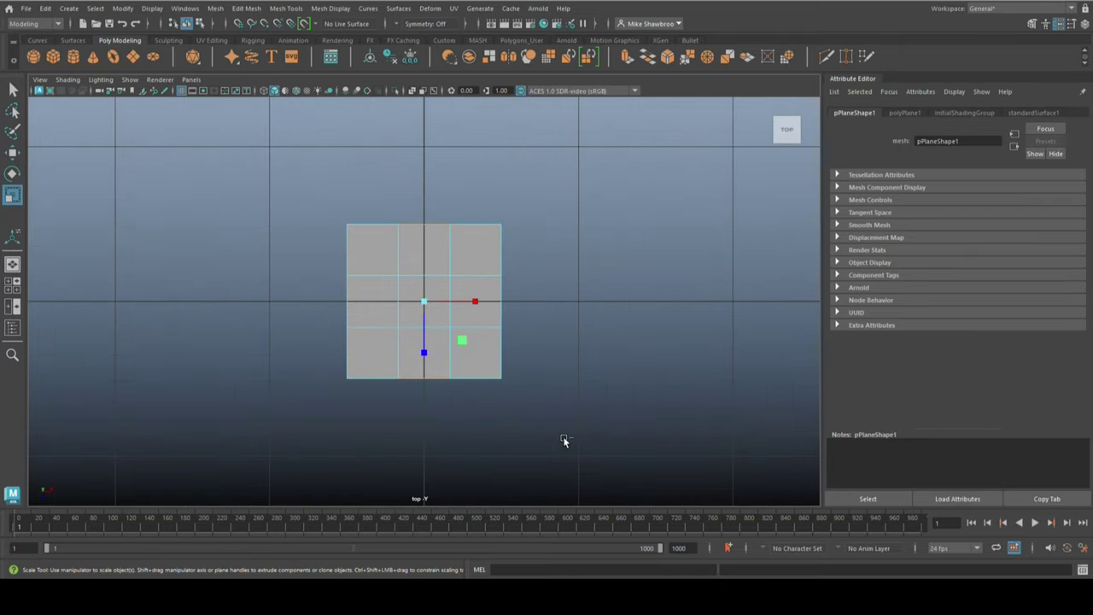
Extrude the plane's border edges outward into arms on every side.
drag(427, 354, 426, 406)
click(502, 300)
shift+right_click(504, 303)
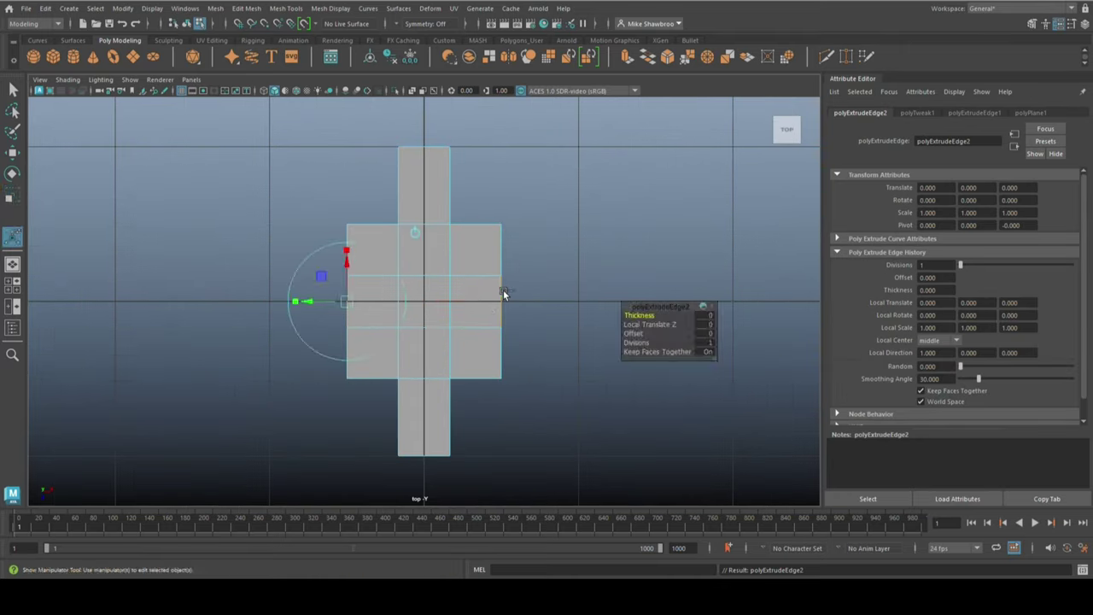
drag(474, 301, 509, 312)
Move a corner vertex inward to taper the cross's corners.
key(w)
click(419, 233)
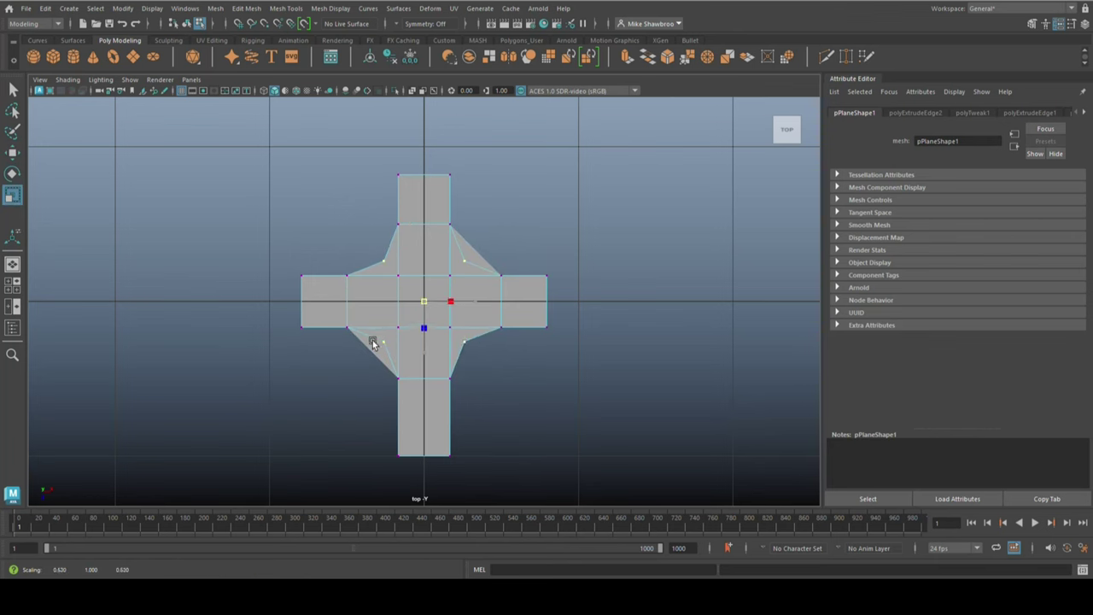
click(226, 392)
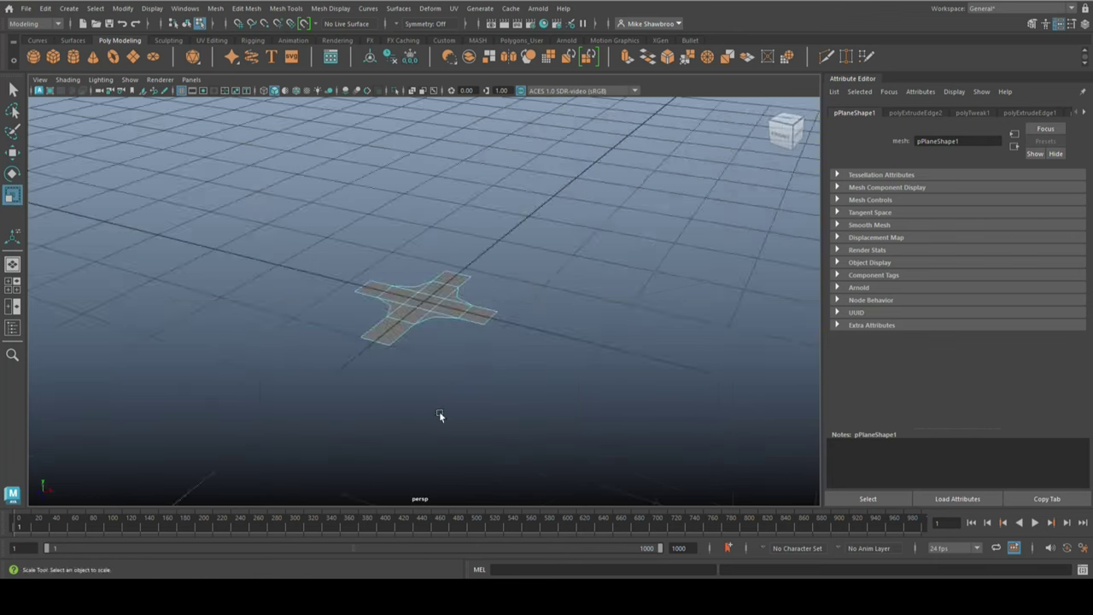
Split the long stretched arm with several inserted edge loops.
key(w)
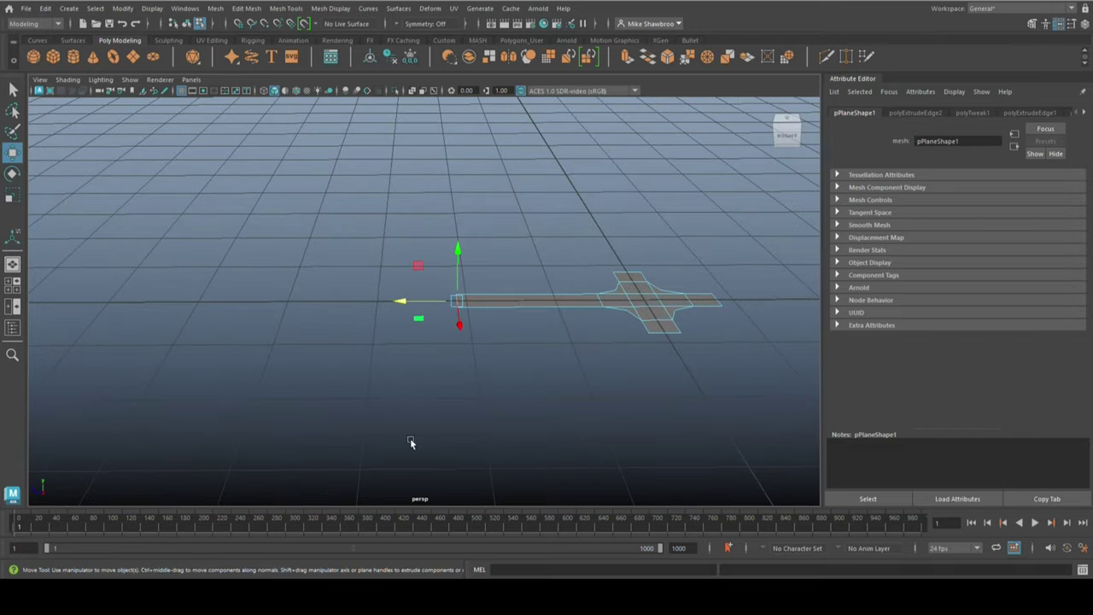
click(531, 306)
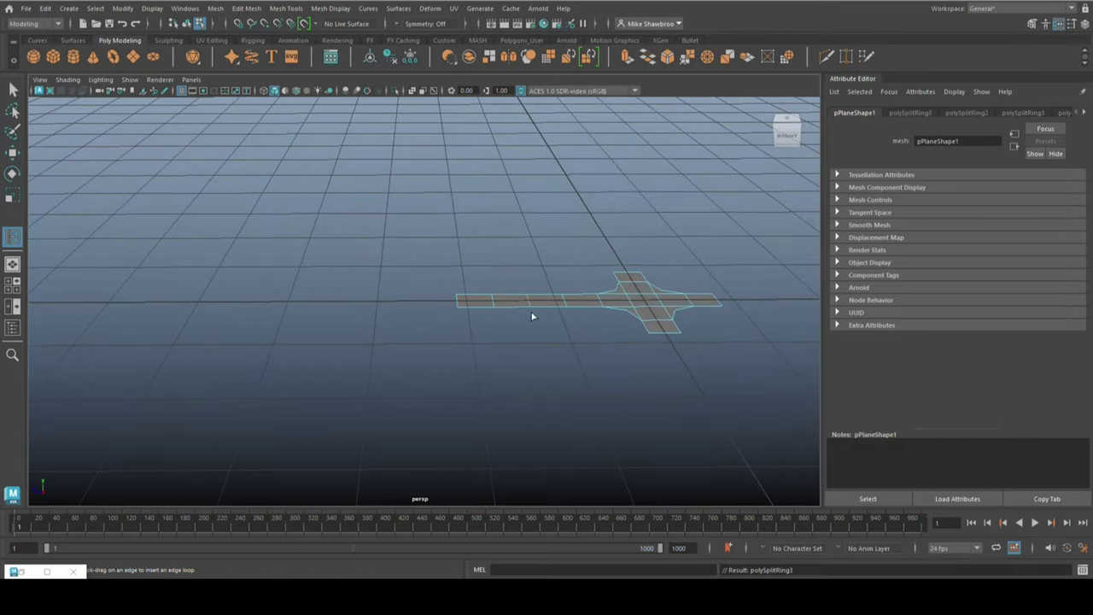
key(space)
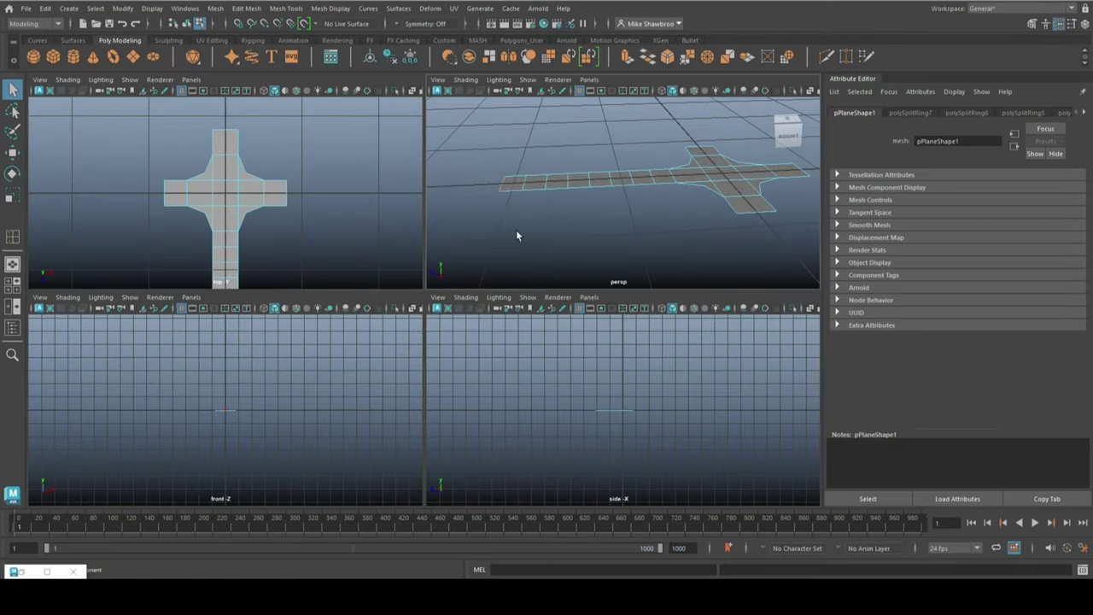
Bend the long arm, viewing the cross from a low side-on angle.
key(w)
alt+drag(492, 186, 561, 221)
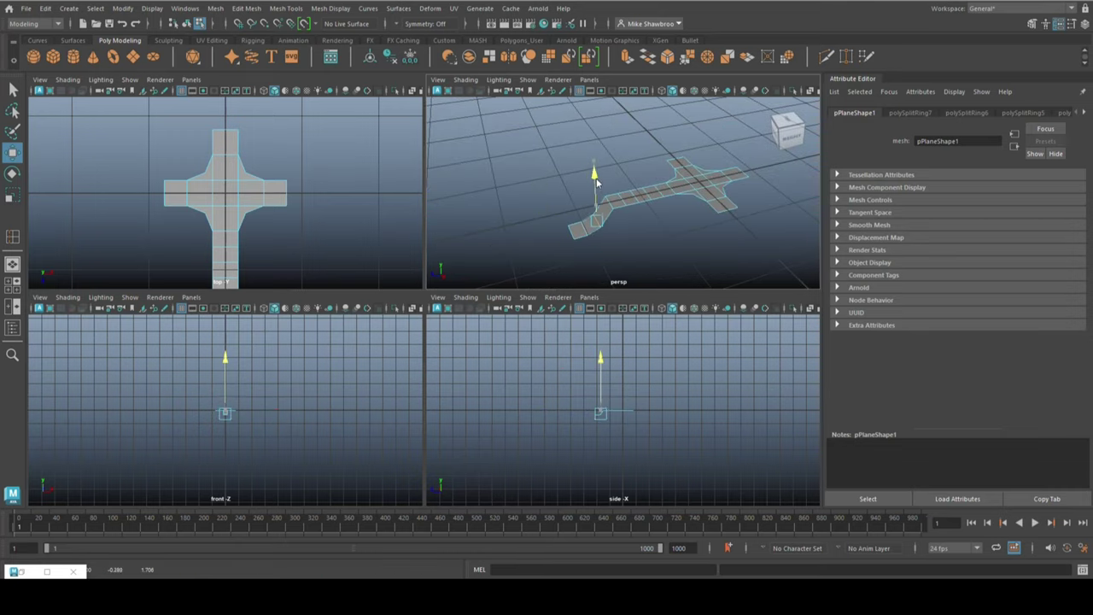
mouse_move(622, 159)
alt+mouse_down()
mouse_move(678, 247)
mouse_move(546, 245)
mouse_move(615, 215)
alt+mouse_up()
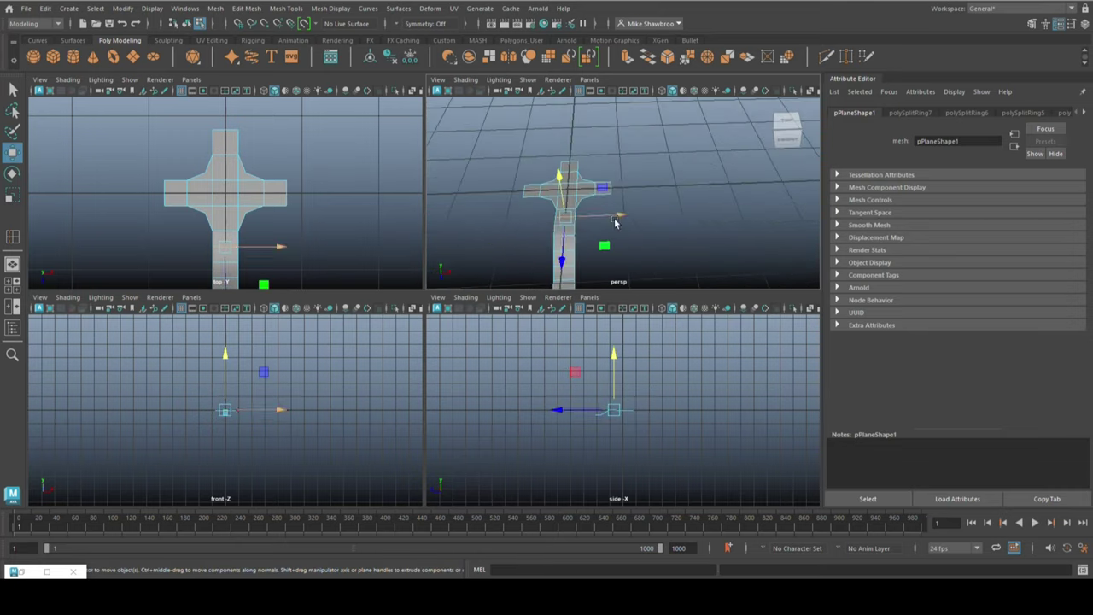
key(space)
mouse_move(516, 308)
alt+mouse_down()
mouse_move(389, 340)
mouse_move(529, 397)
mouse_move(565, 301)
alt+mouse_up()
key(ctrl+e)
Extrude the short arm's tip face inward and delete it, leaving a square hole.
click(376, 329)
key(ctrl+e)
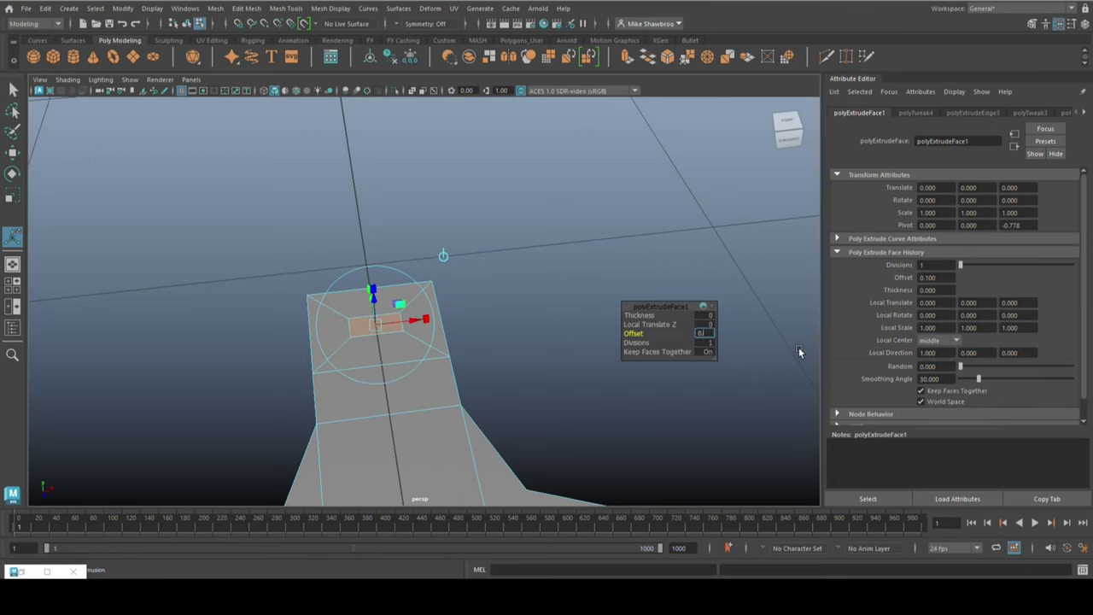
click(350, 333)
key(Delete)
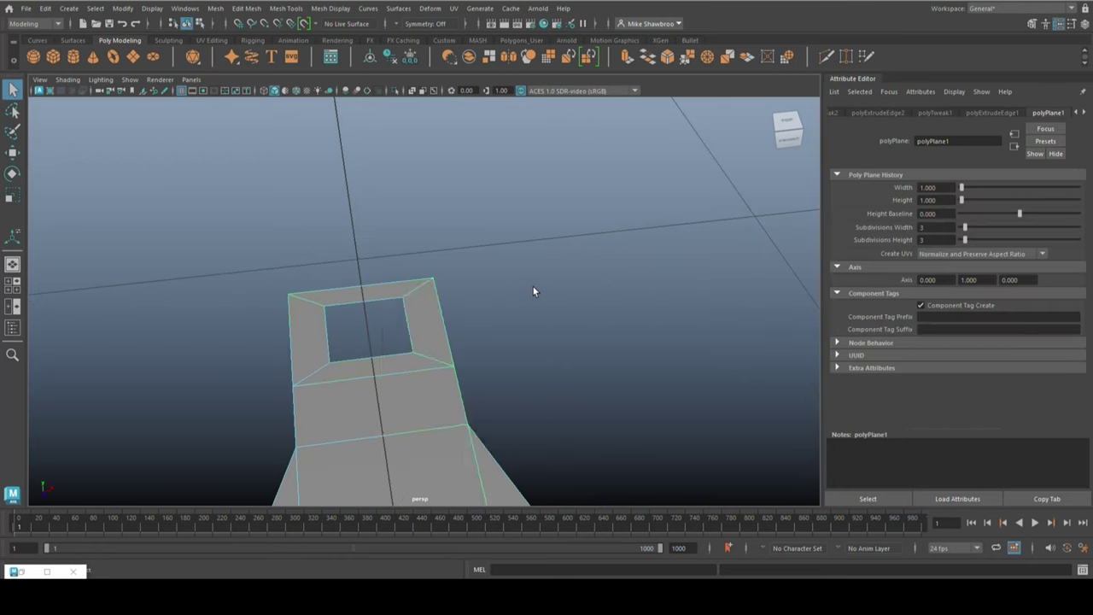
Extrude all faces of the mesh with a thickness of 0.1.
scroll(535, 290, down, 5)
alt+drag(606, 332, 521, 372)
key(ctrl+e)
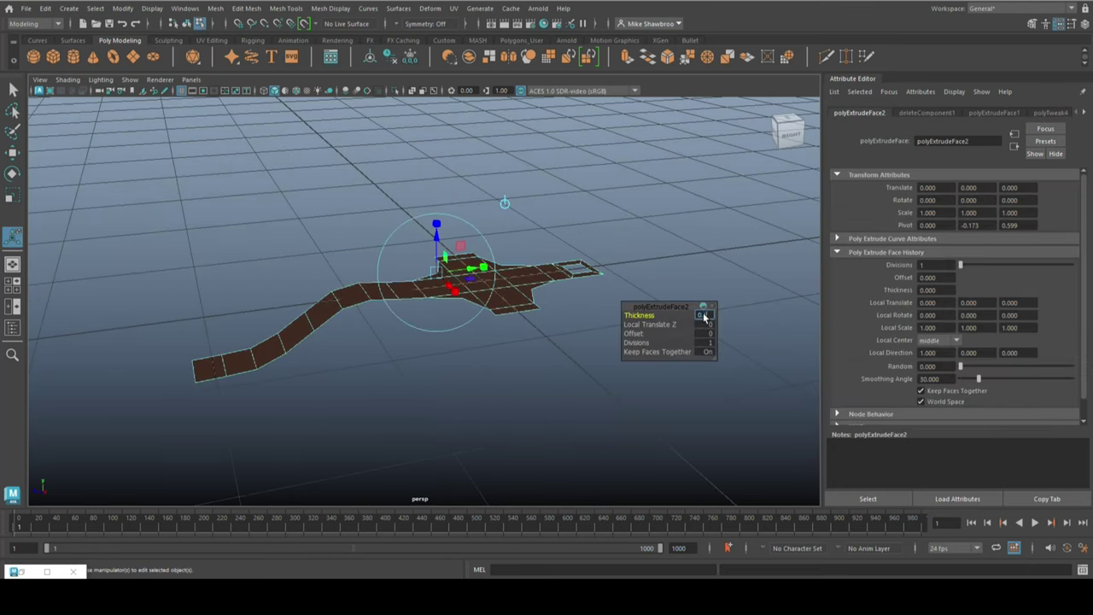
text(0.1)
key(Return)
Select the thickened mesh and insert an edge loop along its rim.
mouse_move(704, 316)
alt+mouse_down()
mouse_move(643, 313)
mouse_move(615, 325)
alt+mouse_up()
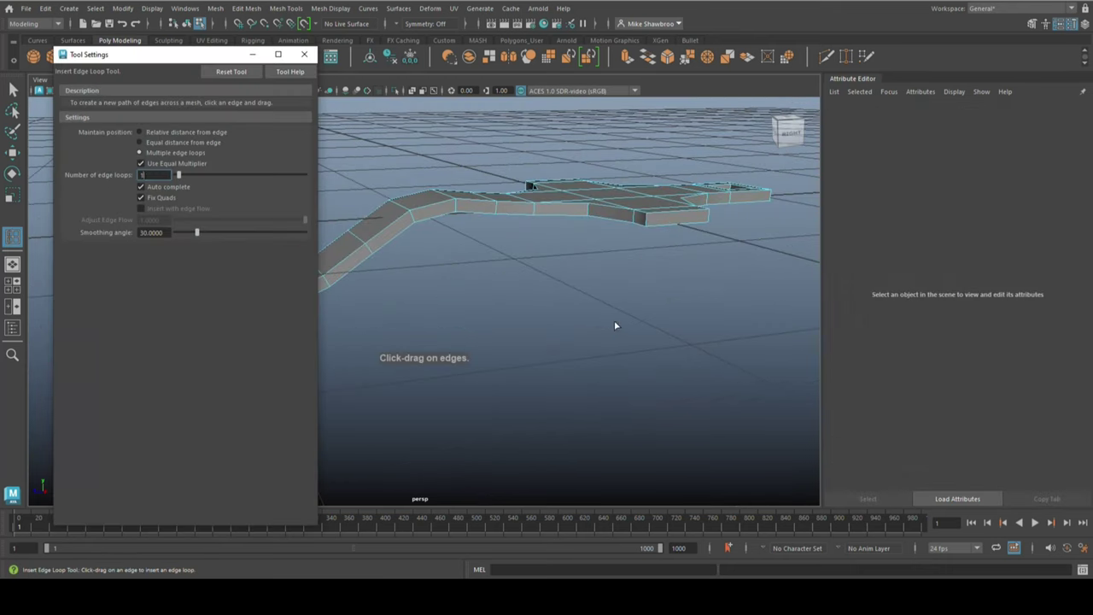
right_drag(512, 209, 508, 177)
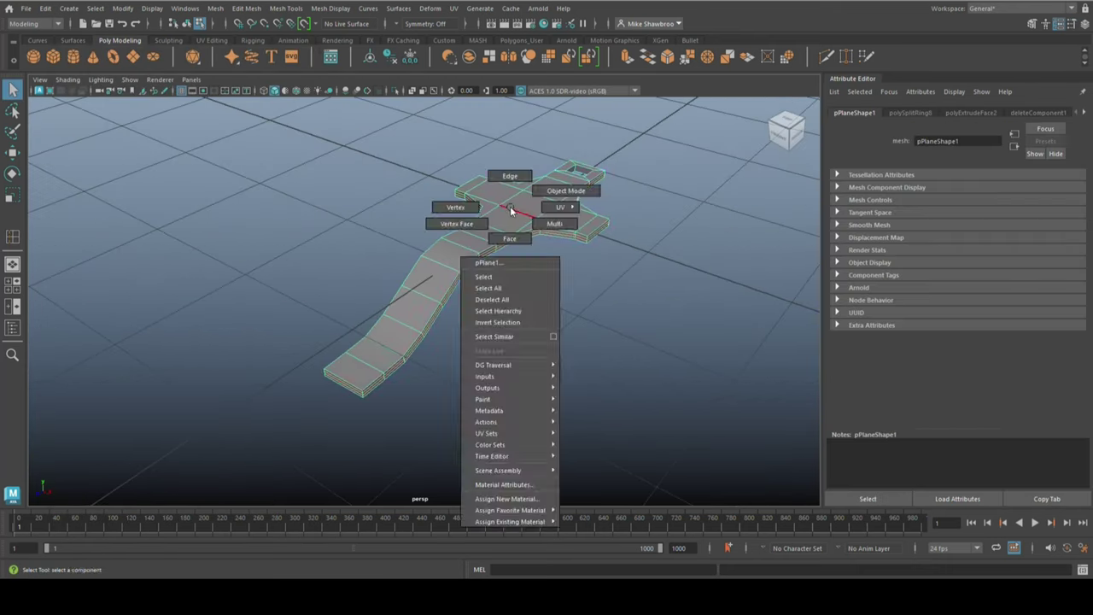
mouse_move(568, 319)
alt+mouse_down()
mouse_move(693, 291)
mouse_move(498, 170)
mouse_move(630, 280)
alt+mouse_up()
click(498, 171)
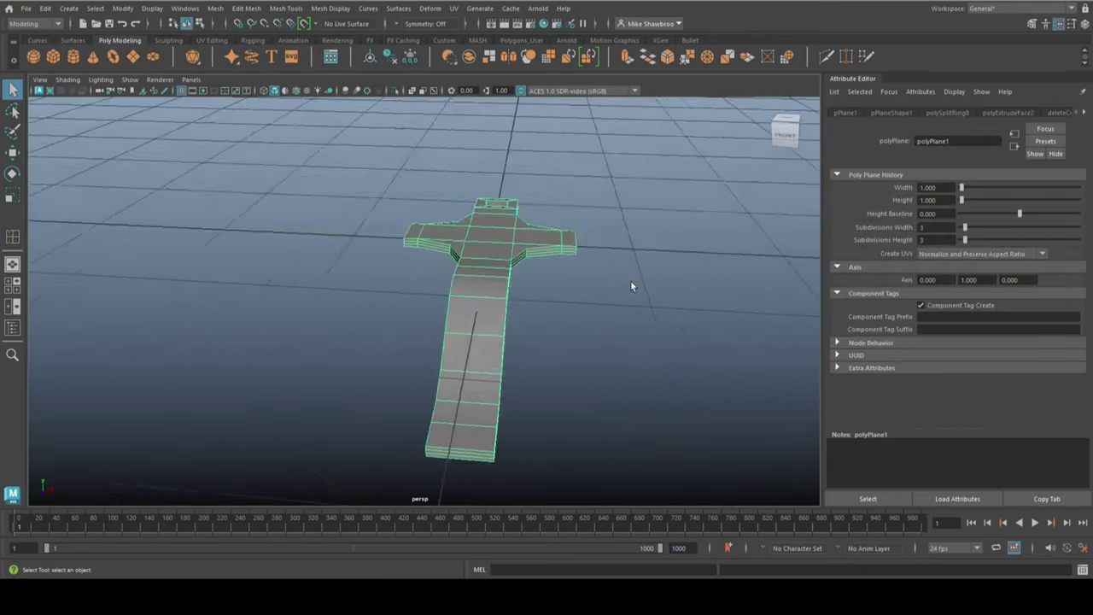
click(658, 200)
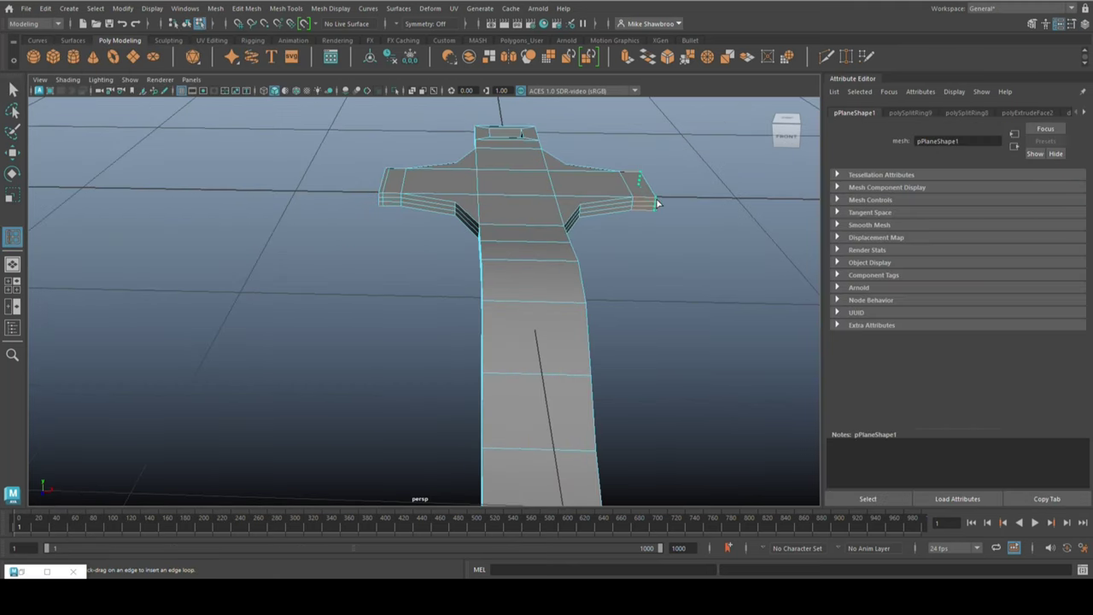
alt+drag(658, 200, 199, 291)
click(285, 282)
Add edge loops near the bottom front rim and around the square hole.
alt+drag(284, 282, 590, 334)
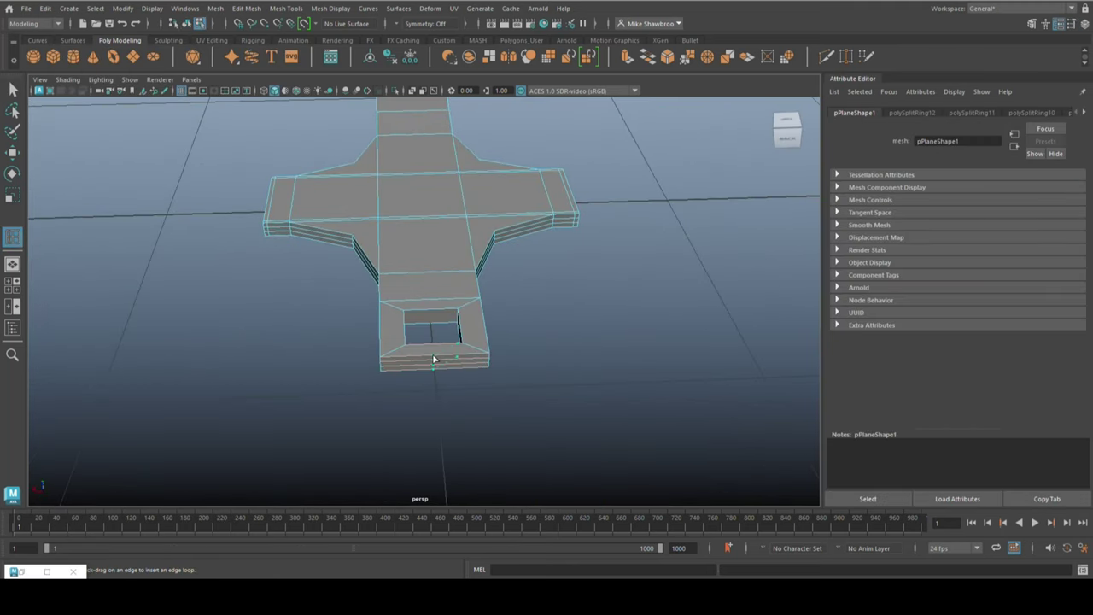
click(383, 359)
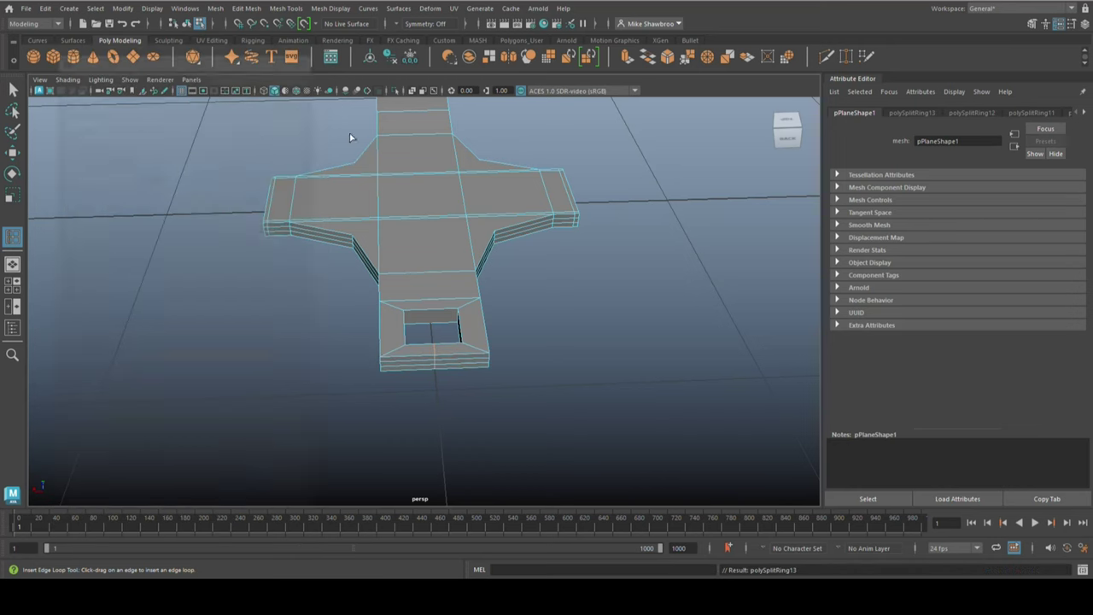
click(440, 320)
key(space)
key(space)
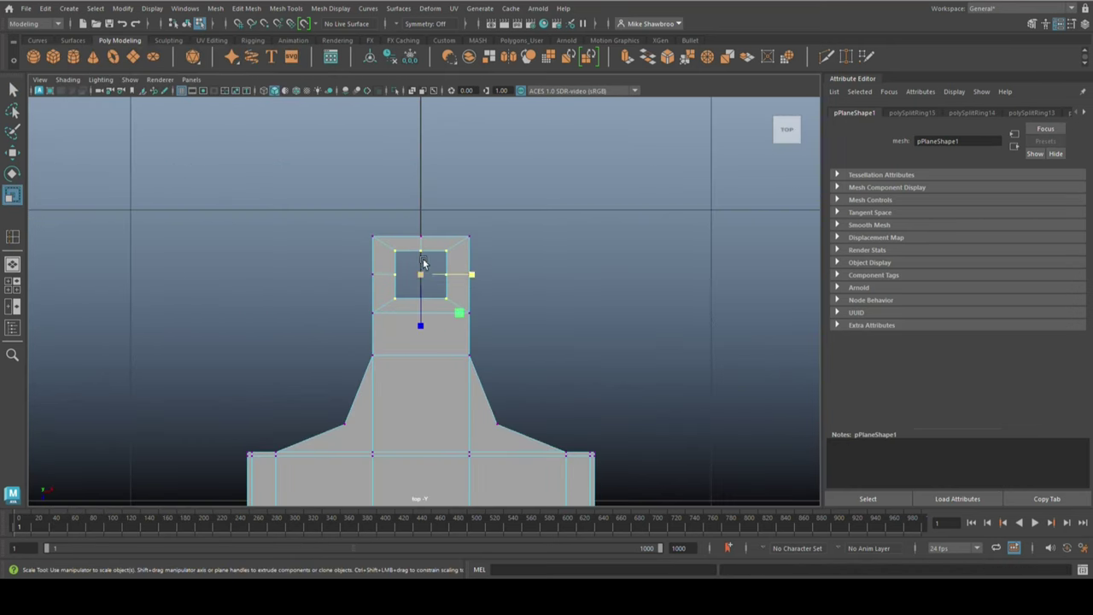
In top view, reshape the vertices around the hole into a ring.
click(341, 224)
click(401, 237)
drag(360, 265, 369, 294)
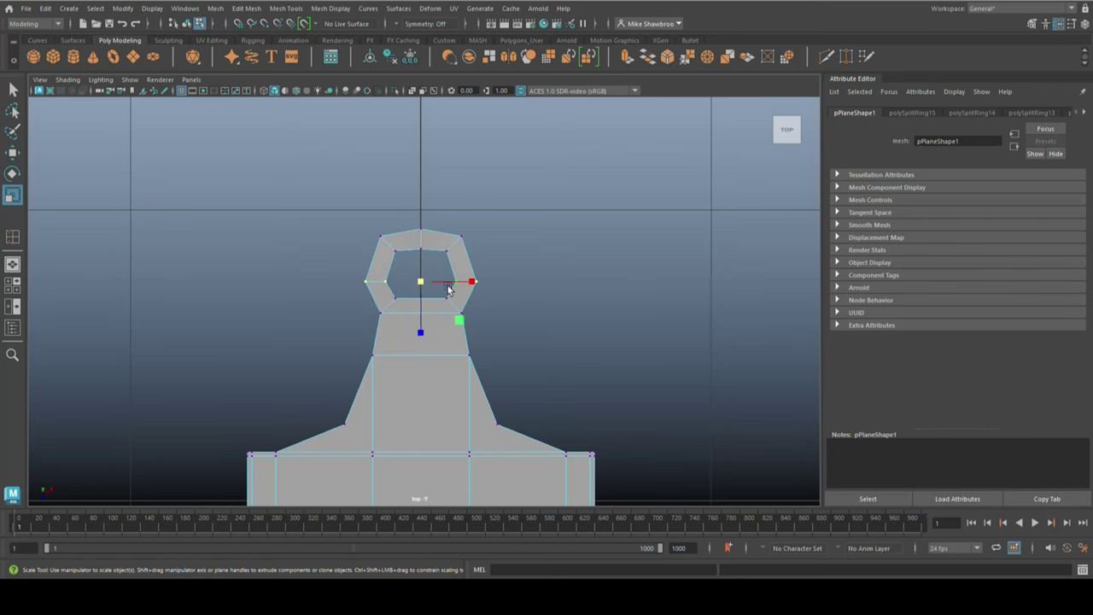
key(F8)
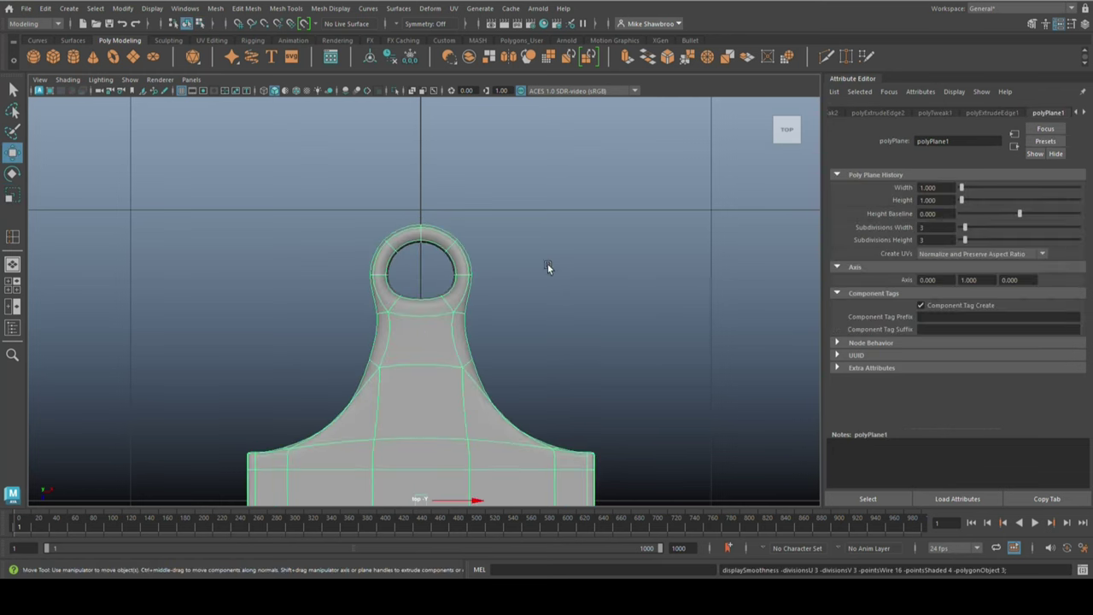
key(space)
key(space)
In wireframe side view, scale the tip's vertex column to taper its thickness.
mouse_move(535, 277)
alt+mouse_down()
mouse_move(531, 306)
mouse_move(579, 398)
alt+mouse_up()
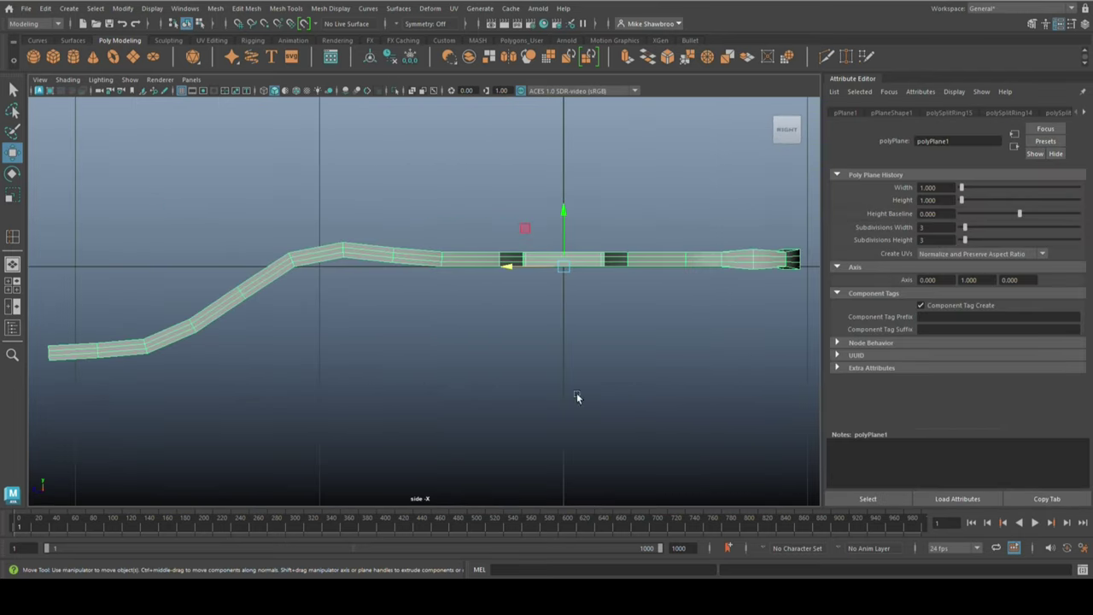
key(4)
key(F9)
drag(470, 278, 472, 226)
key(r)
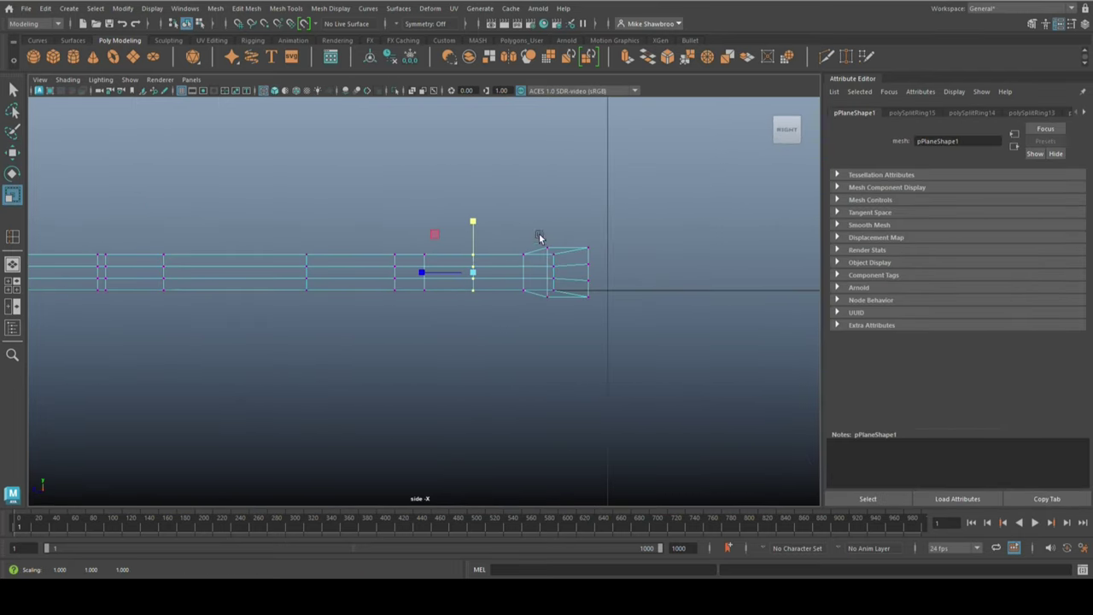
click(11, 284)
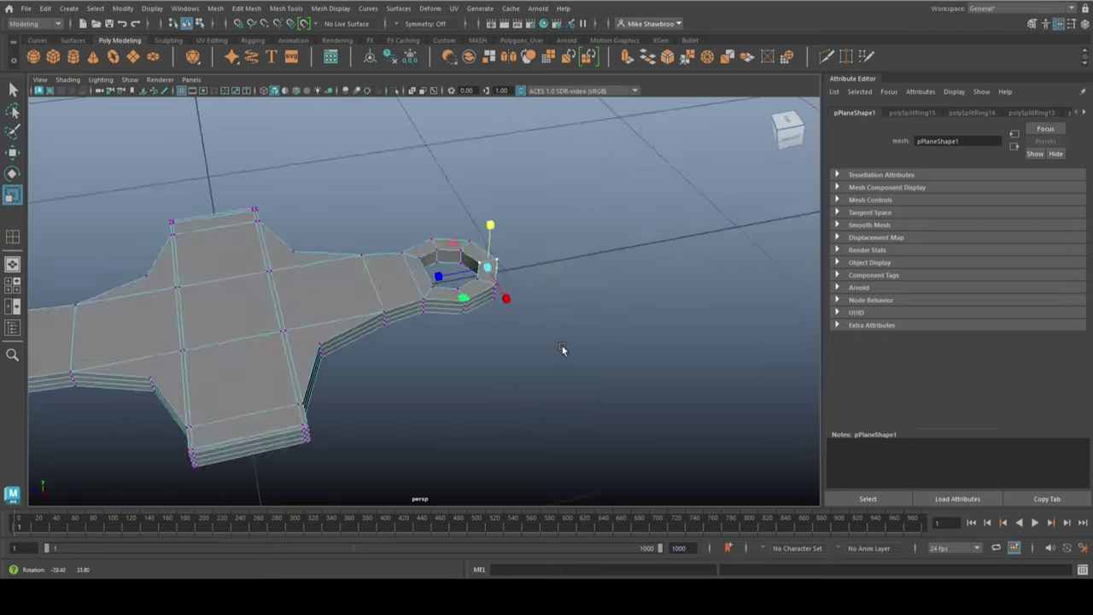
Apply Mesh > Smooth to round the whole lever into a solid piece.
mouse_move(563, 350)
alt+mouse_down()
mouse_move(415, 317)
mouse_move(483, 309)
alt+mouse_up()
key(F8)
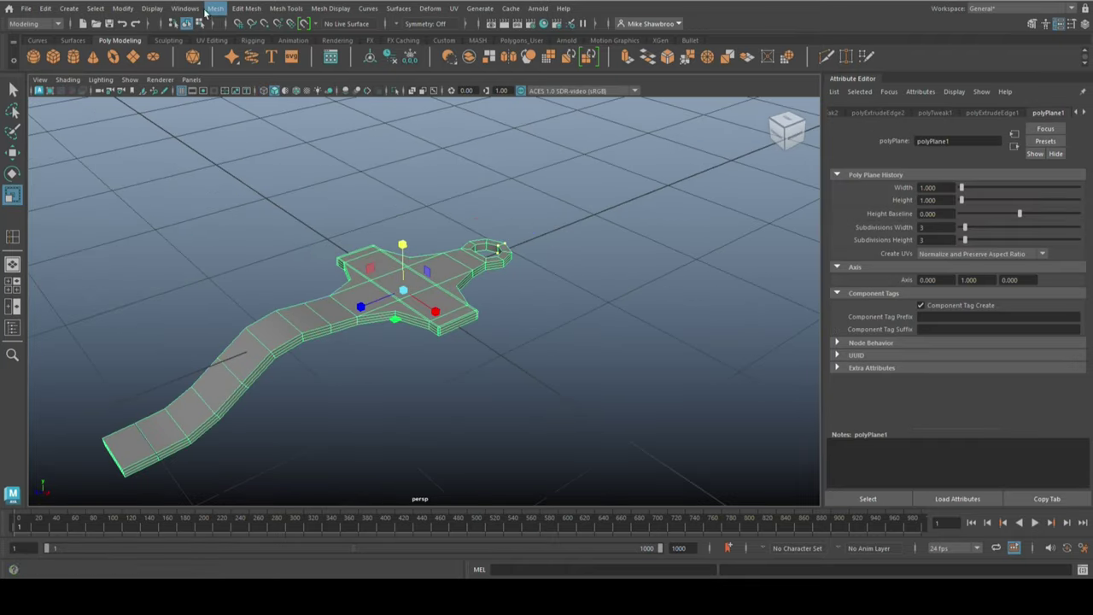
click(215, 8)
click(231, 163)
click(403, 363)
key(t)
alt+drag(403, 363, 475, 378)
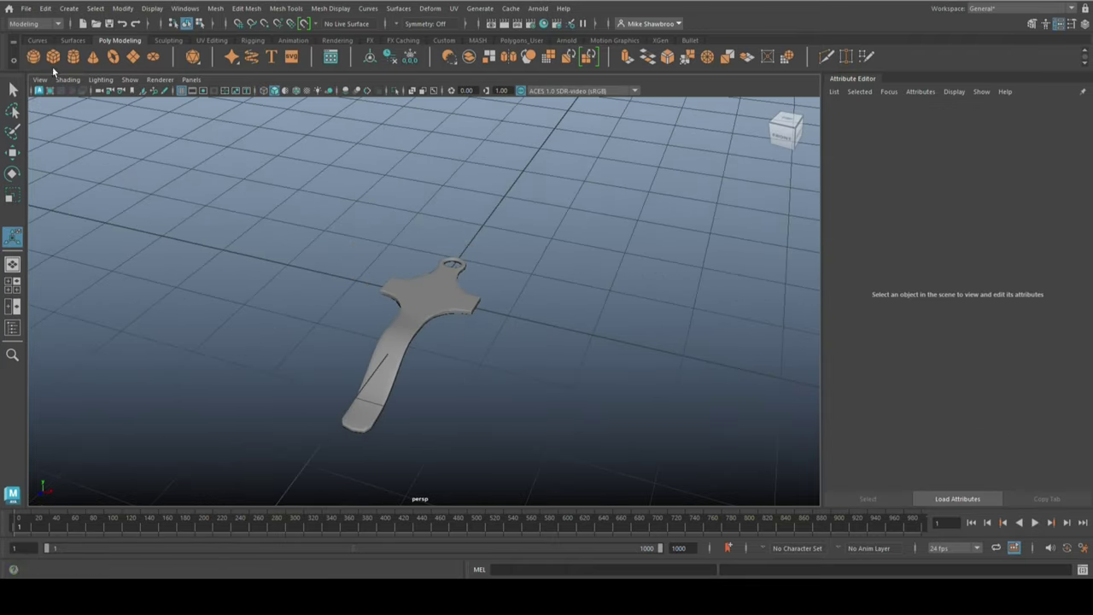
Create a polygon sphere and delete its lower half, leaving a dome.
click(33, 57)
key(w)
click(785, 130)
key(F11)
drag(574, 340, 654, 305)
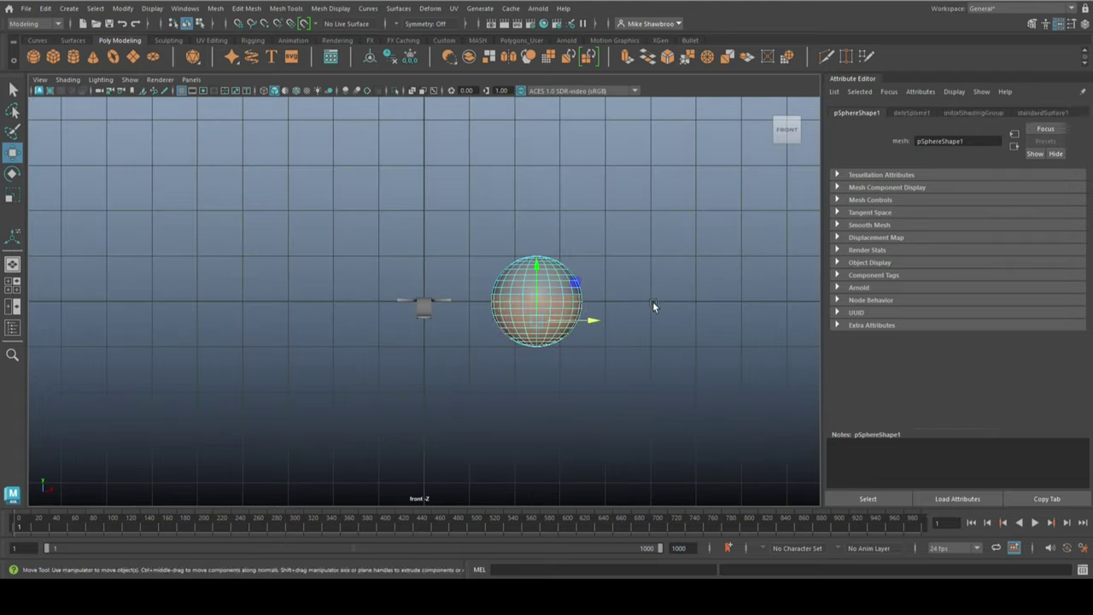
key(Delete)
alt+middle_drag(654, 305, 561, 403)
alt+right_drag(561, 402, 620, 362)
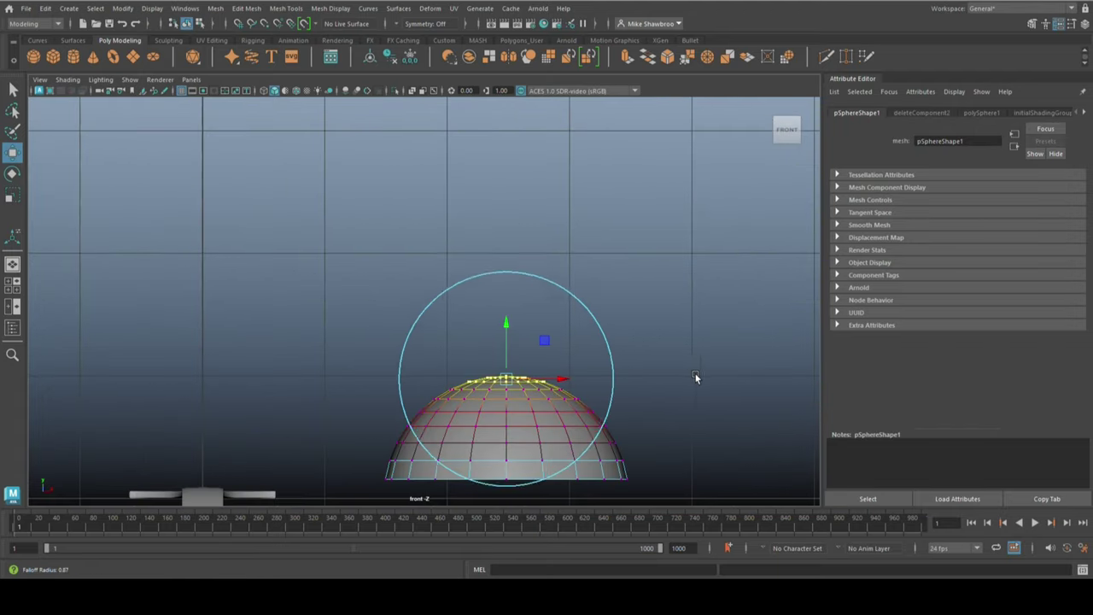
Flatten the dome's top and extrude its bottom edge loop, undoing the first pull.
drag(504, 361, 505, 377)
click(402, 402)
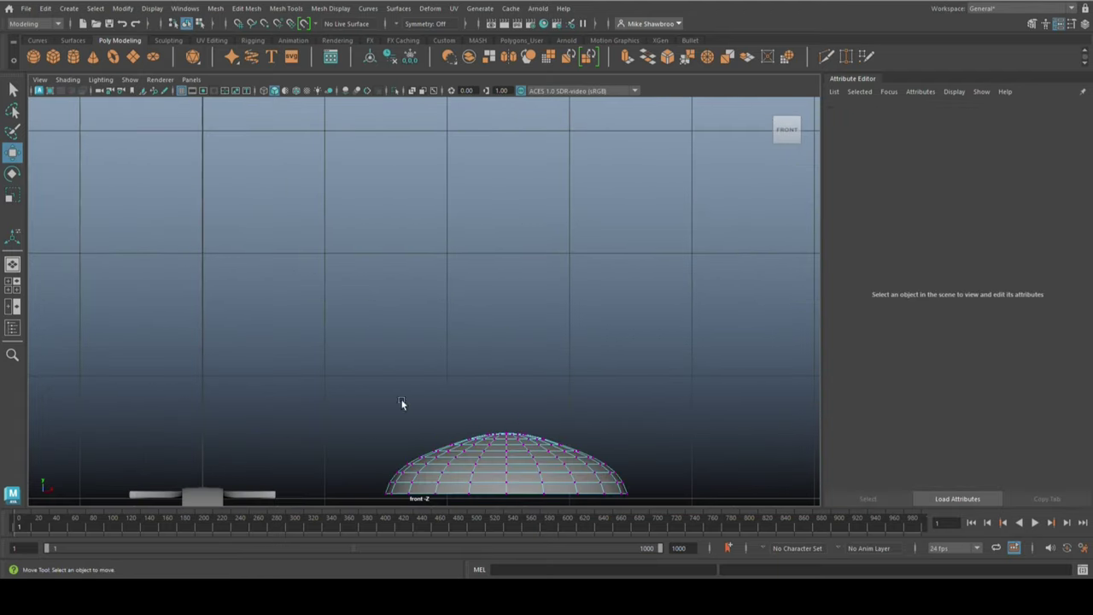
mouse_move(402, 402)
alt+mouse_down()
mouse_move(532, 330)
mouse_move(549, 222)
alt+mouse_up()
double_click(550, 222)
key(ctrl+e)
drag(585, 191, 586, 212)
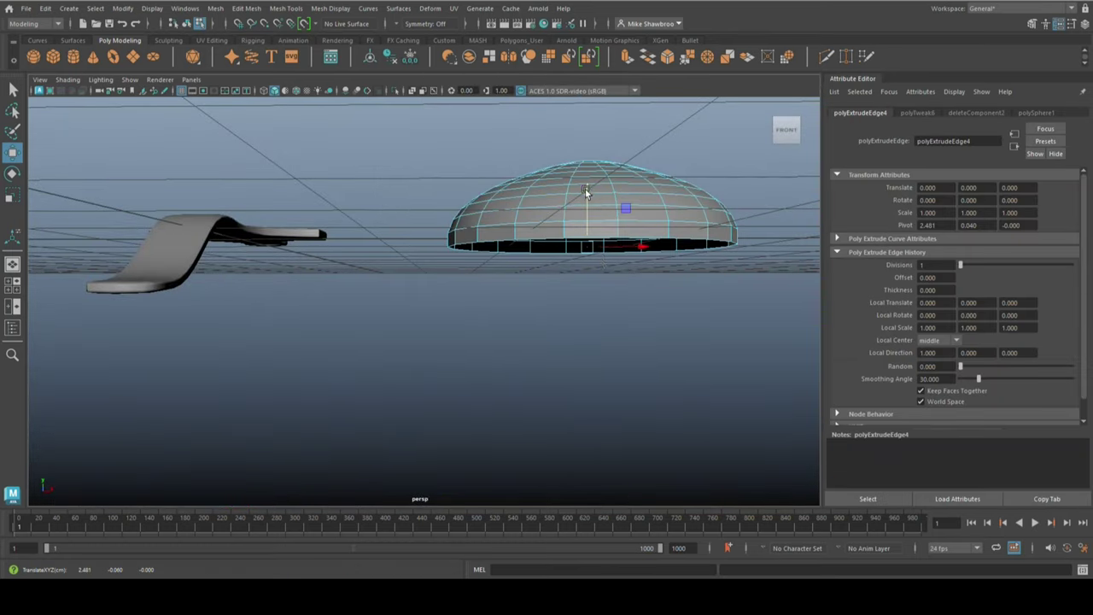
key(ctrl+z)
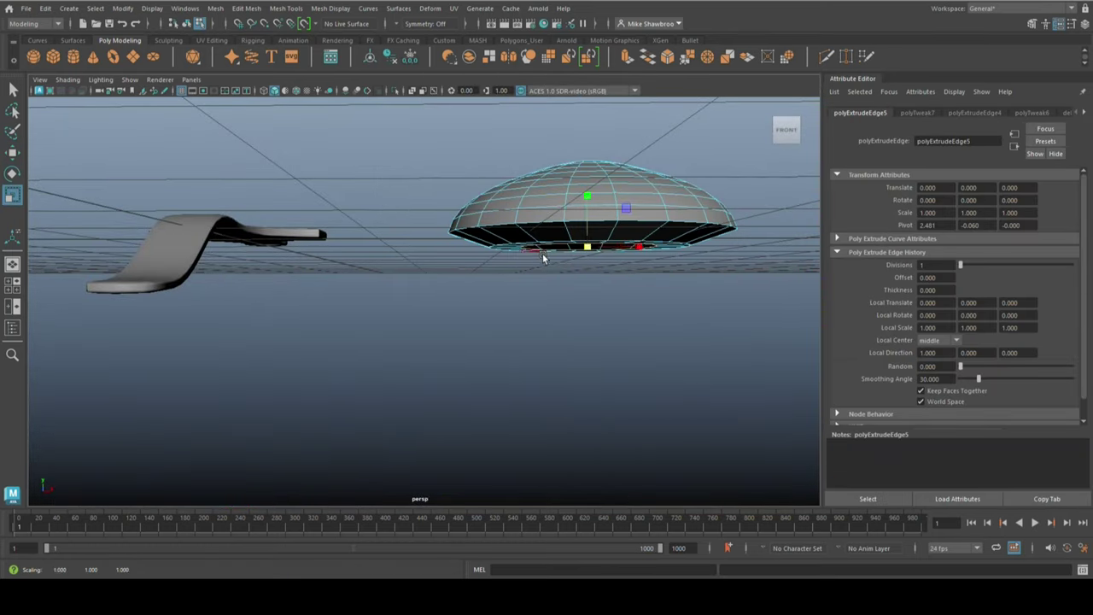
Extrude and scale the rim into a wide flat disc, then fill its underside hole.
key(ctrl+e)
key(r)
drag(589, 310, 632, 310)
mouse_move(632, 310)
alt+mouse_down()
mouse_move(653, 400)
mouse_move(629, 352)
alt+mouse_up()
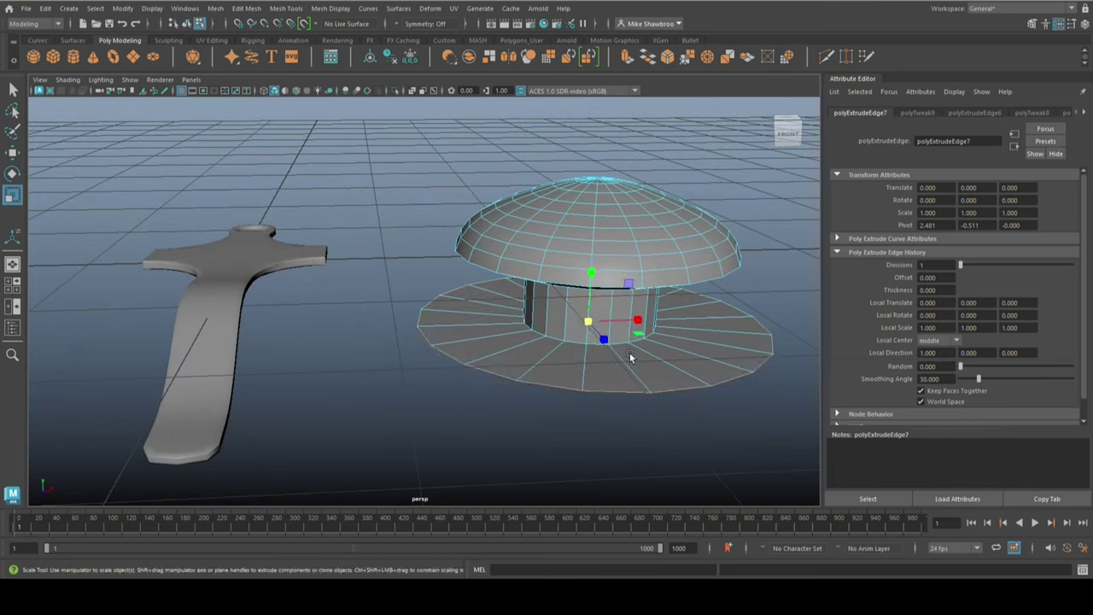
mouse_move(609, 298)
alt+mouse_down()
mouse_move(583, 374)
mouse_move(586, 293)
alt+mouse_up()
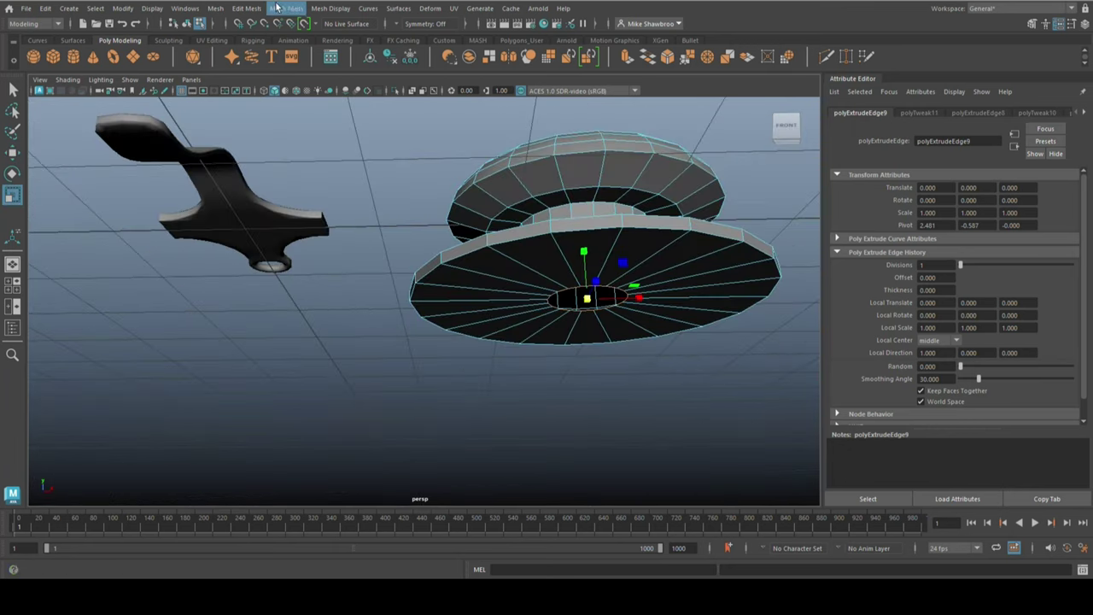
shift+right_drag(690, 282, 675, 359)
click(246, 8)
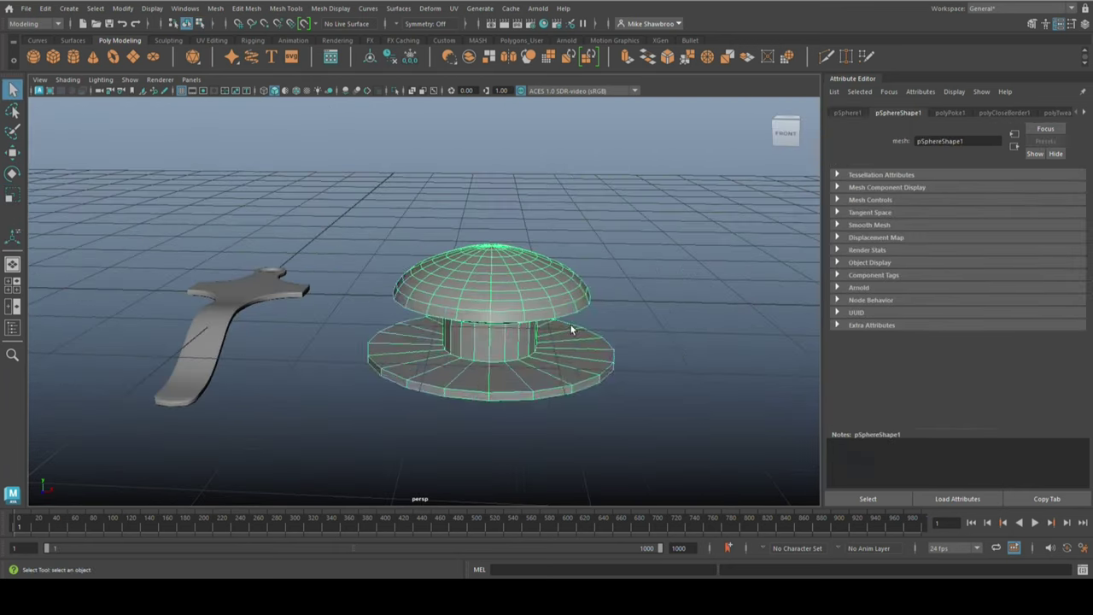
Add an edge loop around the knob's stem and raise the cap with soft selection.
click(522, 391)
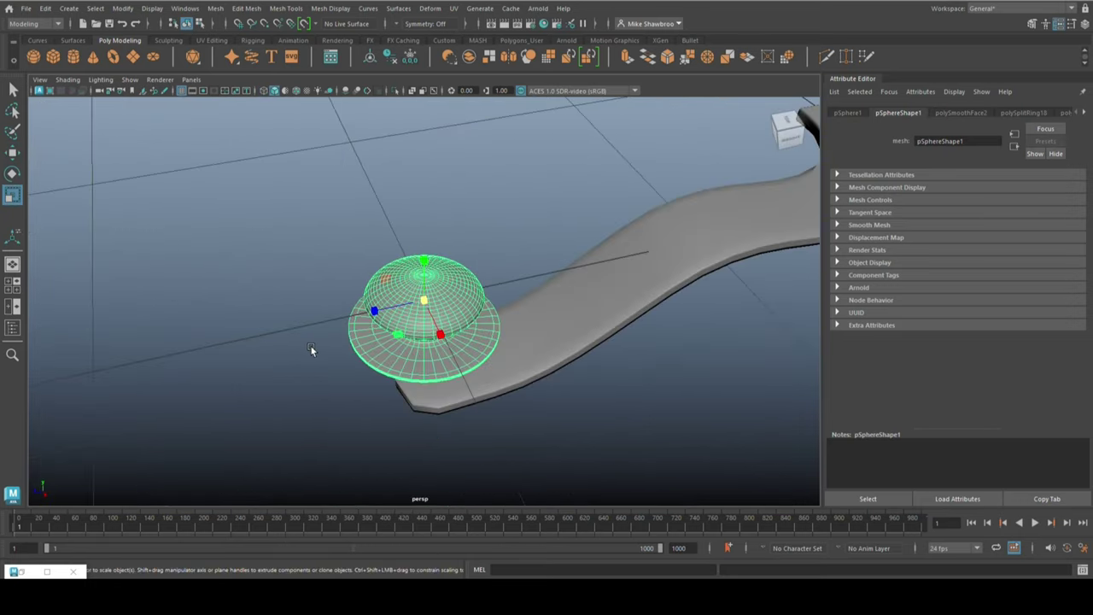
key(space)
key(space)
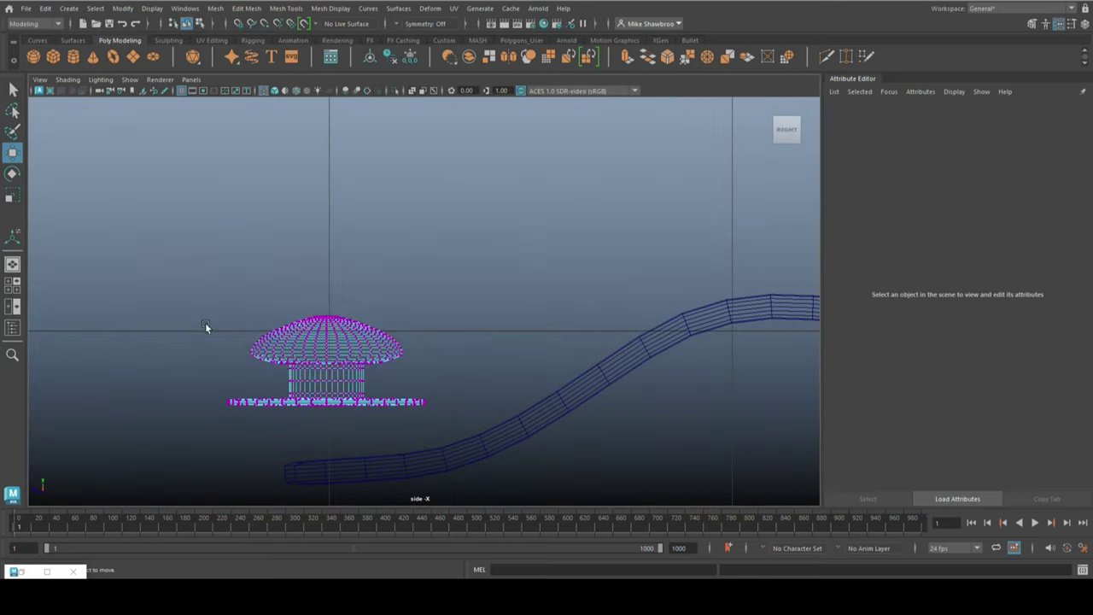
drag(327, 294, 327, 264)
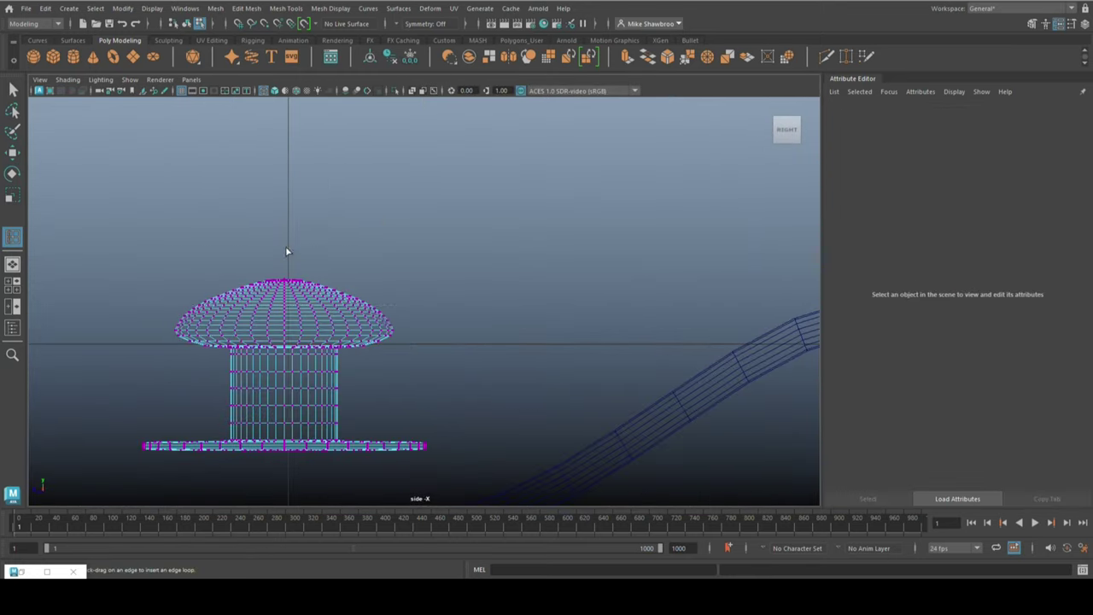
right_drag(287, 251, 285, 224)
key(b)
key(w)
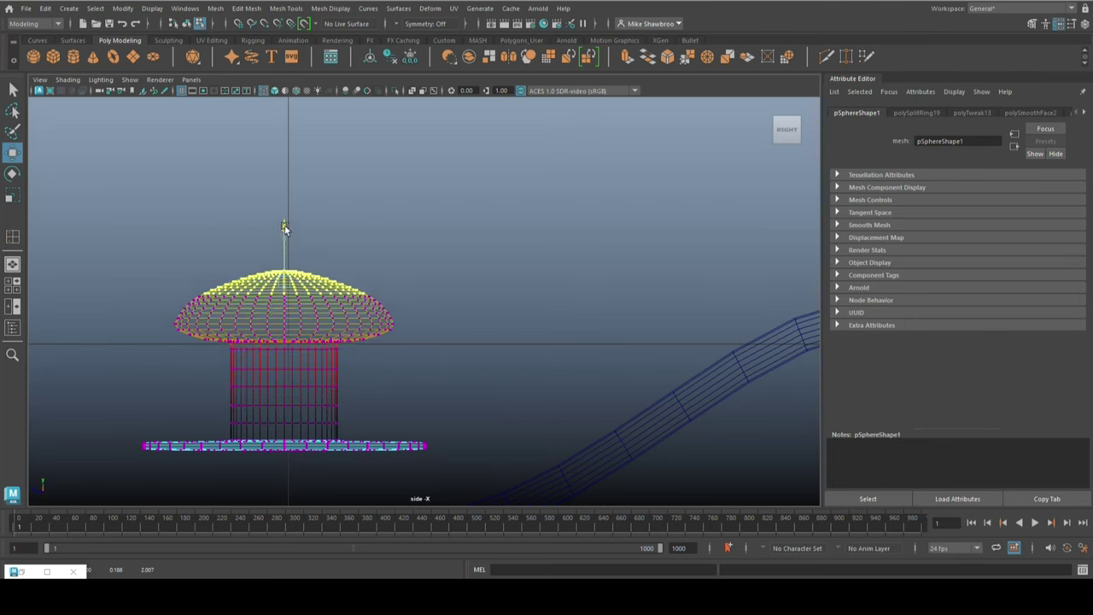
drag(286, 227, 285, 158)
In side view, soft-select the lever's end vertices and lower them to meet the knob.
drag(154, 176, 434, 251)
right_drag(421, 254, 429, 326)
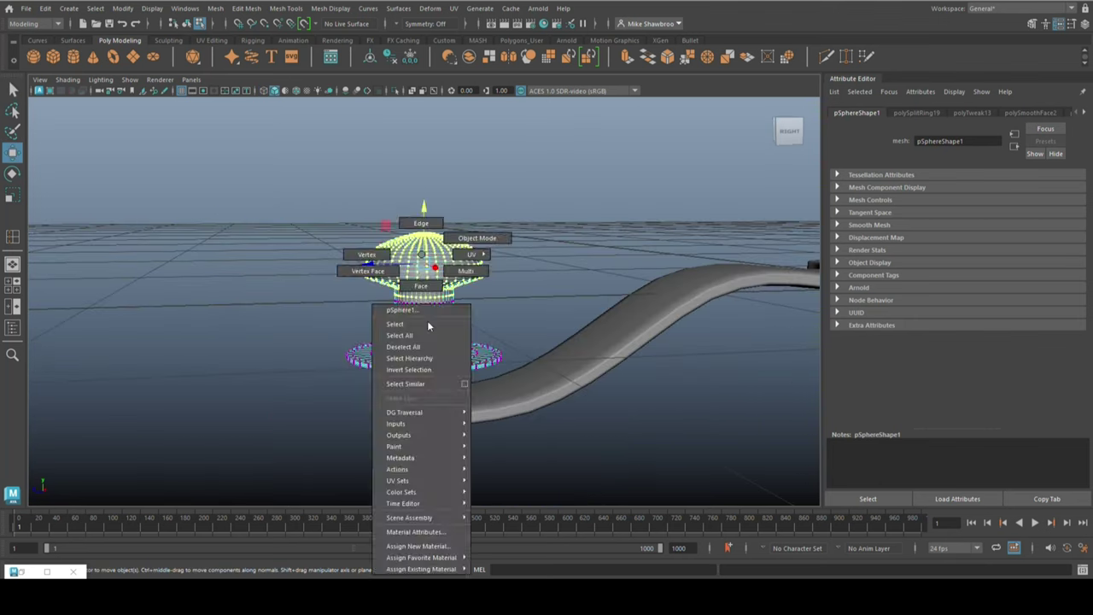
click(429, 327)
alt+drag(429, 327, 444, 419)
key(space)
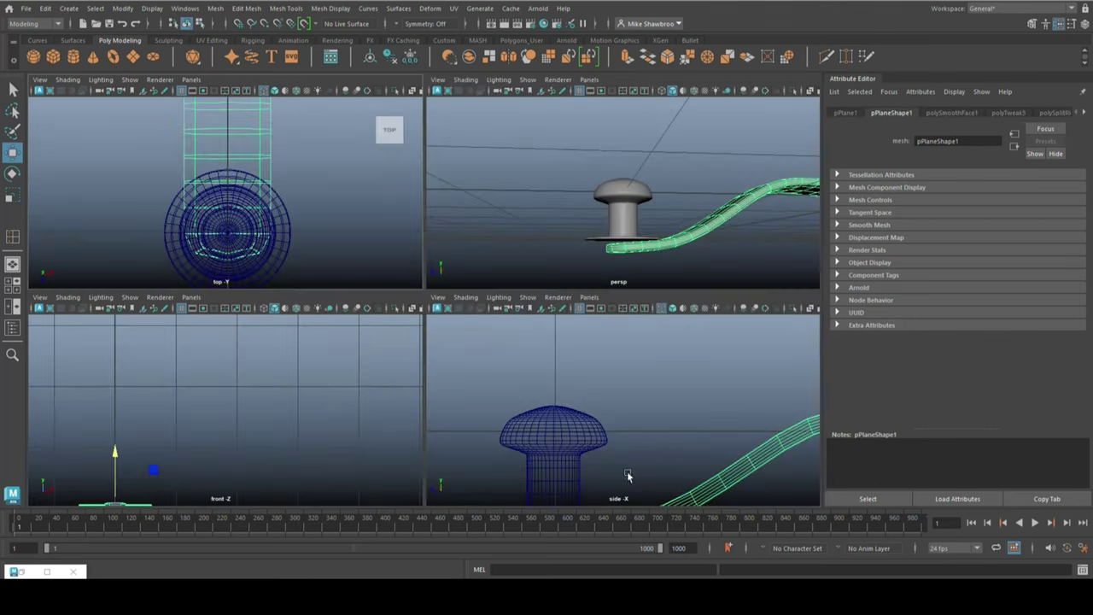
key(space)
key(F9)
drag(513, 329, 589, 395)
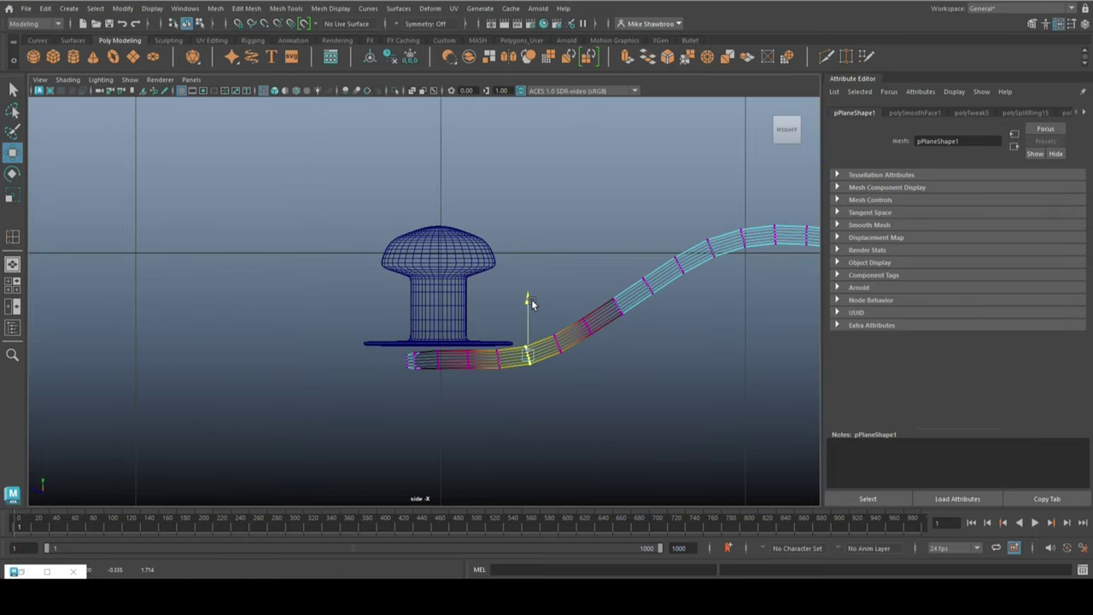
click(434, 248)
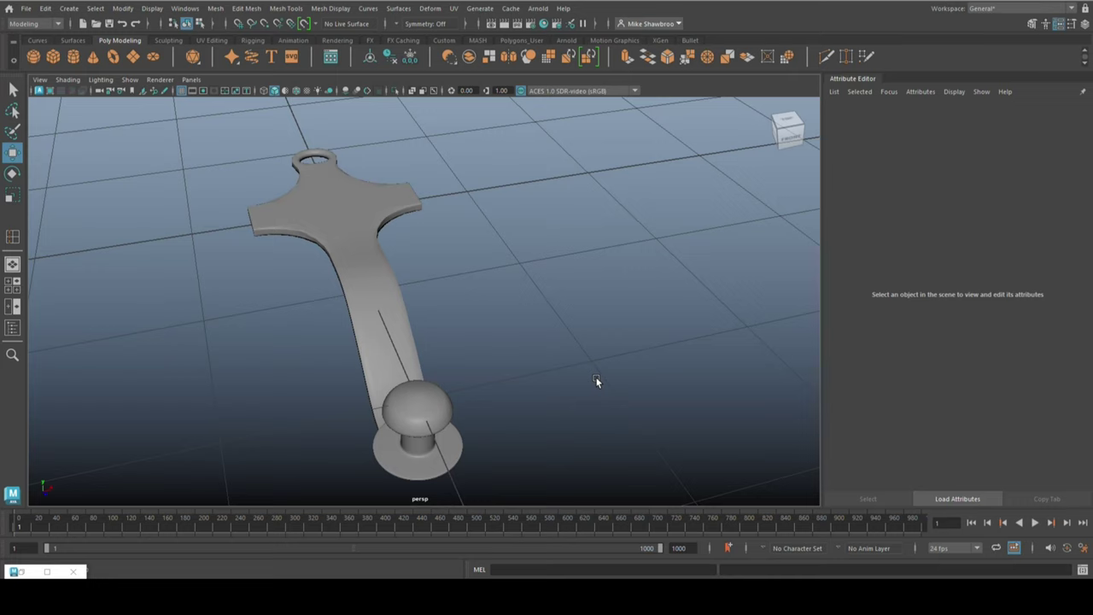
click(401, 333)
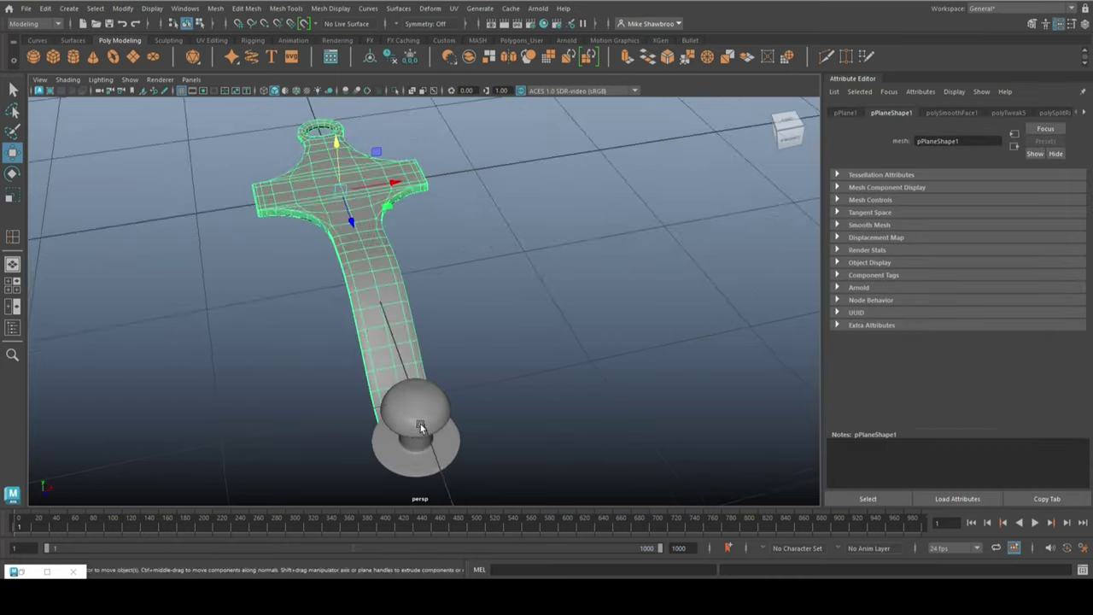
alt+drag(401, 333, 701, 244)
From the top view, marquee-select the ring vertices at the lever's tip for scaling.
key(r)
click(787, 121)
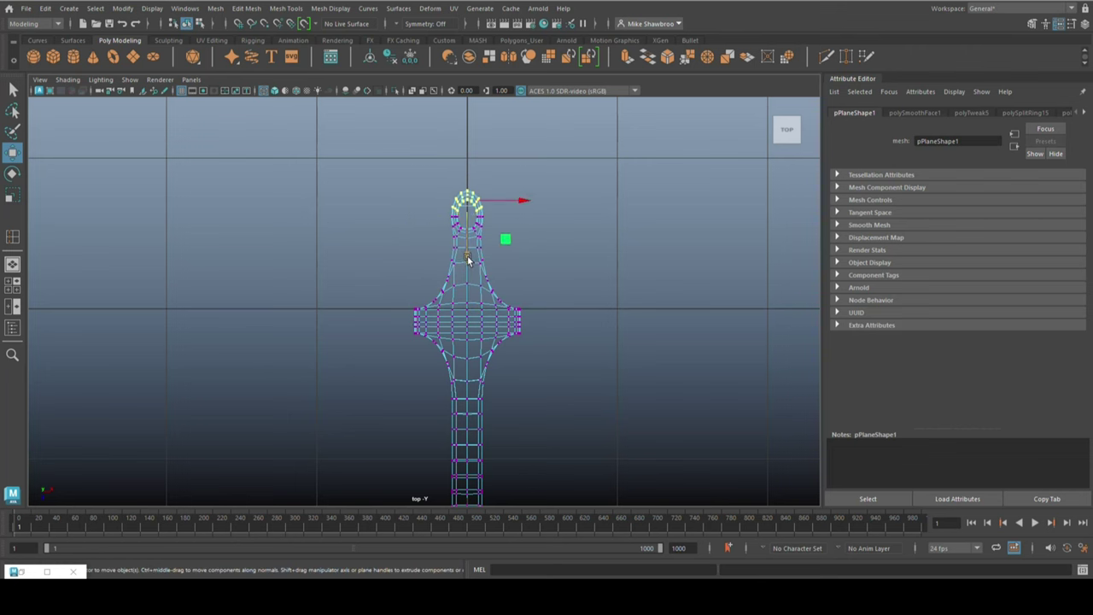
scroll(602, 283, up, 5)
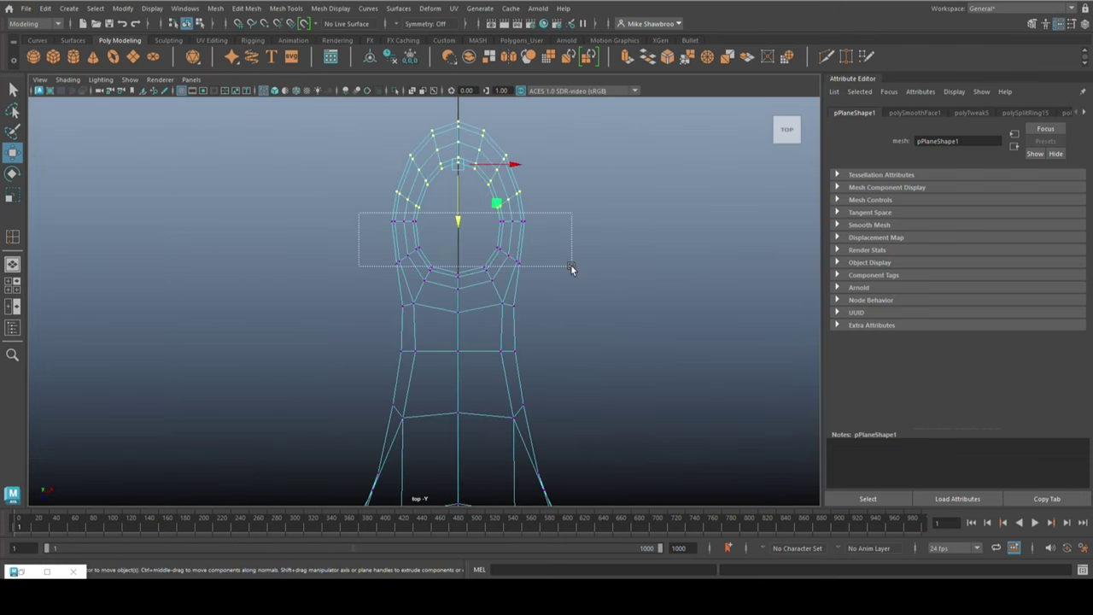
drag(570, 267, 570, 268)
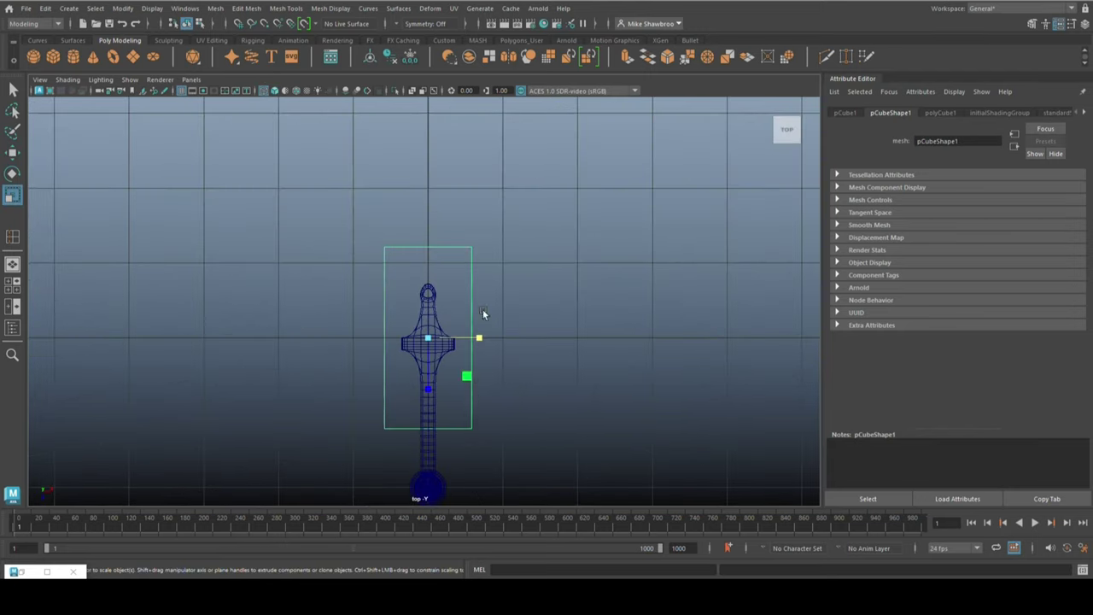
Lower the base box's top vertices to flatten it into a slab.
drag(327, 231, 535, 257)
key(w)
drag(433, 307, 433, 324)
drag(229, 390, 456, 367)
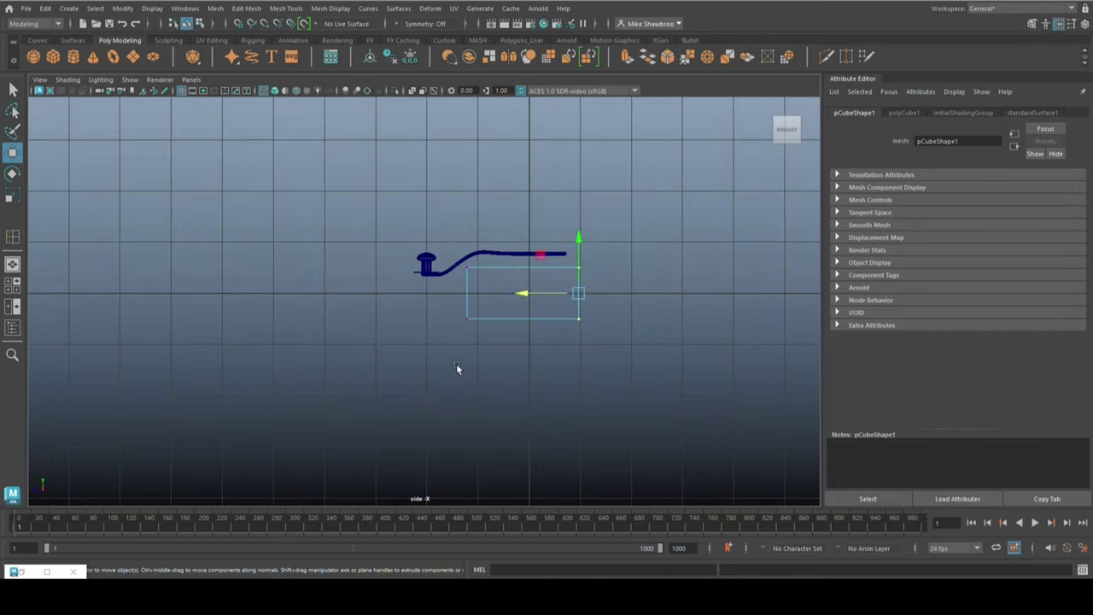
click(16, 290)
mouse_move(677, 291)
alt+mouse_down()
mouse_move(563, 389)
mouse_move(519, 287)
mouse_move(358, 267)
alt+mouse_up()
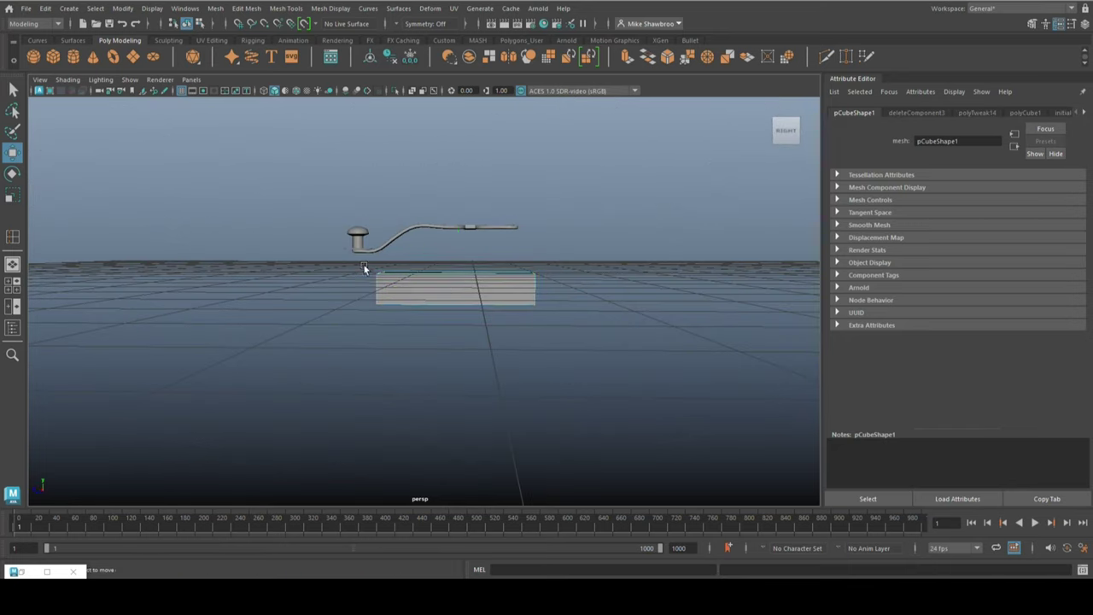
Bevel the slab's edges with 5 segments and add a second cube, pCube2.
key(ctrl+b)
alt+drag(675, 290, 682, 326)
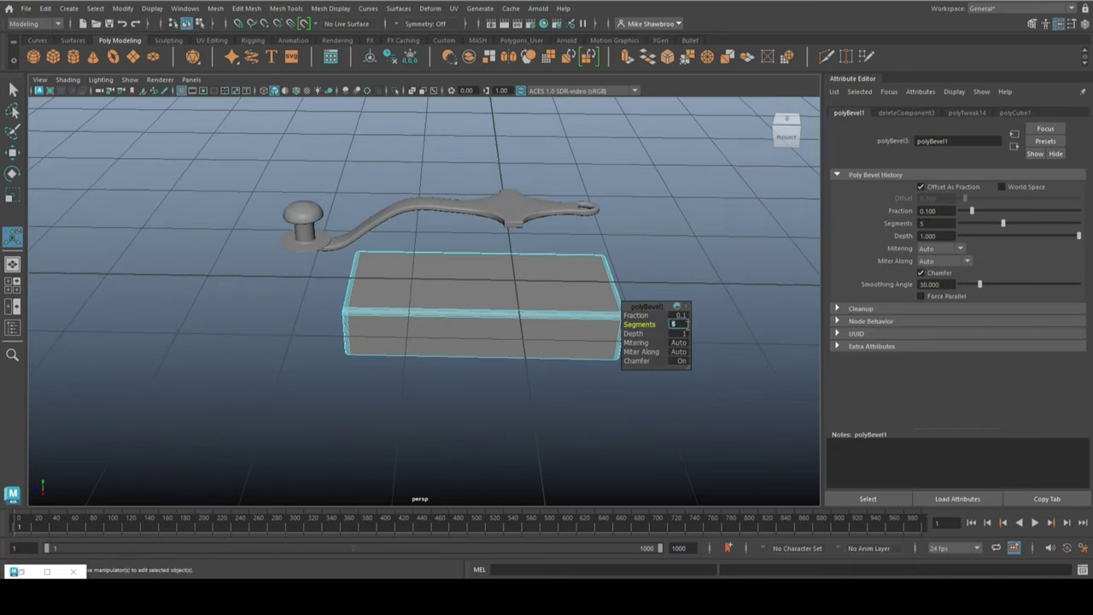
click(662, 340)
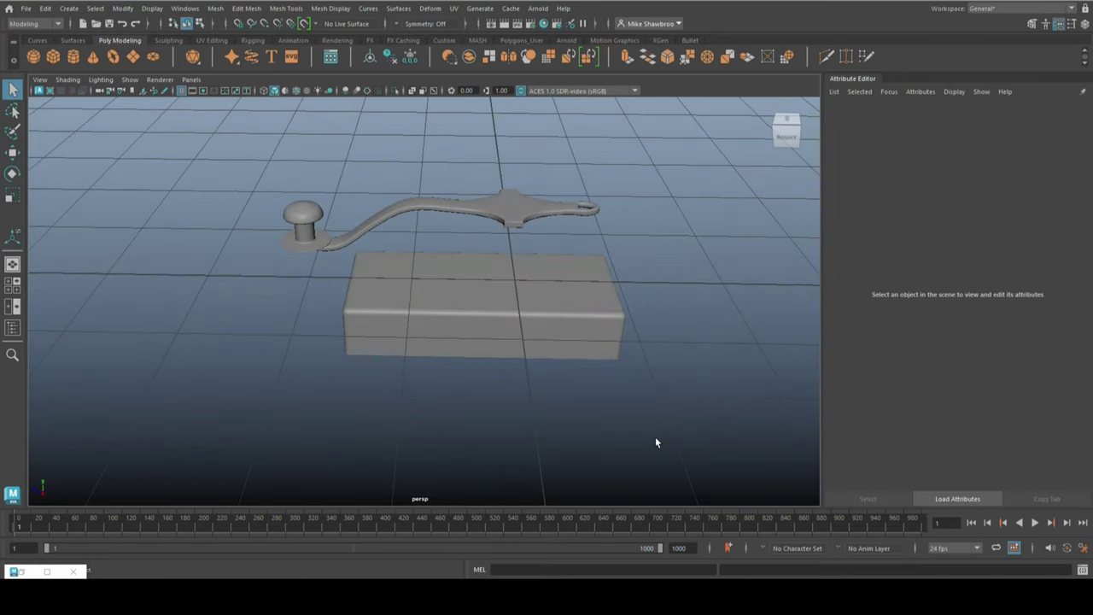
click(54, 58)
key(space)
key(space)
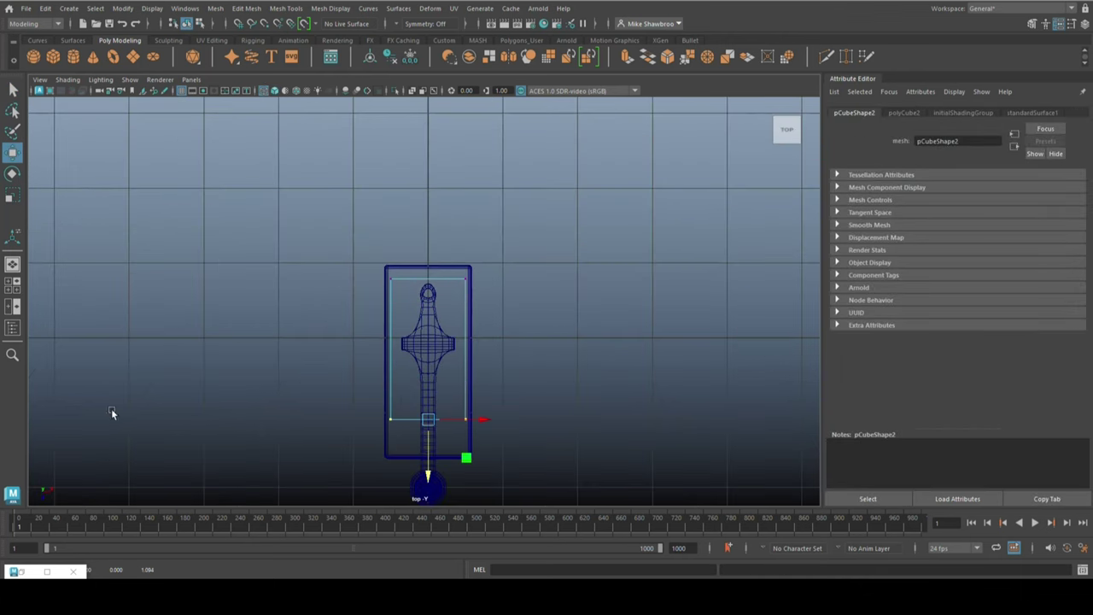
Insert edge loops across the upper block and extrude its end faces up into posts.
drag(111, 413, 455, 294)
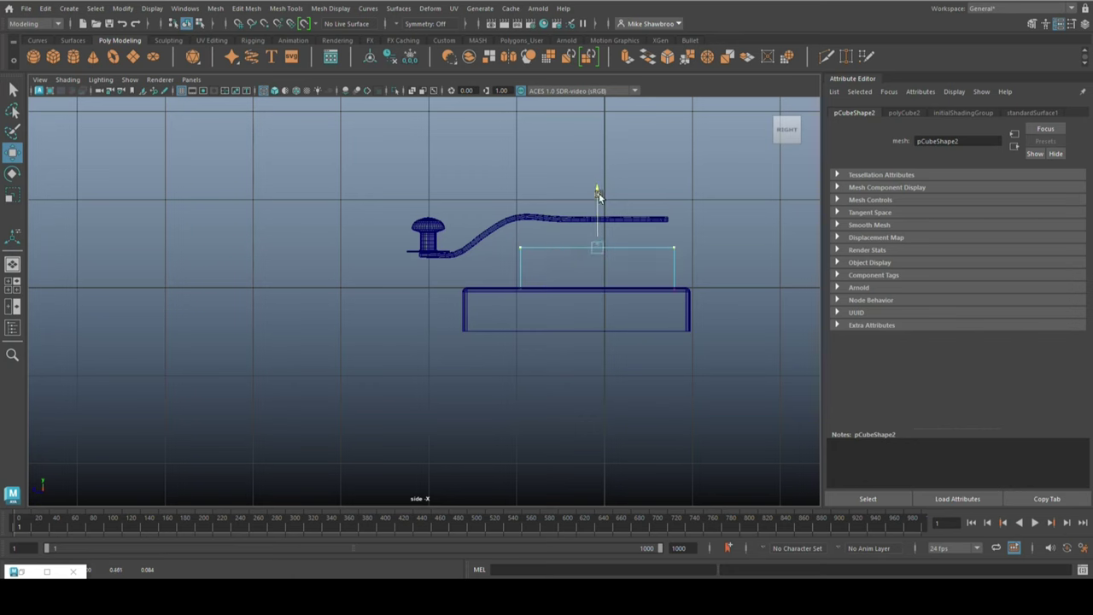
click(554, 277)
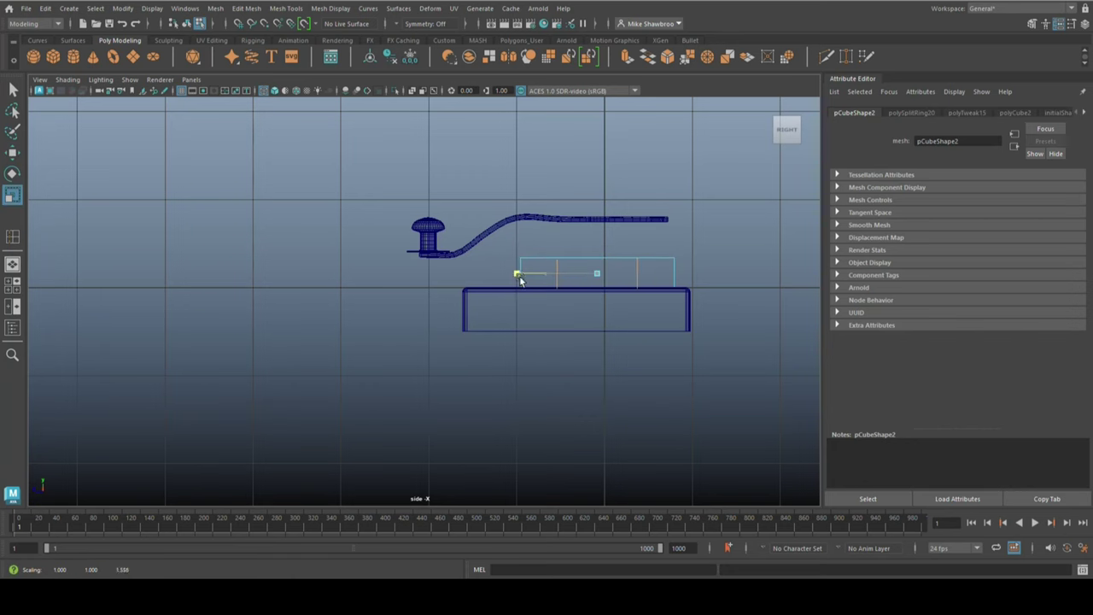
key(space)
key(space)
shift+right_drag(649, 290, 658, 309)
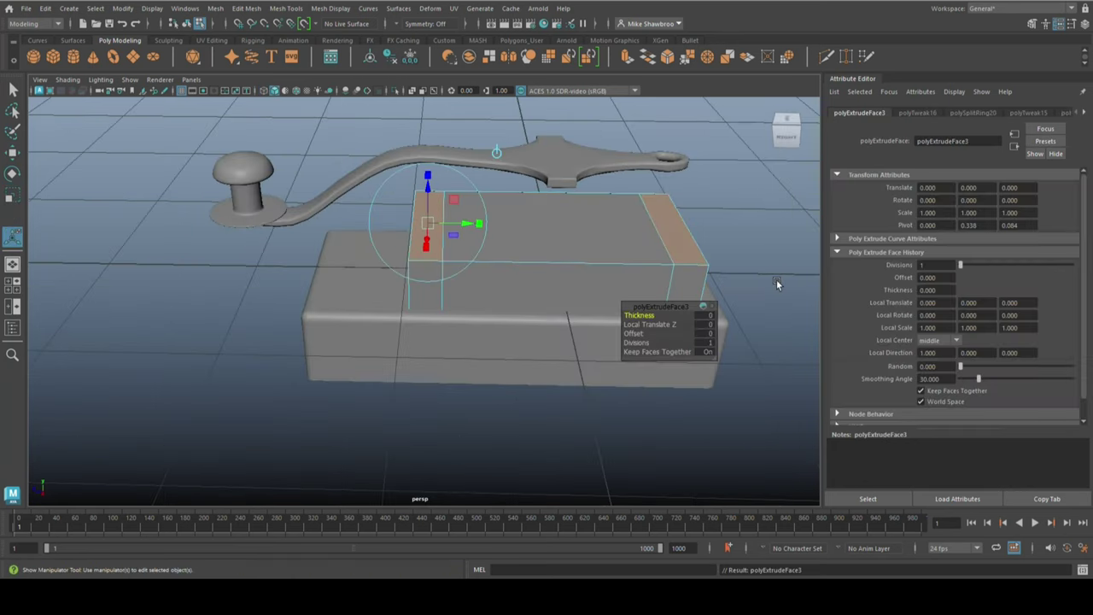
click(334, 450)
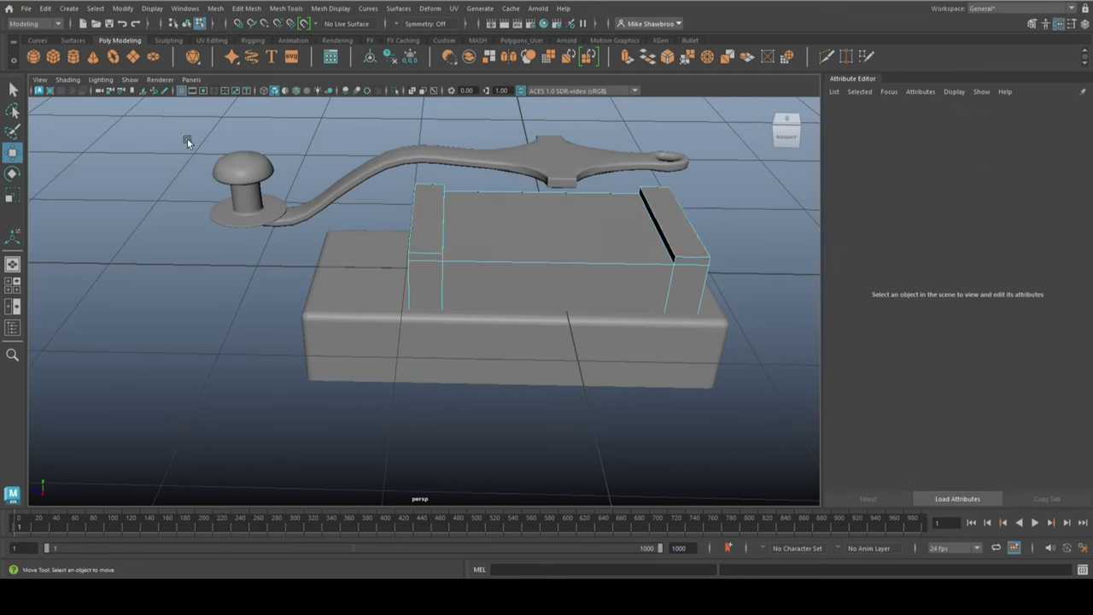
Select the new narrow support box and scale it into shape.
click(510, 288)
key(r)
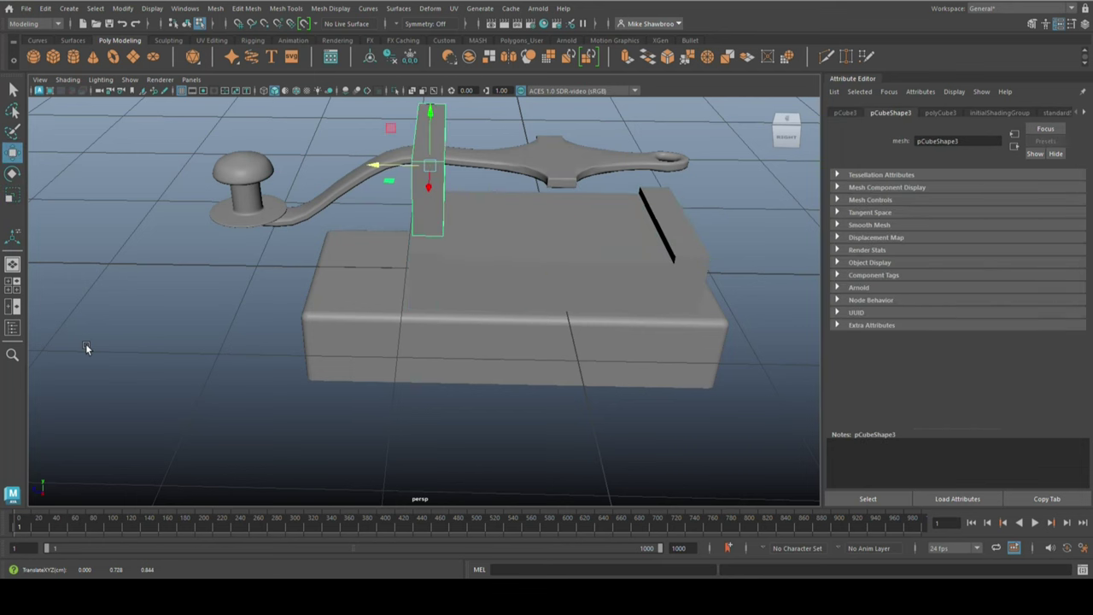
alt+drag(150, 361, 388, 451)
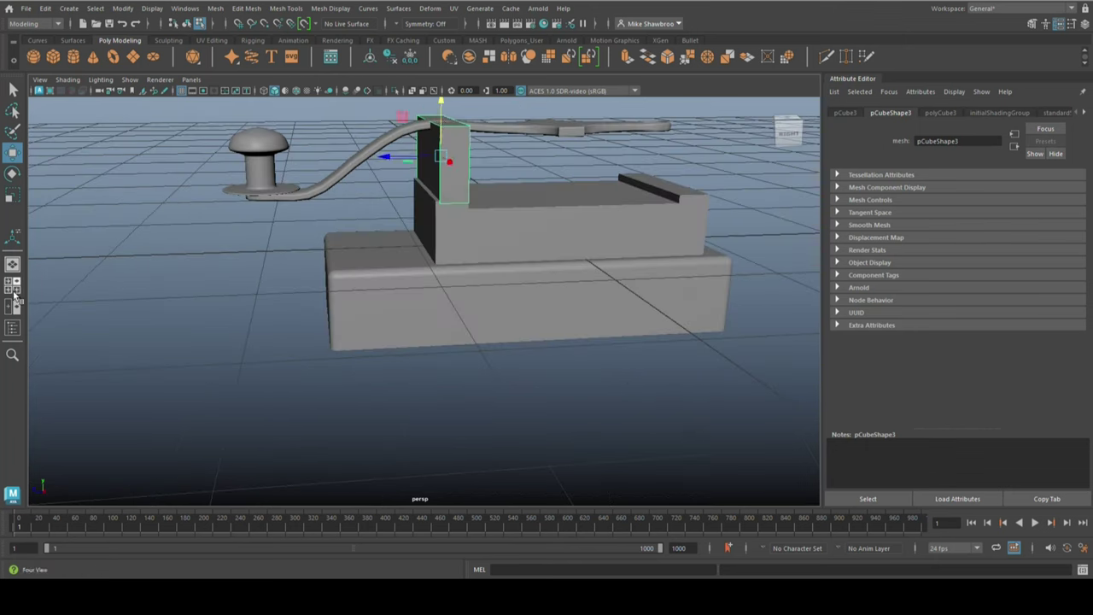
scroll(524, 340, up, 3)
right_drag(688, 264, 426, 335)
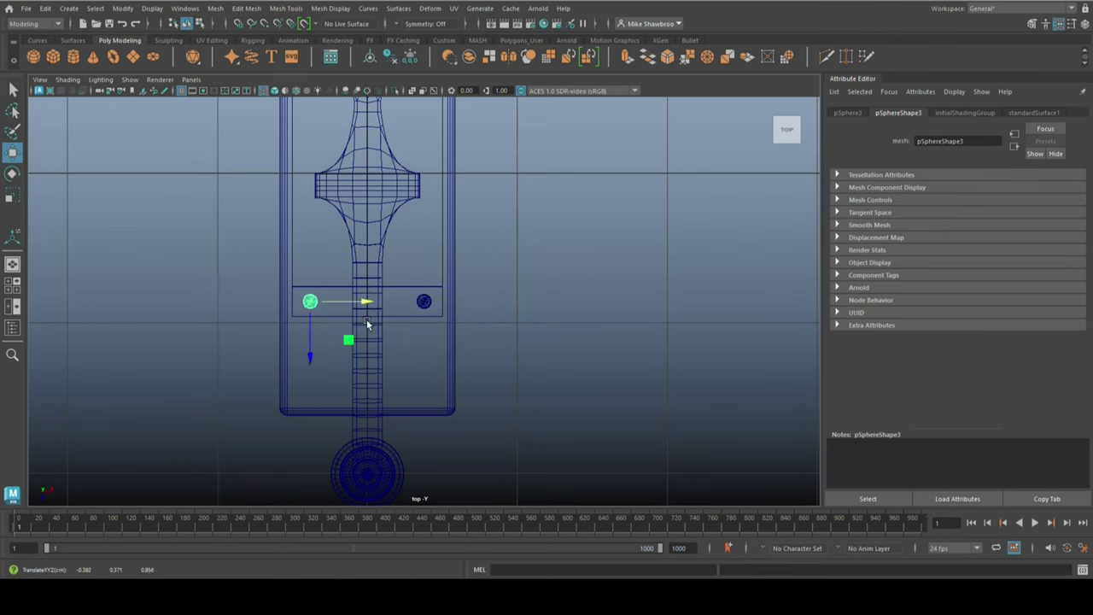
Seat the right dome screw on the block and bevel the block's top edge.
click(423, 300)
key(space)
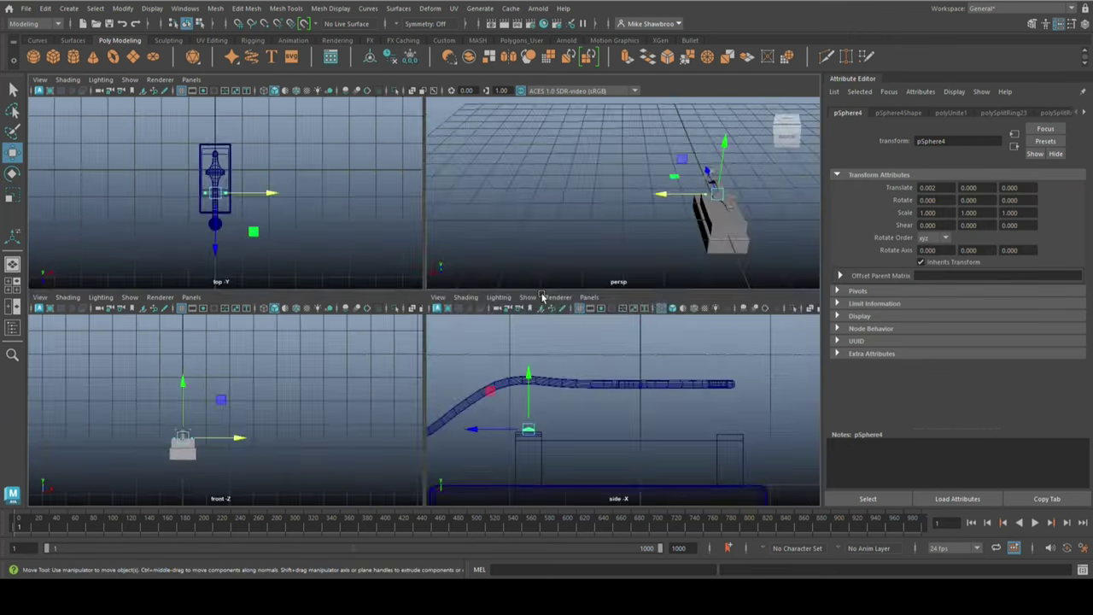
key(space)
scroll(505, 341, up, 3)
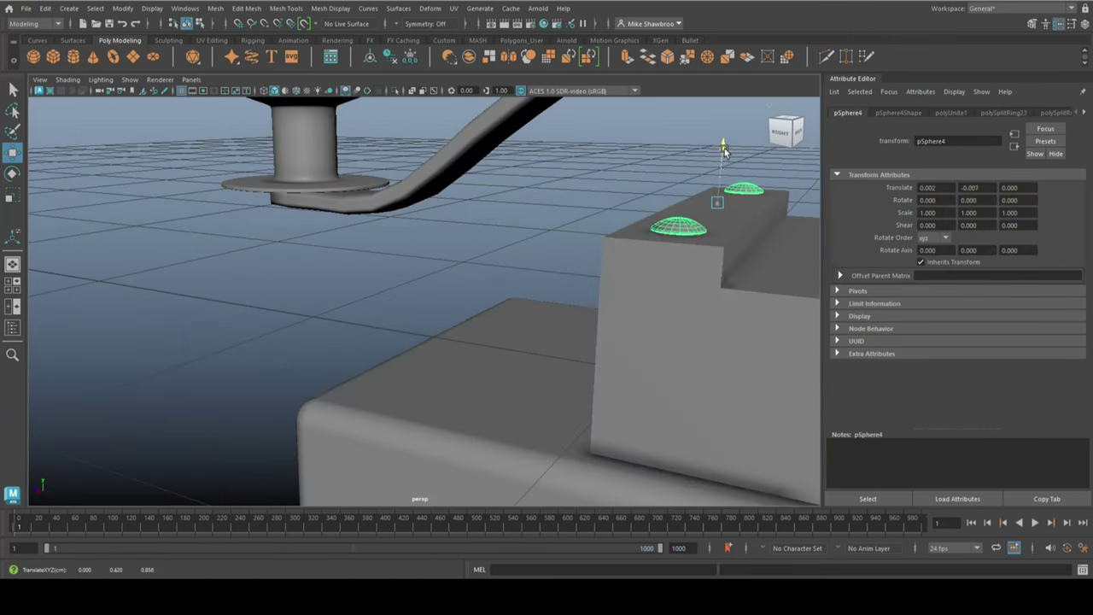
mouse_move(724, 148)
mouse_down()
mouse_move(697, 254)
mouse_move(313, 253)
mouse_up()
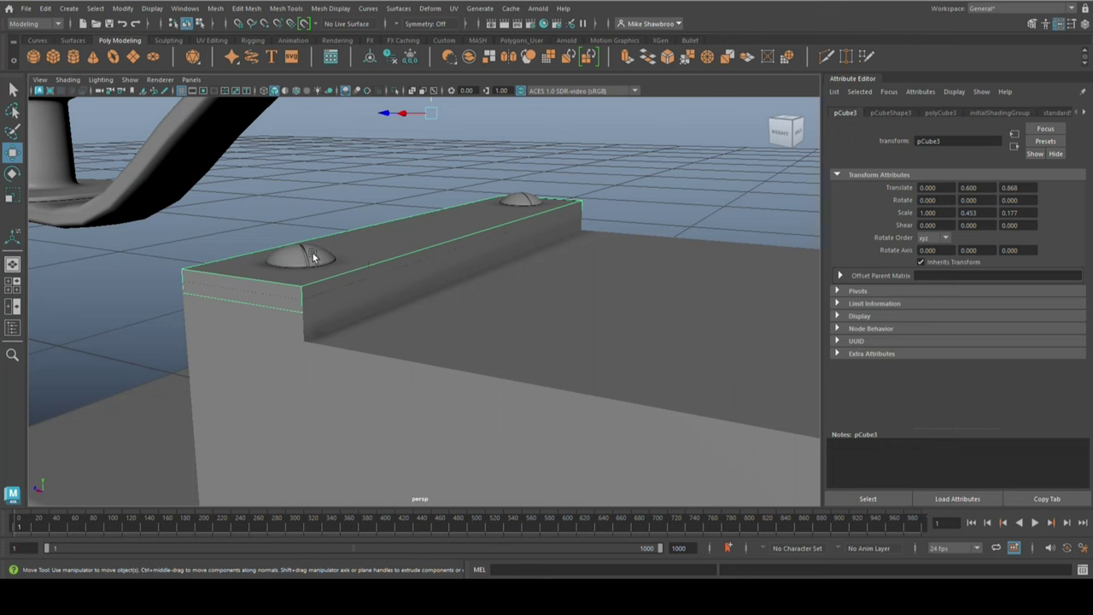
click(328, 296)
key(ctrl+b)
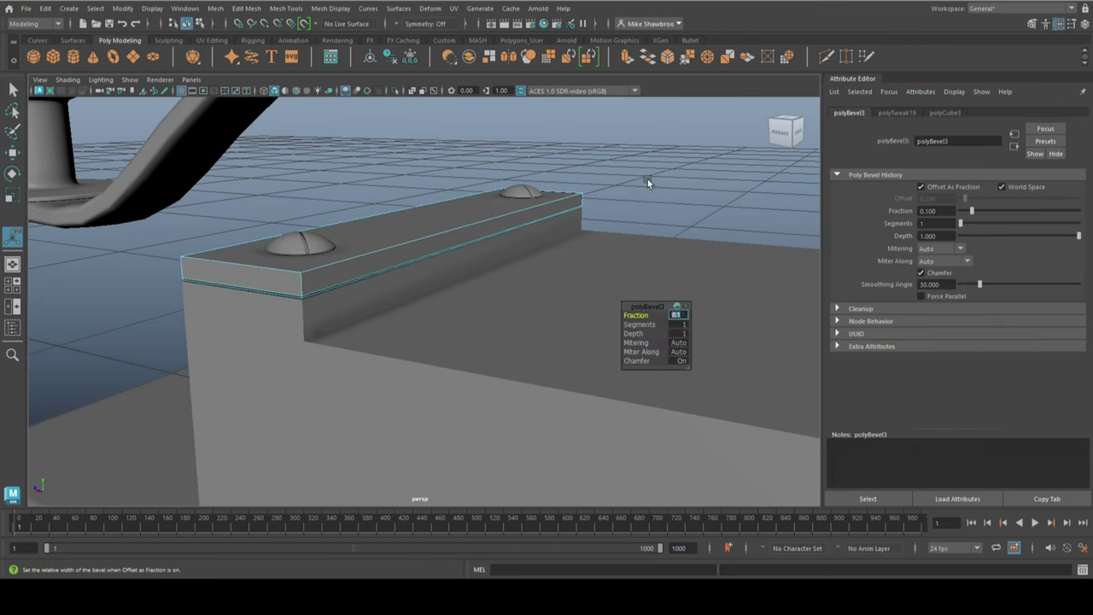
Select the left dome screw, frame it, and rotate it into place.
click(520, 192)
shift+click(299, 243)
shift+click(513, 183)
key(f)
key(e)
alt+drag(539, 235, 412, 320)
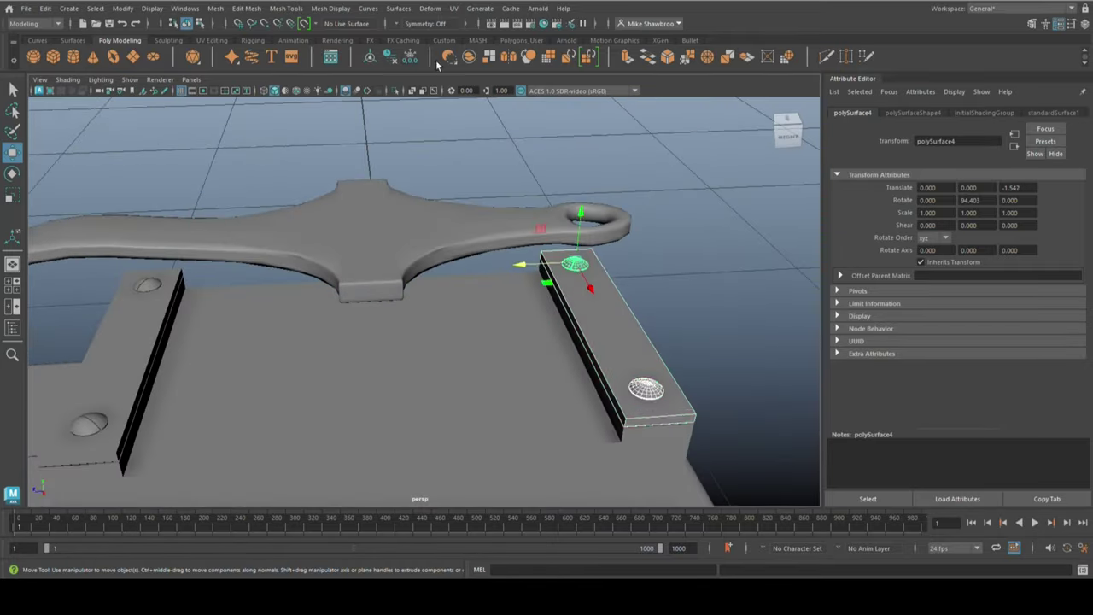
Group the parts, turn the group about Y, and add a new cube, pCube5.
key(ctrl+g)
key(e)
drag(628, 375, 682, 356)
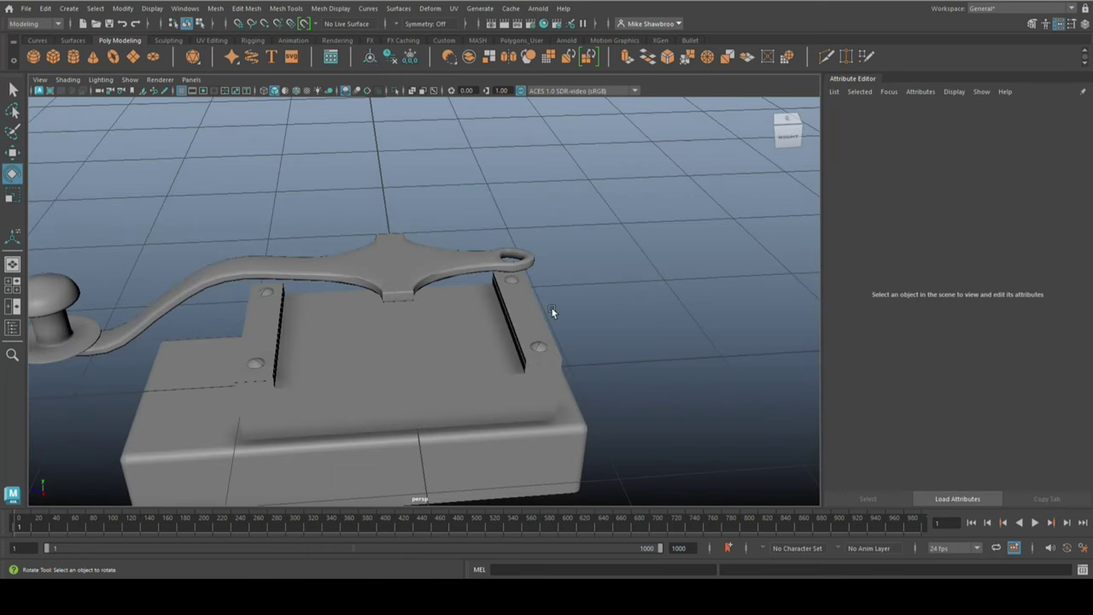
click(51, 63)
key(r)
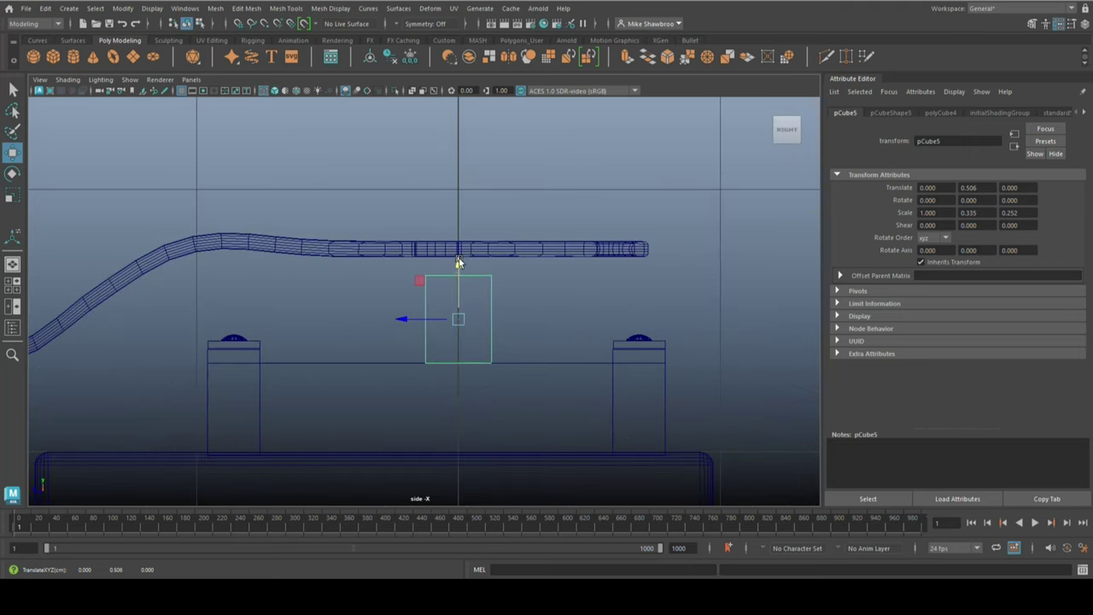
Return to the perspective view, nudge the bracket slightly and orbit close beneath the handle.
click(12, 287)
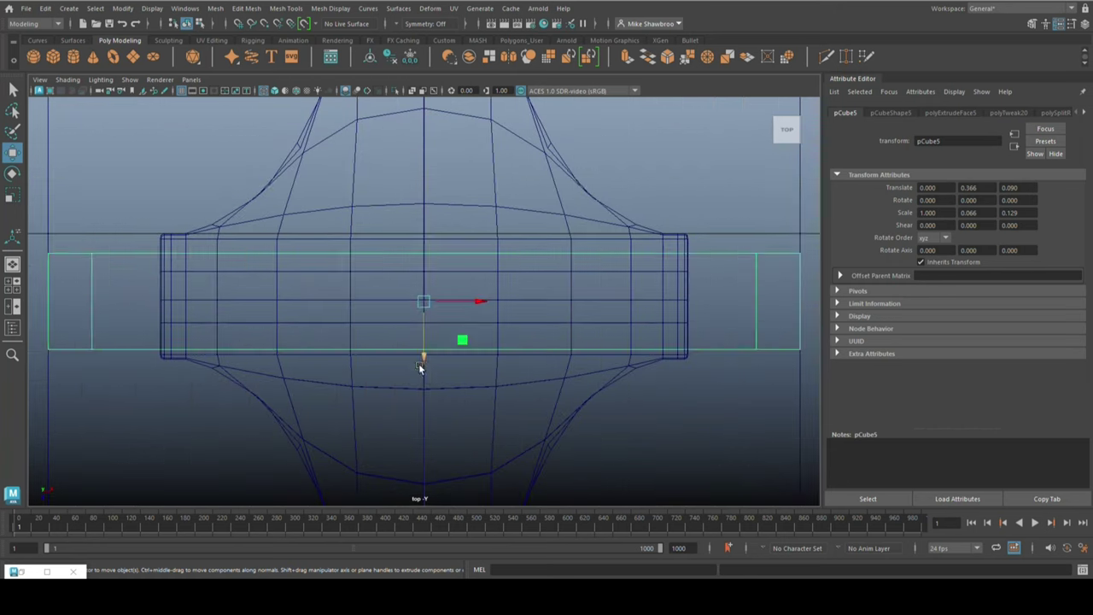
drag(420, 360, 422, 289)
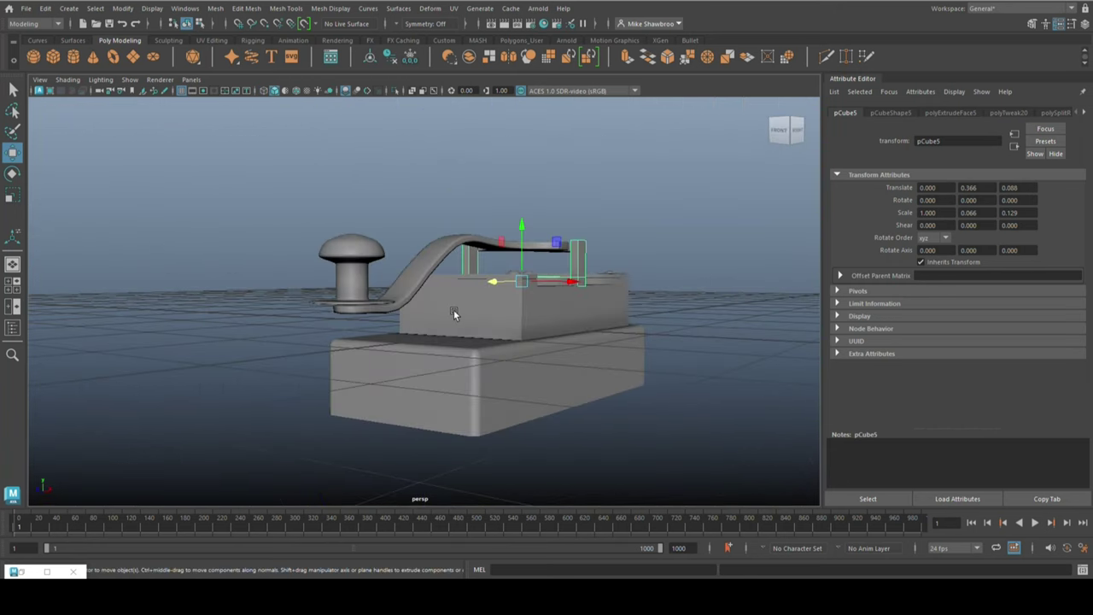
alt+drag(442, 353, 536, 432)
key(F8)
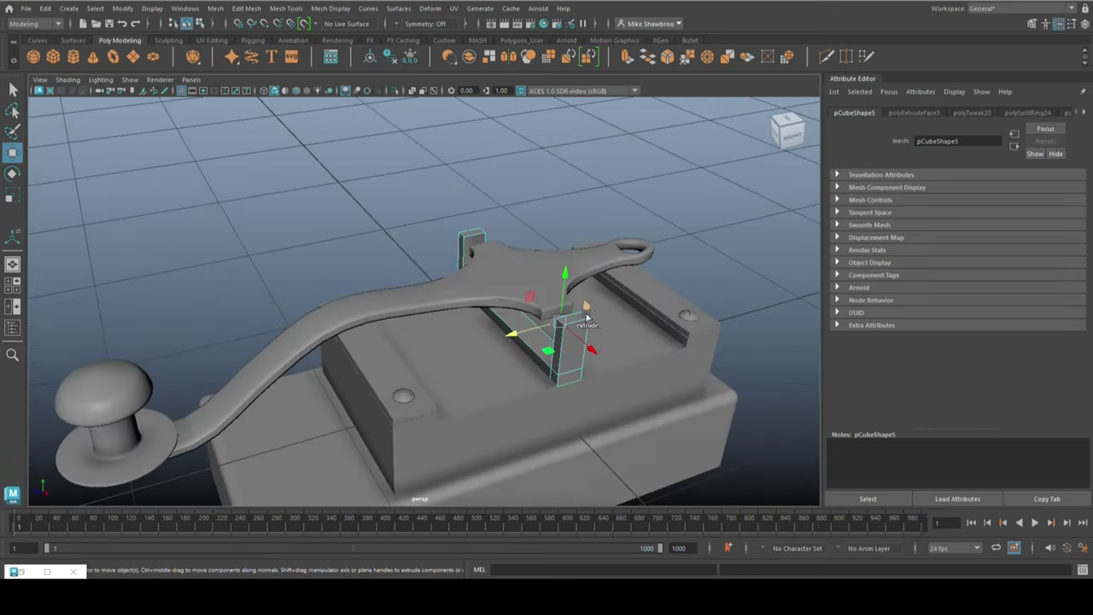
alt+drag(566, 326, 508, 262)
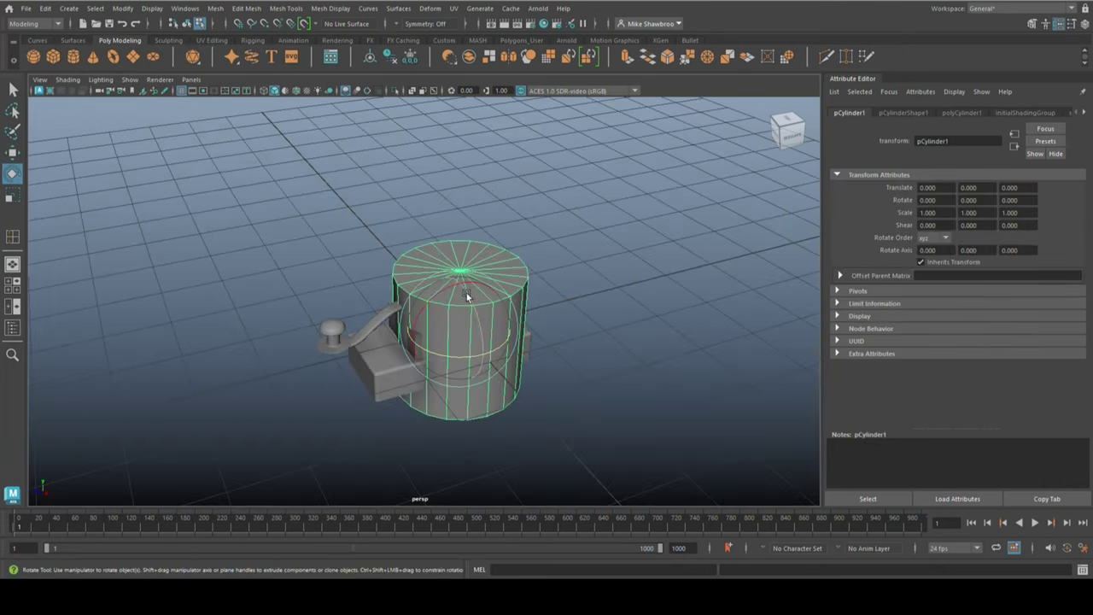
Lay the cylinder on its side, scale it into a thin pin and line it through the handle and brackets.
mouse_move(466, 293)
mouse_down()
mouse_move(617, 375)
mouse_move(883, 399)
mouse_up()
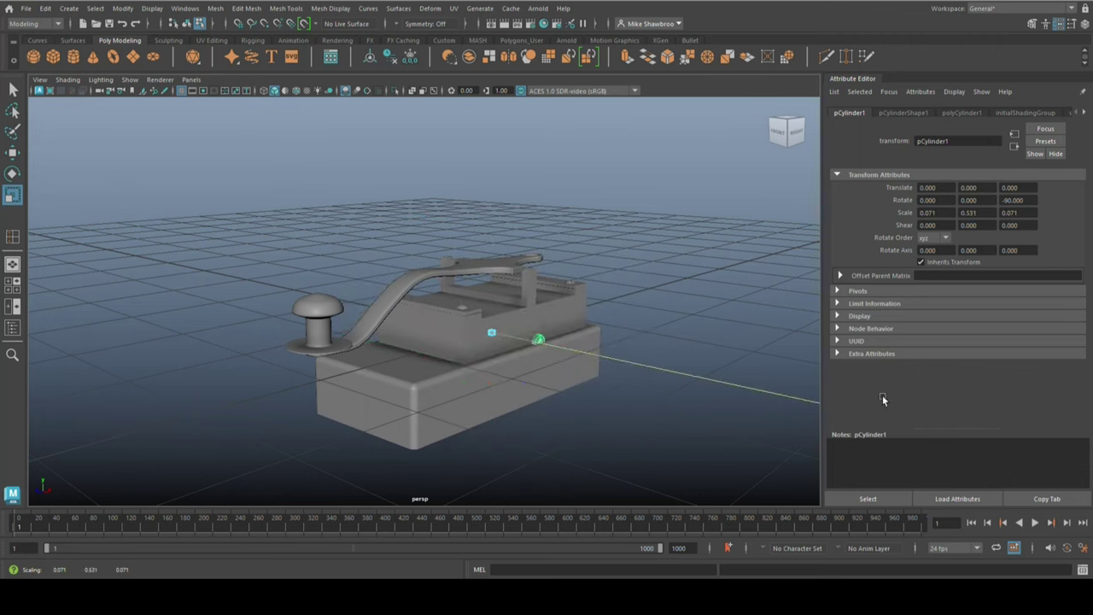
drag(491, 334, 489, 280)
key(f)
key(w)
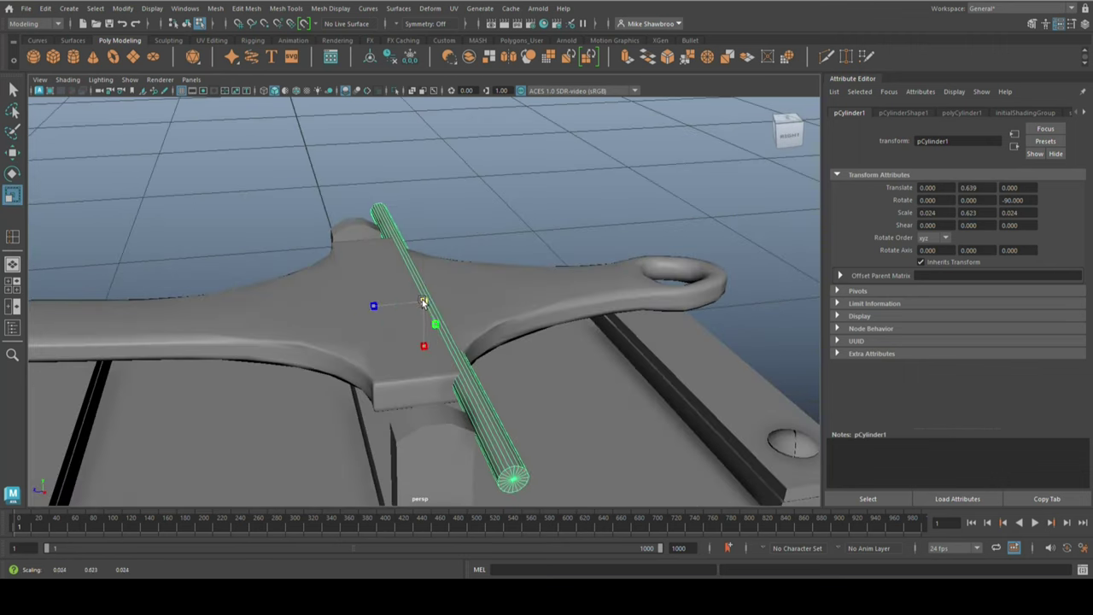
mouse_move(376, 337)
mouse_down()
mouse_move(370, 303)
mouse_move(425, 323)
mouse_up()
key(space)
key(space)
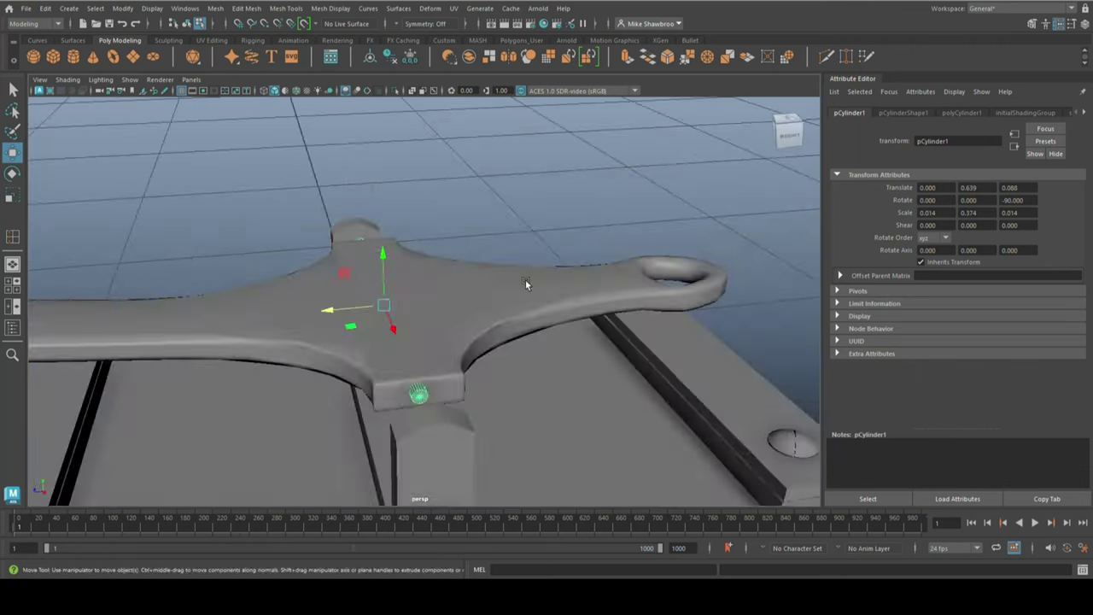
mouse_move(525, 279)
alt+mouse_down()
mouse_move(395, 250)
mouse_move(397, 357)
alt+mouse_up()
Reselect the pin and bracket and orbit to low frontal views to check the pin's fit.
key(r)
click(655, 236)
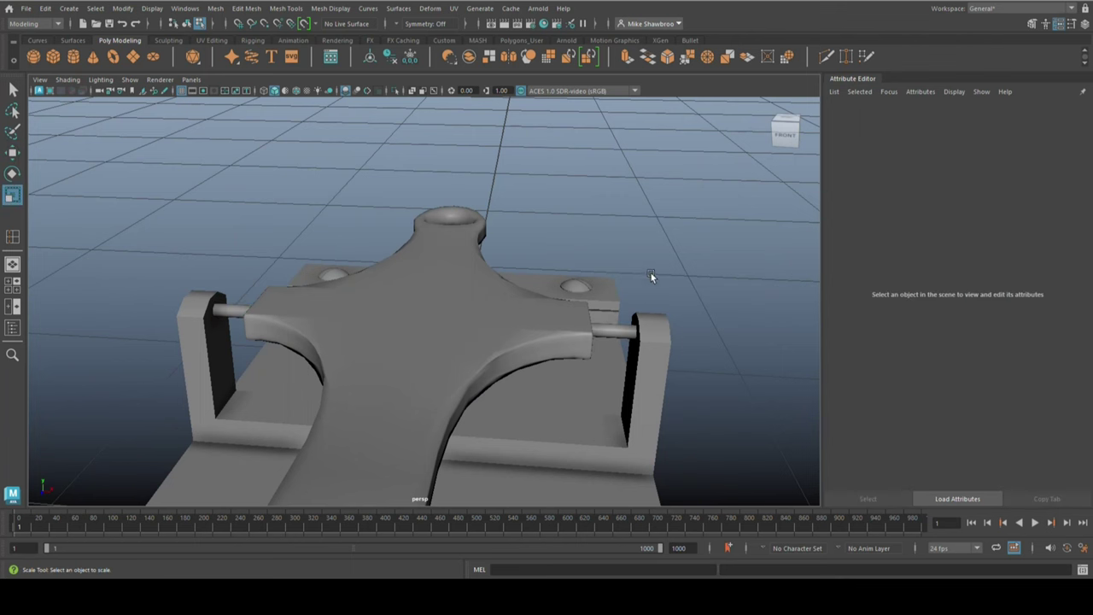
click(613, 333)
key(Up)
mouse_move(477, 327)
alt+mouse_down()
mouse_move(556, 355)
mouse_move(592, 408)
mouse_move(614, 411)
alt+mouse_up()
mouse_move(626, 346)
alt+mouse_down()
mouse_move(222, 258)
mouse_move(321, 474)
mouse_move(658, 350)
mouse_move(520, 434)
mouse_move(473, 349)
alt+mouse_up()
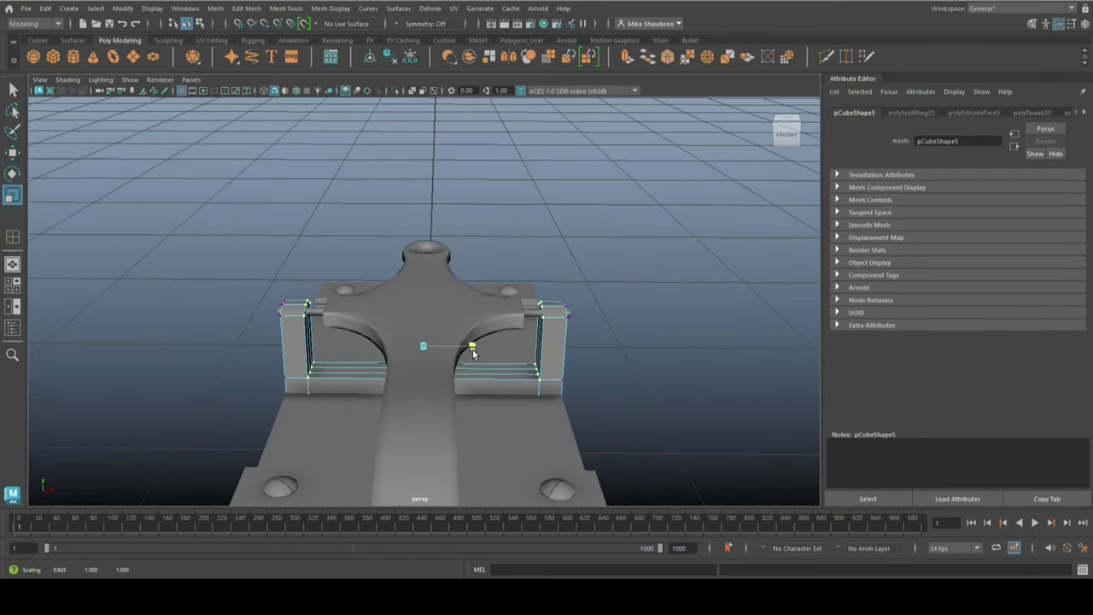
Add a polygon pipe on its side with 60 axis subdivisions.
click(642, 319)
alt+drag(643, 318, 546, 282)
click(69, 8)
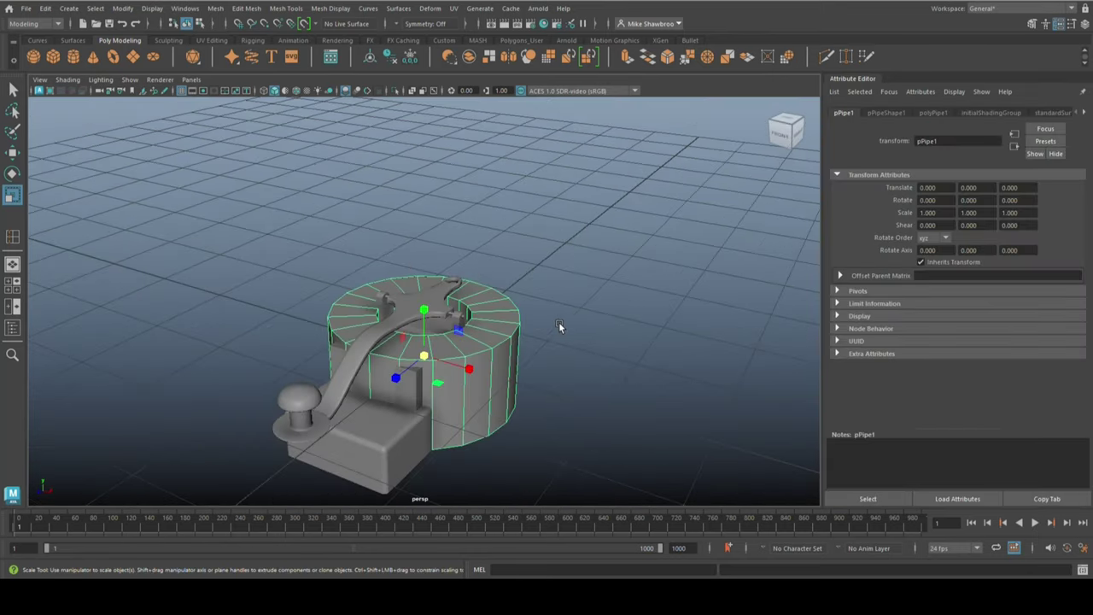
key(w)
mouse_move(445, 330)
mouse_down()
mouse_move(446, 384)
mouse_move(598, 410)
mouse_move(478, 453)
mouse_up()
click(933, 112)
key(Return)
Move the pipe onto the end of the axle pin using the top and side views.
key(r)
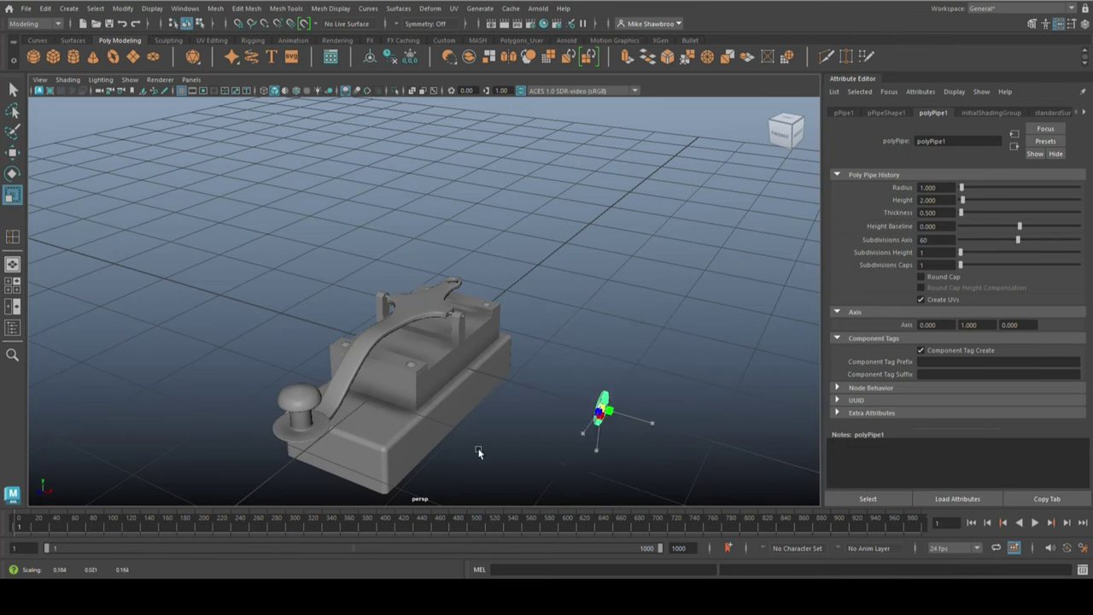
key(space)
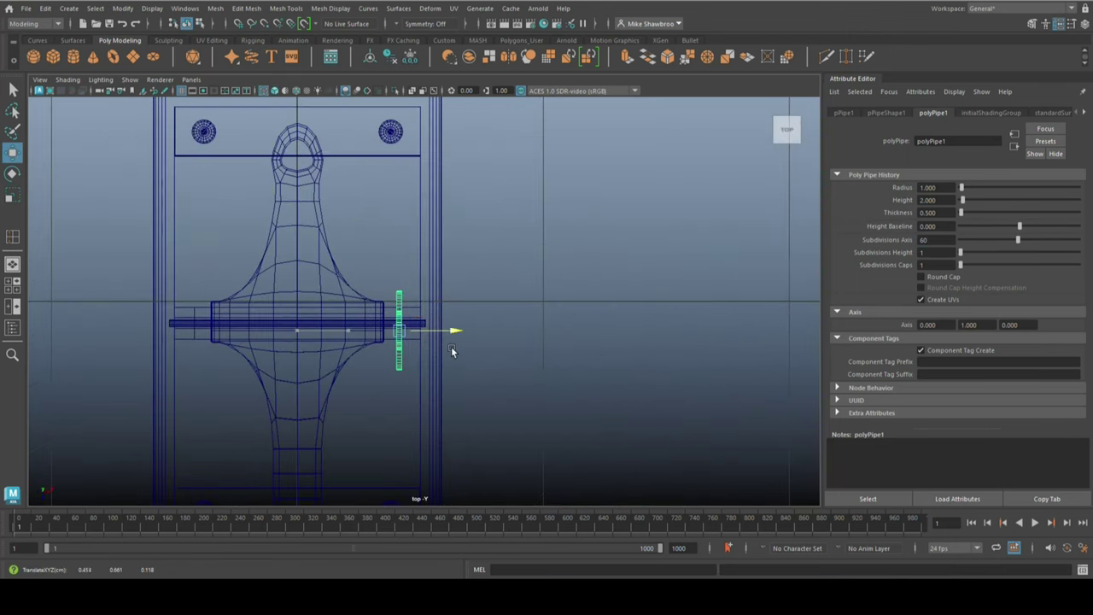
key(space)
key(f)
key(space)
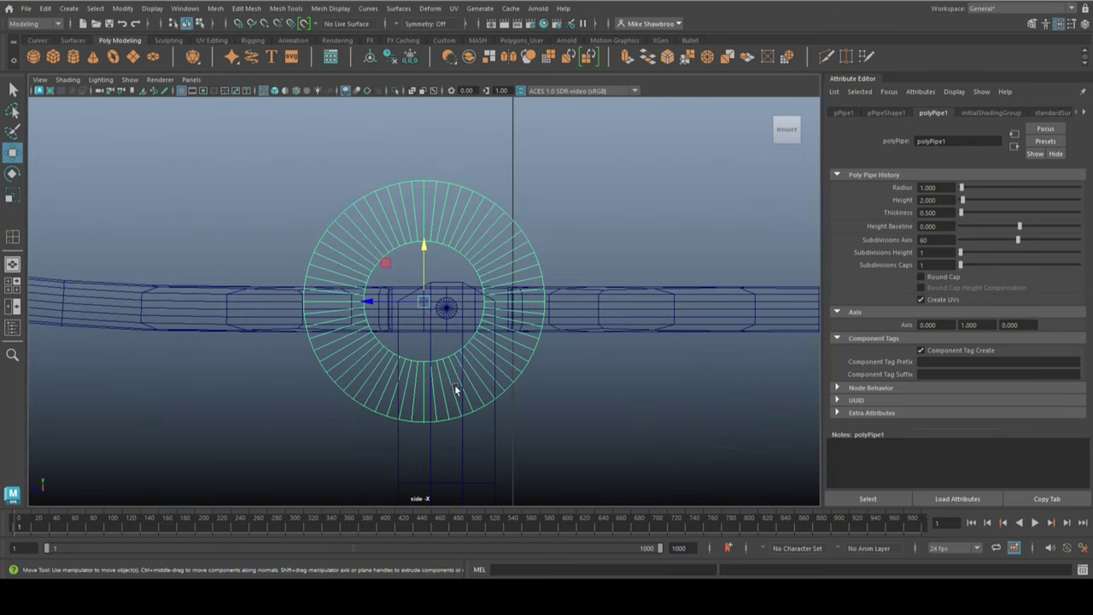
drag(454, 389, 476, 288)
scroll(427, 299, down, 3)
scroll(429, 342, up, 6)
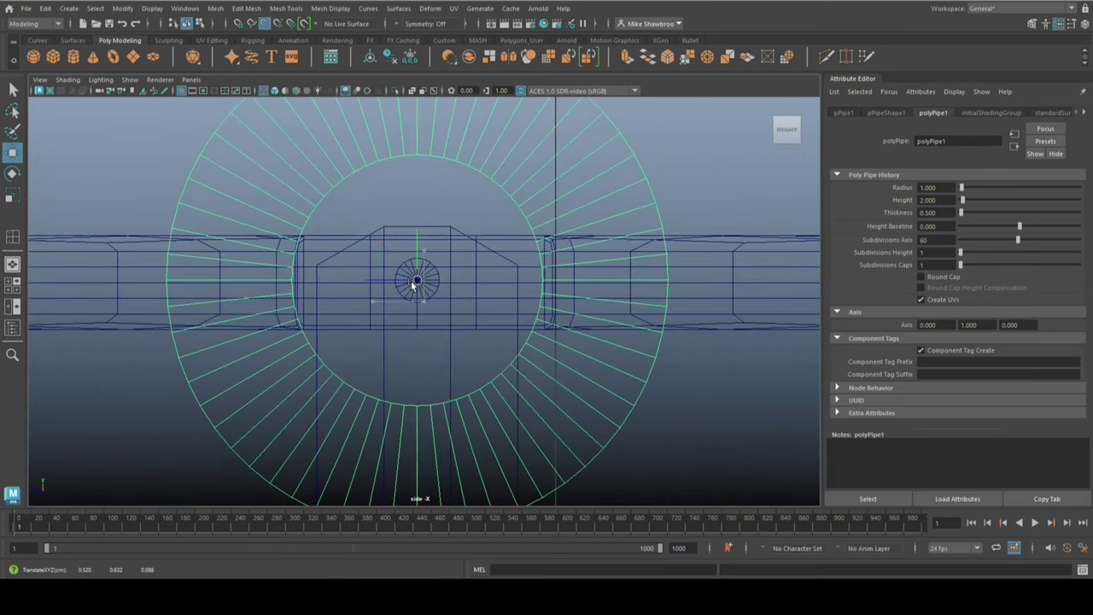
Scale the pipe down to thumb-wheel size on the pin end.
key(r)
scroll(412, 285, down, 3)
key(space)
alt+drag(384, 299, 571, 358)
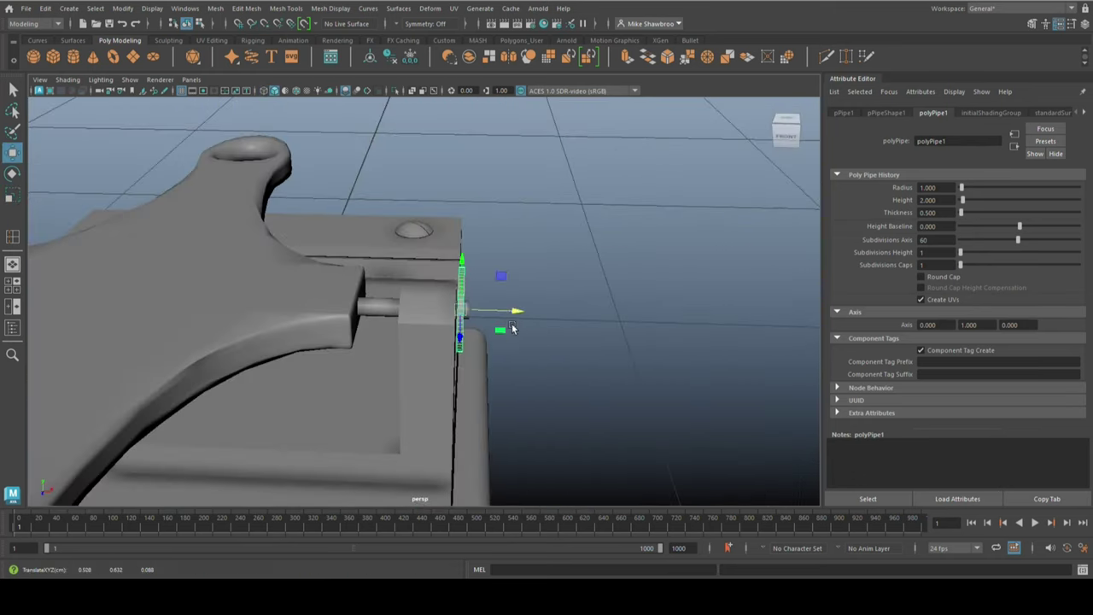
mouse_move(518, 310)
alt+mouse_down()
mouse_move(645, 369)
mouse_move(478, 185)
alt+mouse_up()
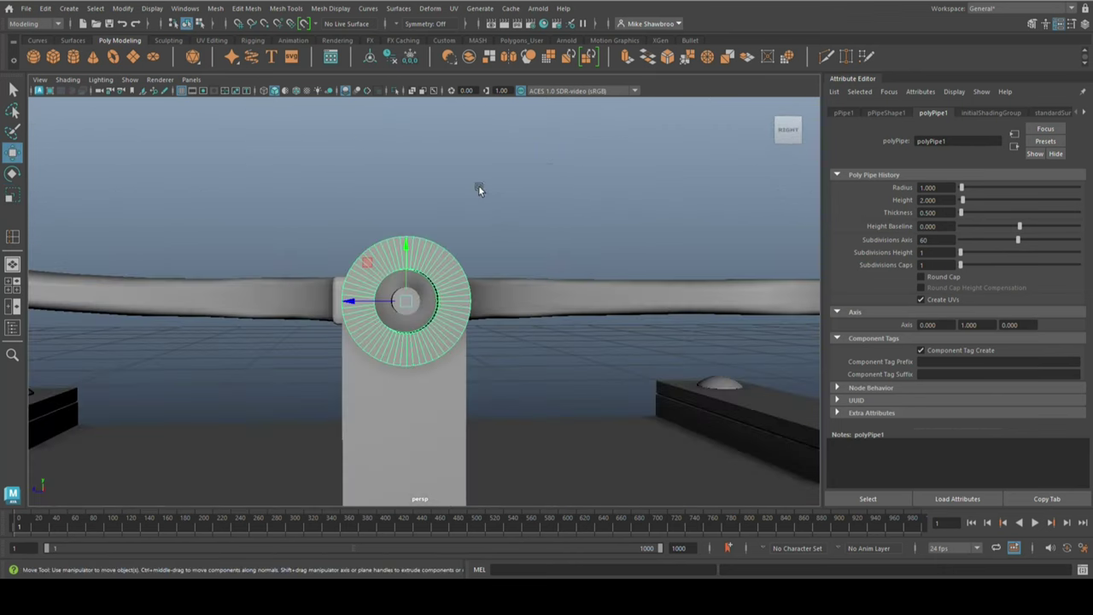
Select every other face around the pipe's rim.
key(F11)
mouse_move(444, 338)
mouse_down()
mouse_move(383, 317)
mouse_move(563, 232)
mouse_up()
scroll(564, 231, up, 5)
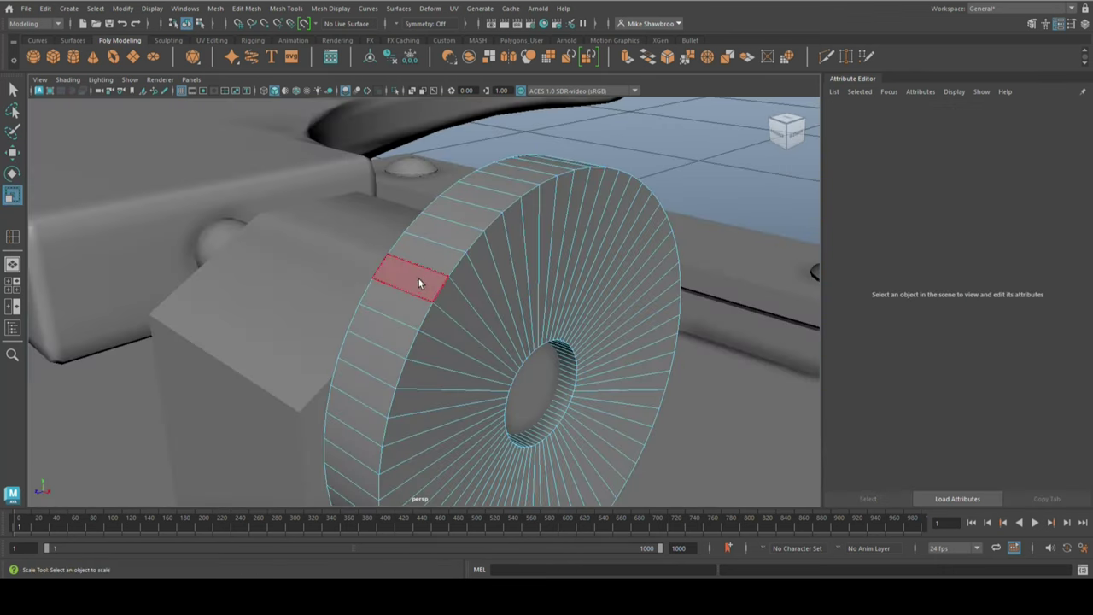
shift+click(419, 280)
shift+click(600, 415)
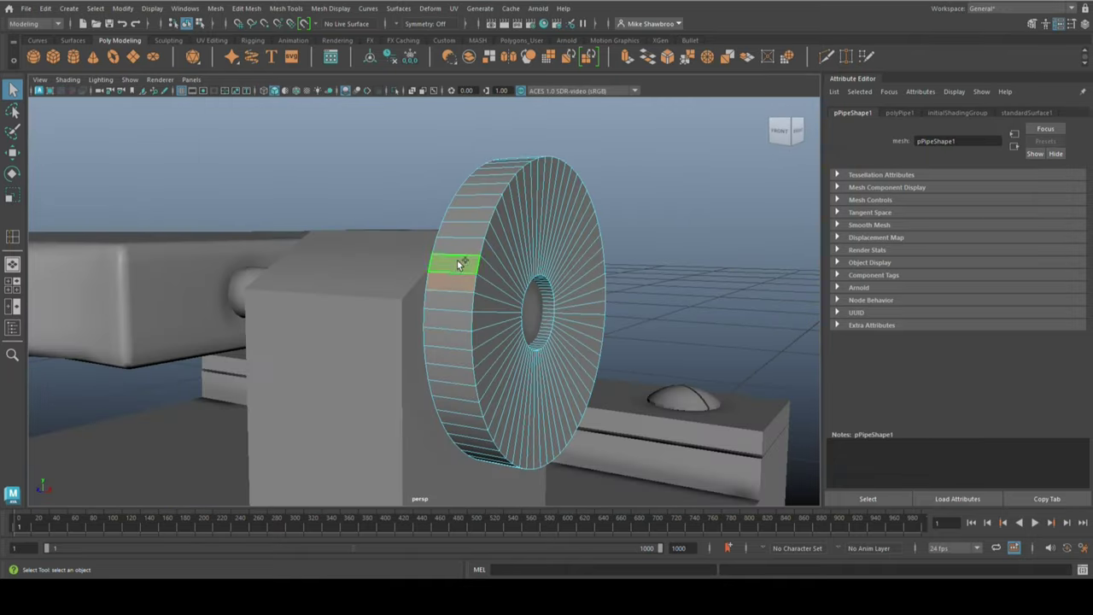
Extrude the rim faces into ribs with thickness 0.005 and offset 0.002.
key(ctrl+e)
drag(639, 315, 834, 372)
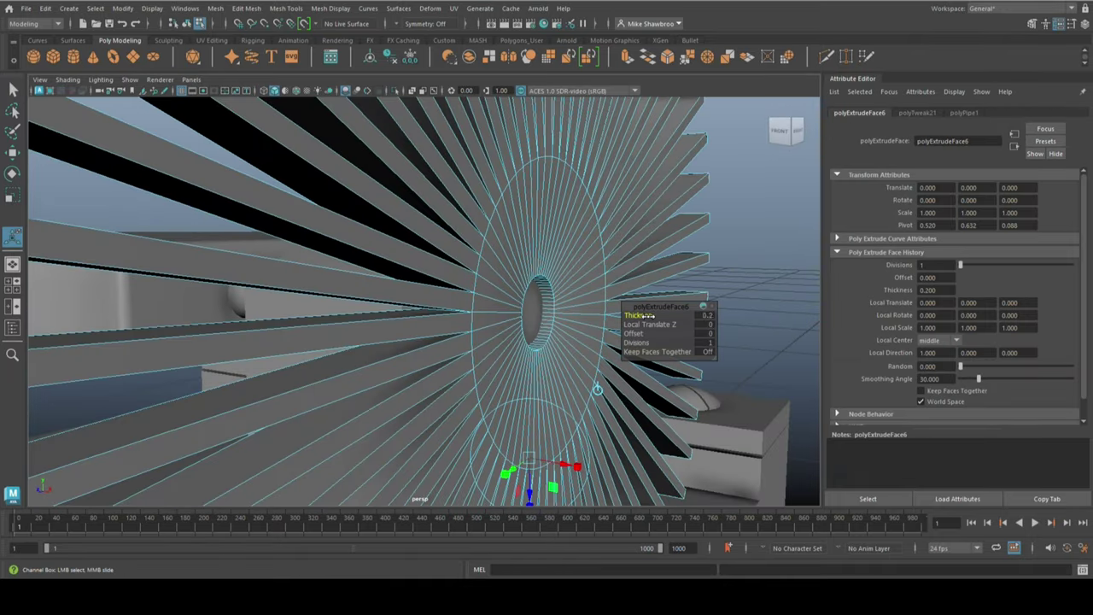
text(.005)
key(Tab)
key(Tab)
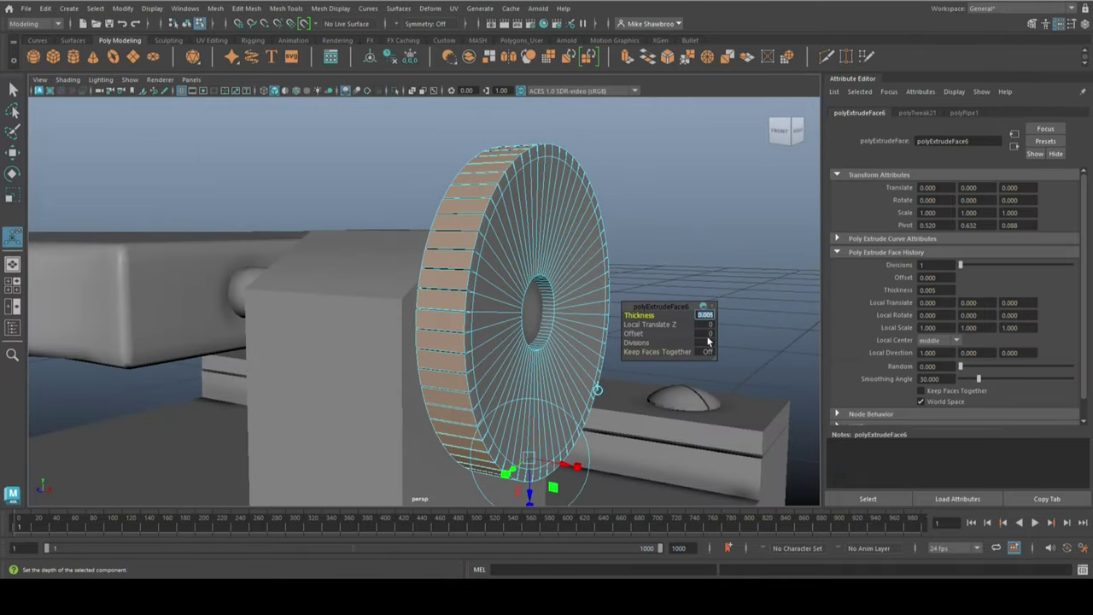
text(0.001)
key(Return)
text(0.002)
key(Return)
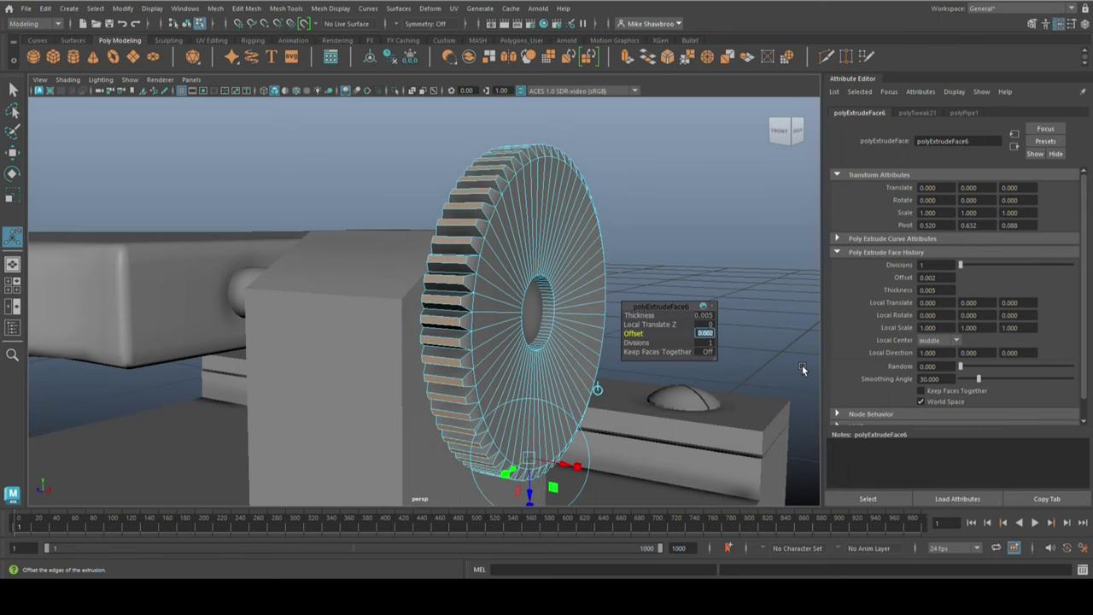
Duplicate the knurled wheel and slide the copy along the pin.
right_drag(501, 256, 529, 291)
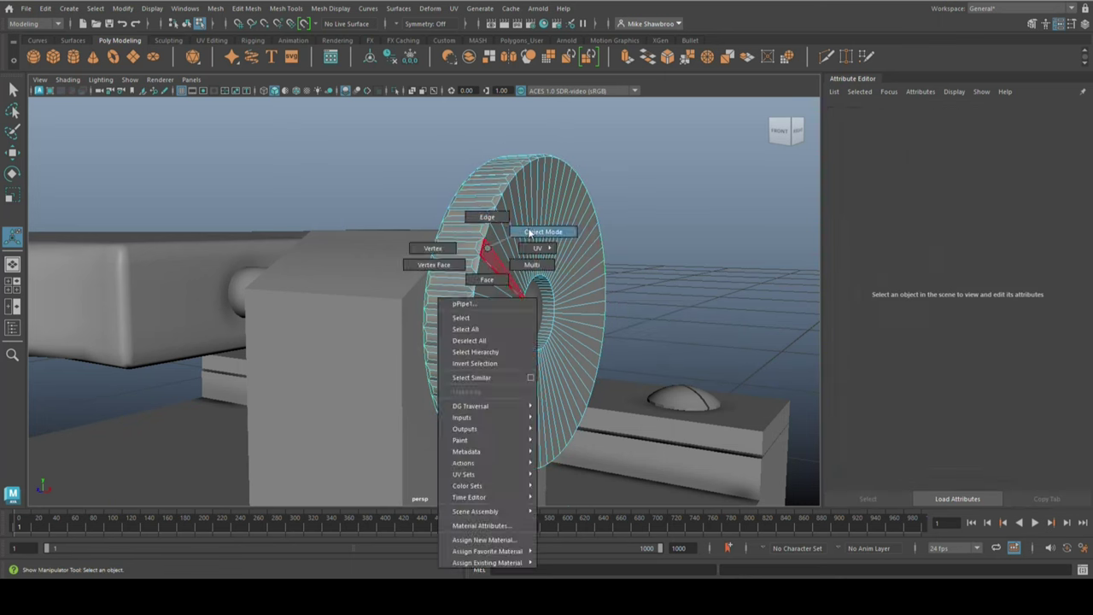
mouse_move(529, 290)
alt+mouse_down()
mouse_move(541, 320)
mouse_move(675, 393)
alt+mouse_up()
key(w)
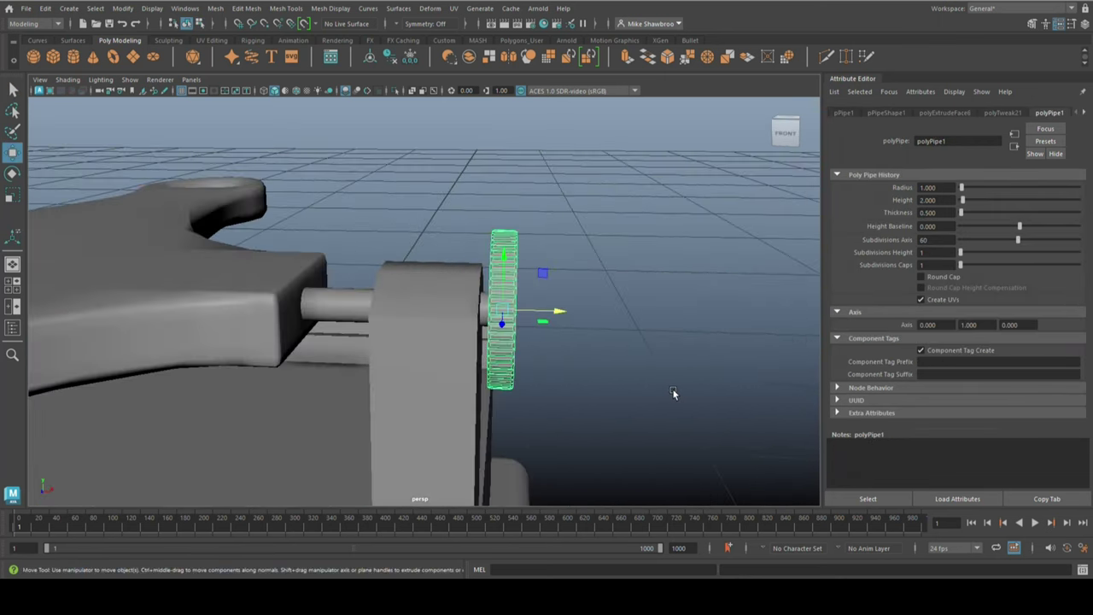
key(ctrl+d)
mouse_move(560, 312)
mouse_down()
mouse_move(598, 322)
mouse_move(586, 378)
mouse_move(626, 340)
mouse_move(477, 323)
mouse_up()
scroll(586, 378, up, 3)
key(r)
click(627, 340)
alt+drag(444, 212, 422, 226)
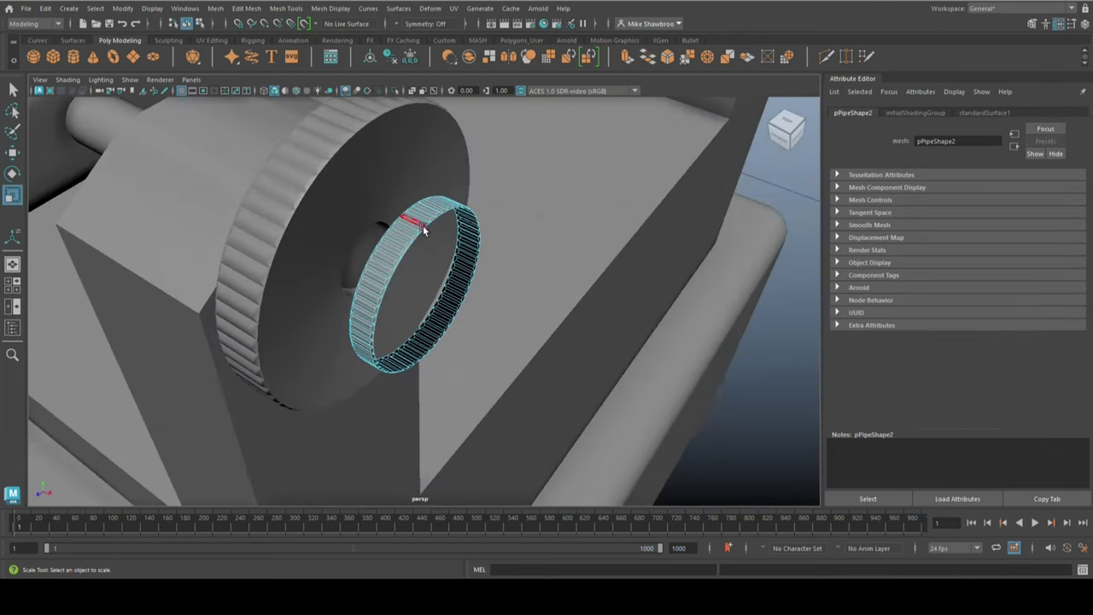
Extrude the inner ring of the wheel copy.
key(ctrl+e)
key(ctrl+e)
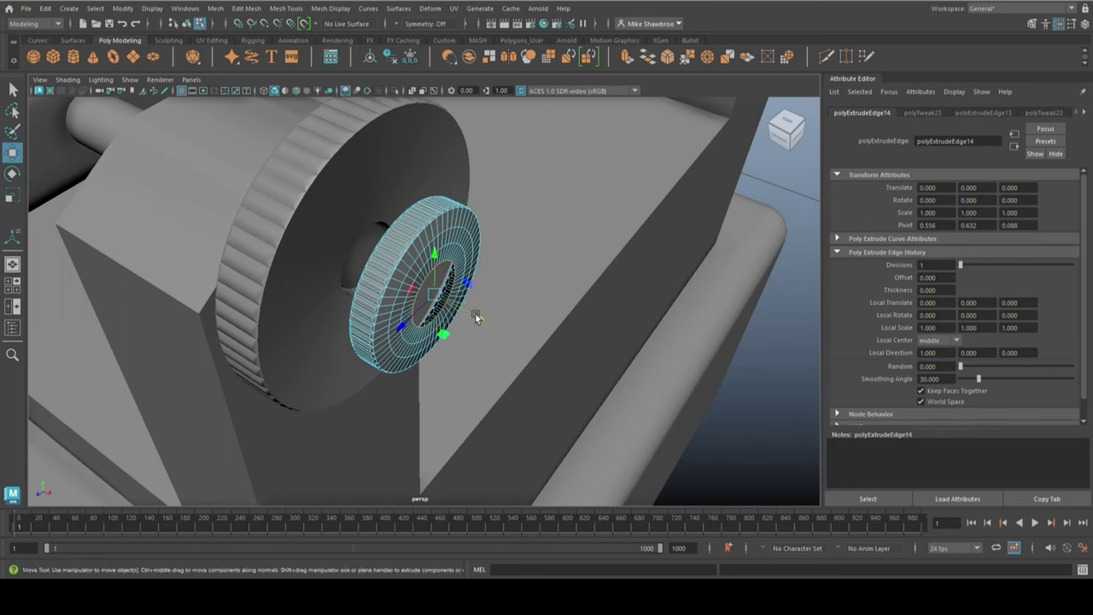
click(246, 8)
click(273, 117)
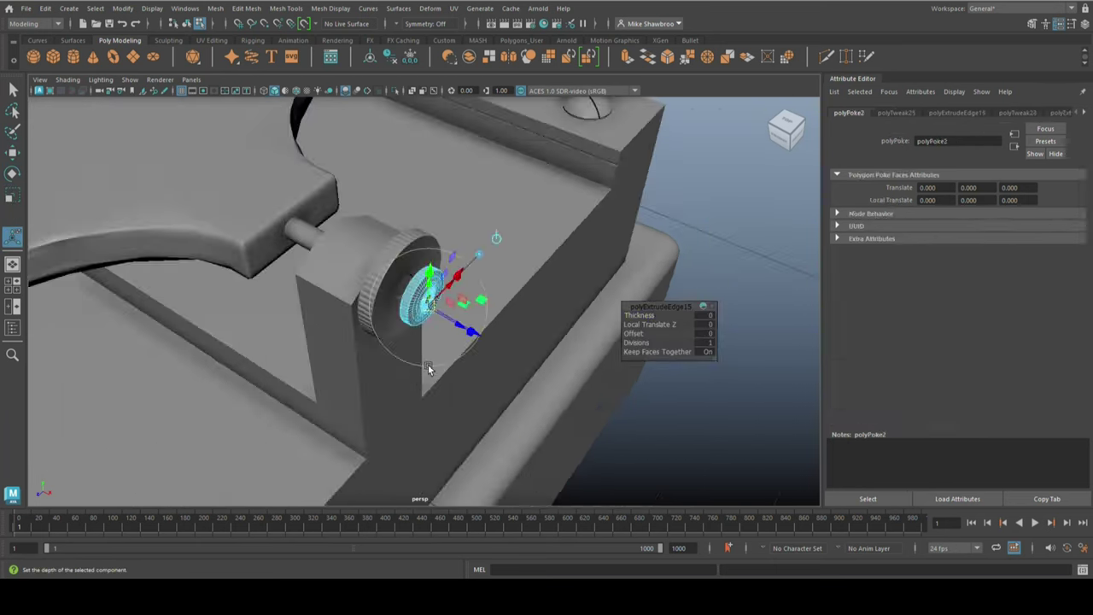
alt+drag(478, 320, 458, 276)
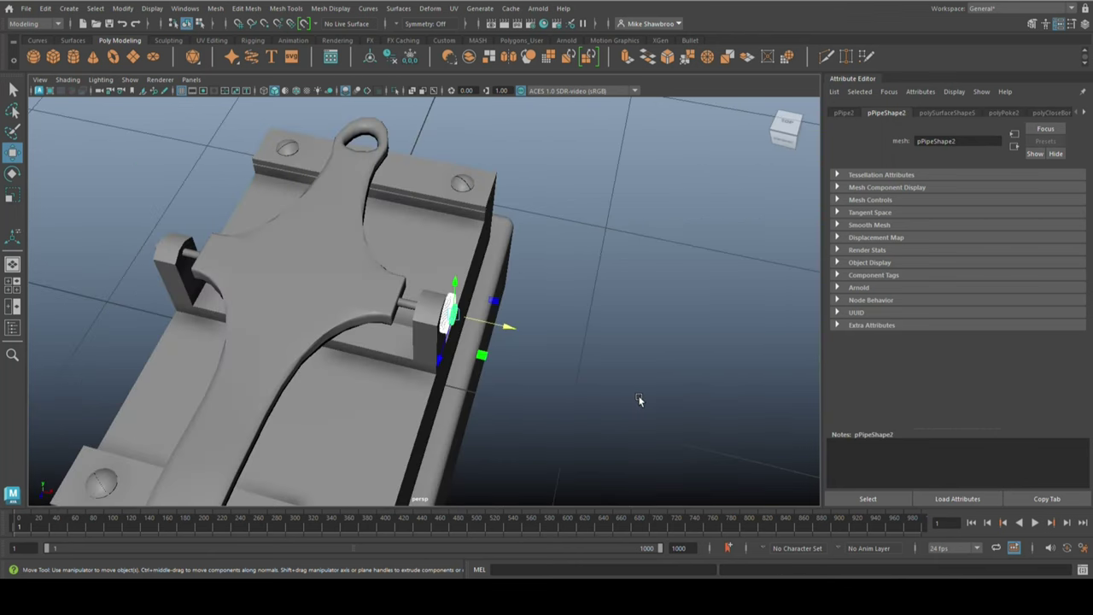
Group the wheel parts, centre the group's pivot and rotate the group onto the arm.
key(ctrl+g)
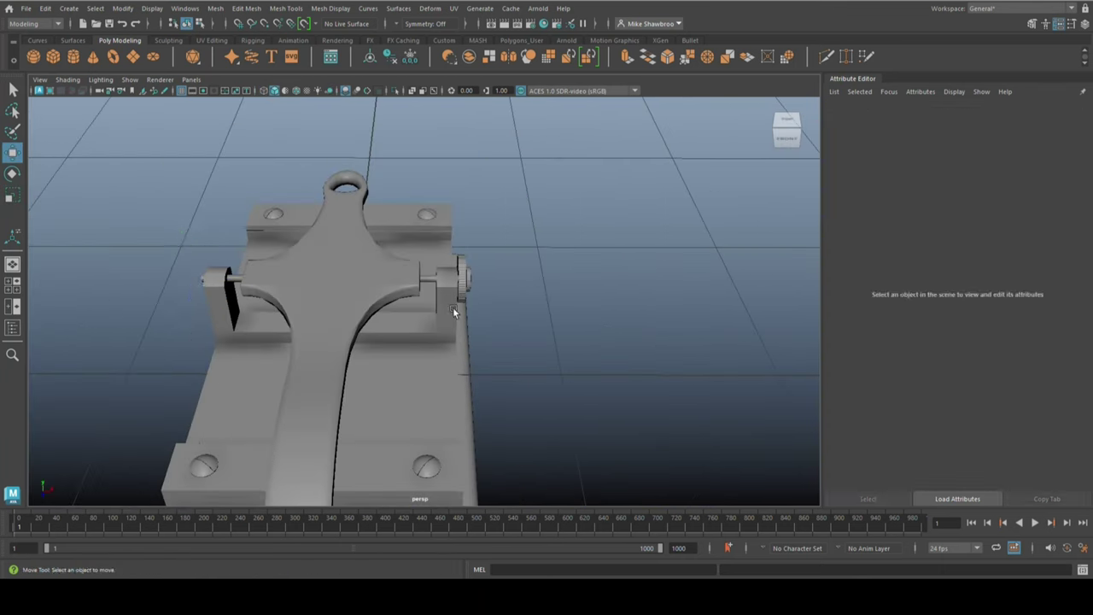
key(ctrl+g)
click(392, 55)
key(e)
drag(512, 213, 630, 191)
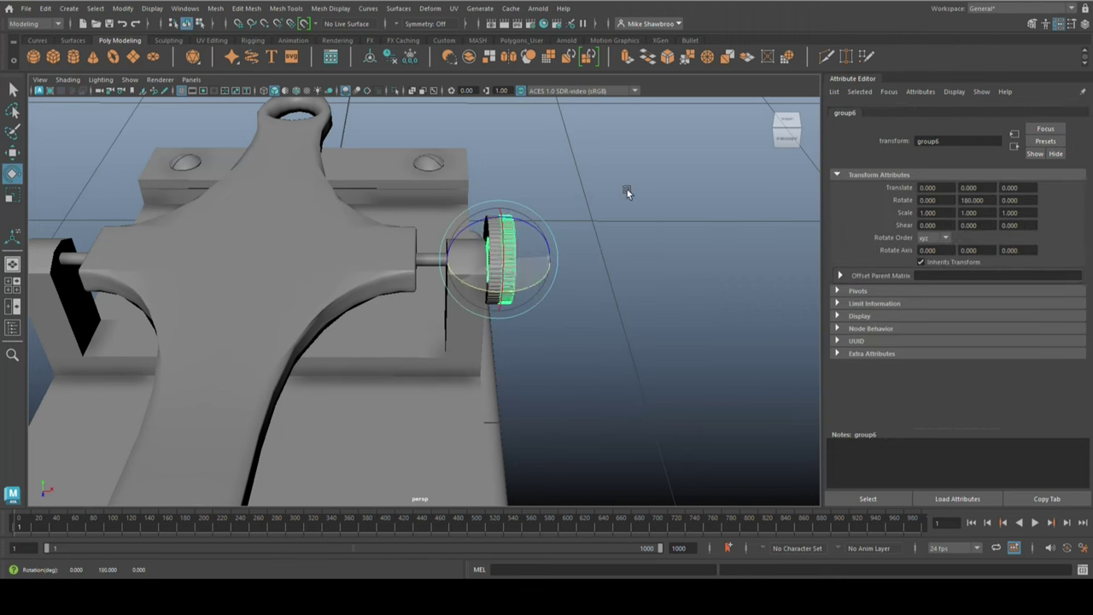
key(w)
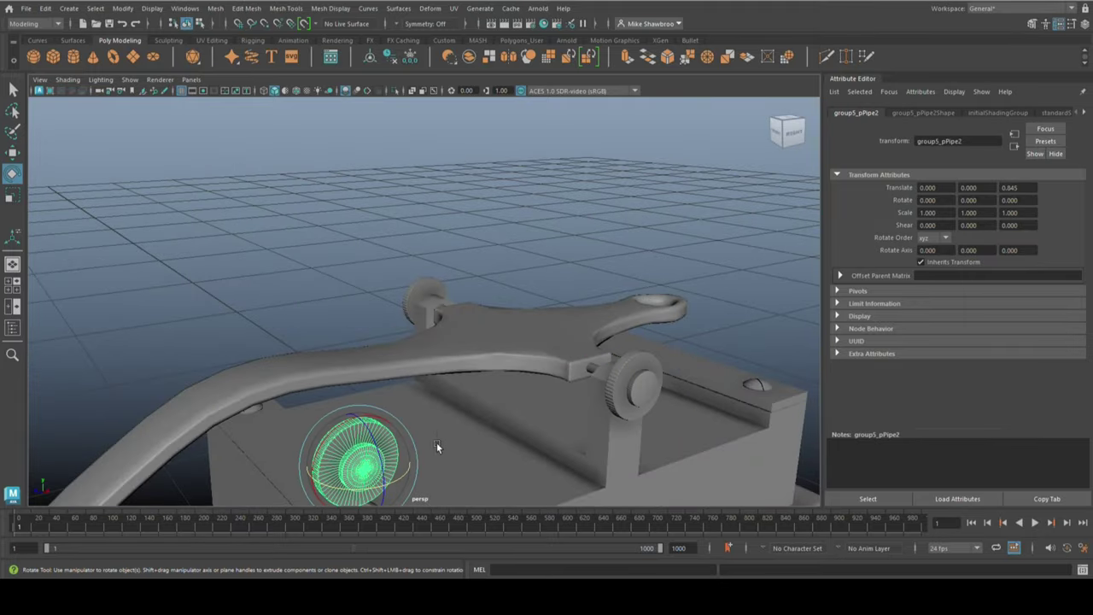
From the side view, select the key arm and the small gear nut on it.
key(space)
key(space)
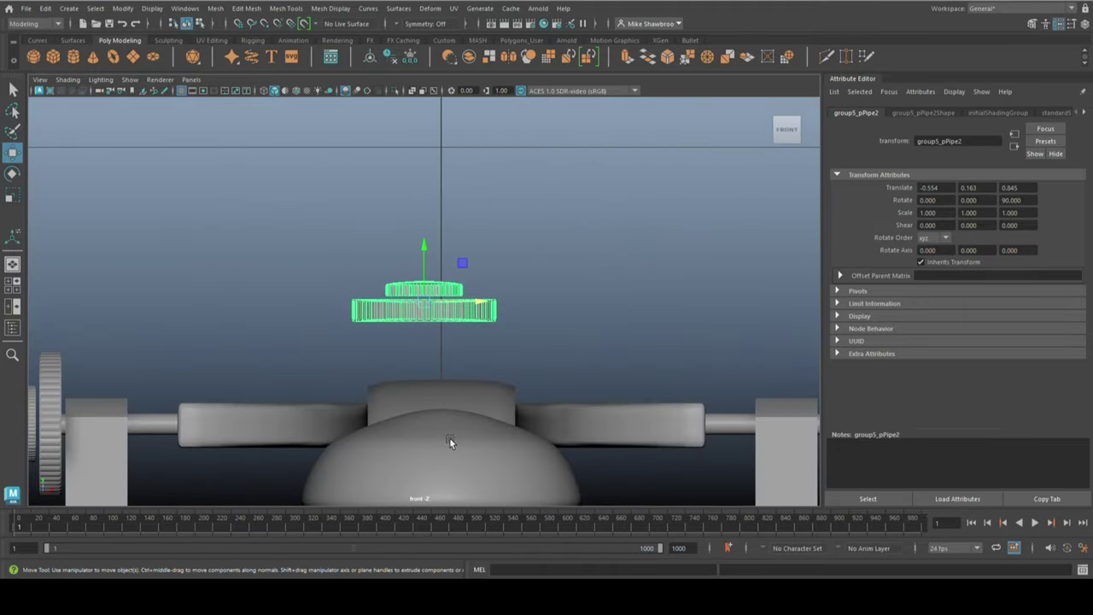
key(w)
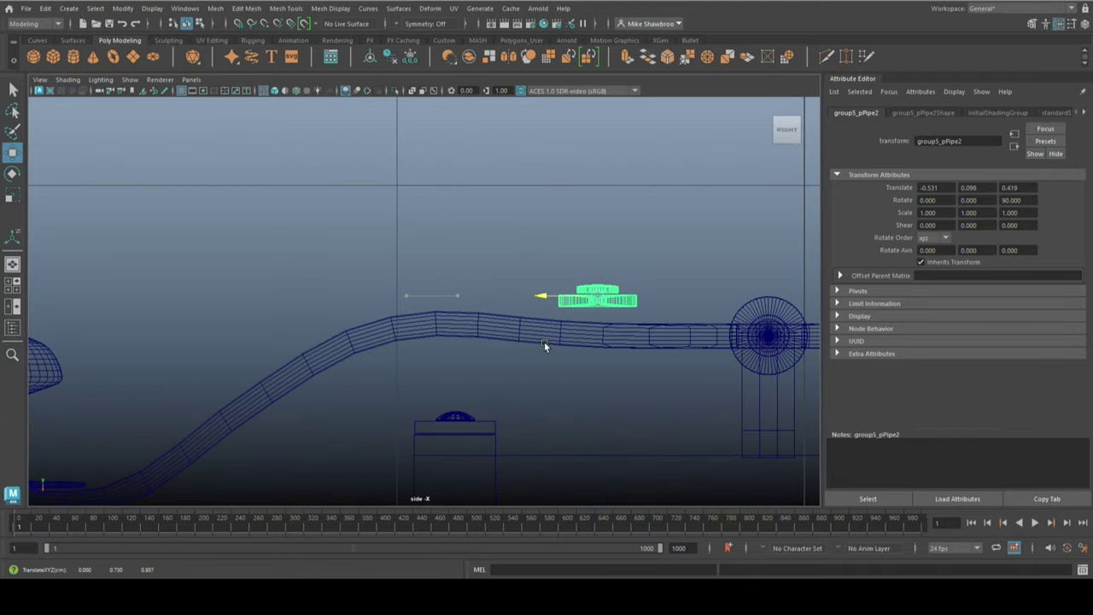
click(558, 334)
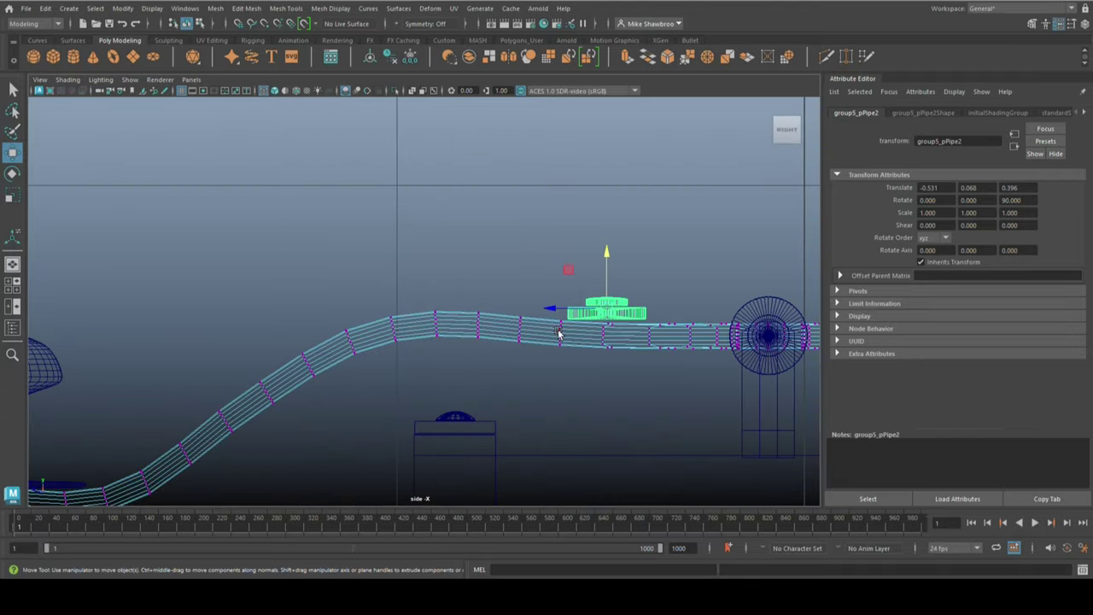
click(626, 318)
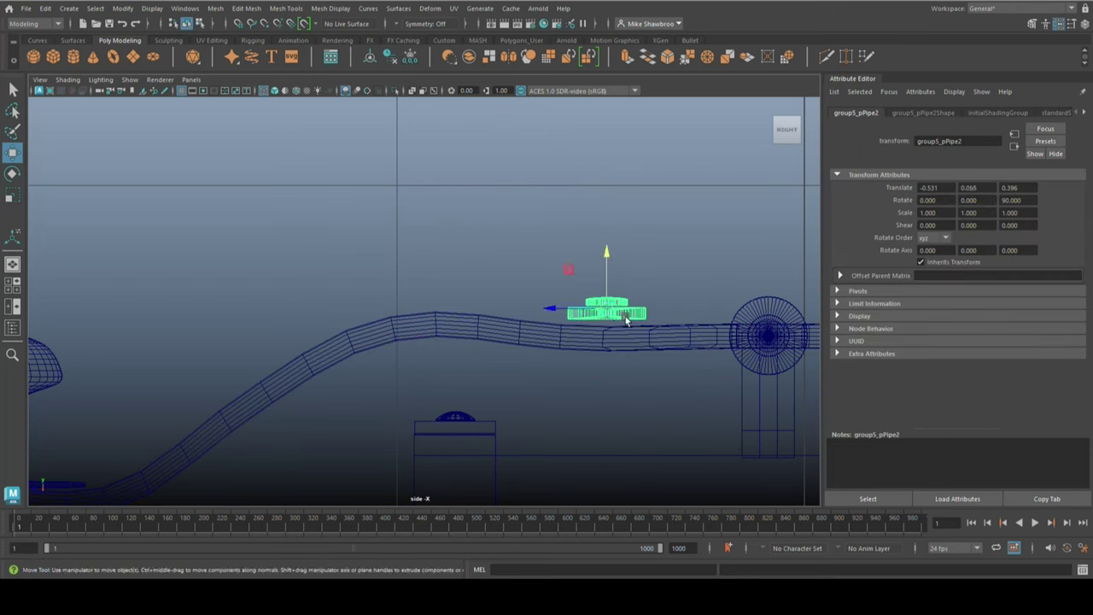
click(69, 8)
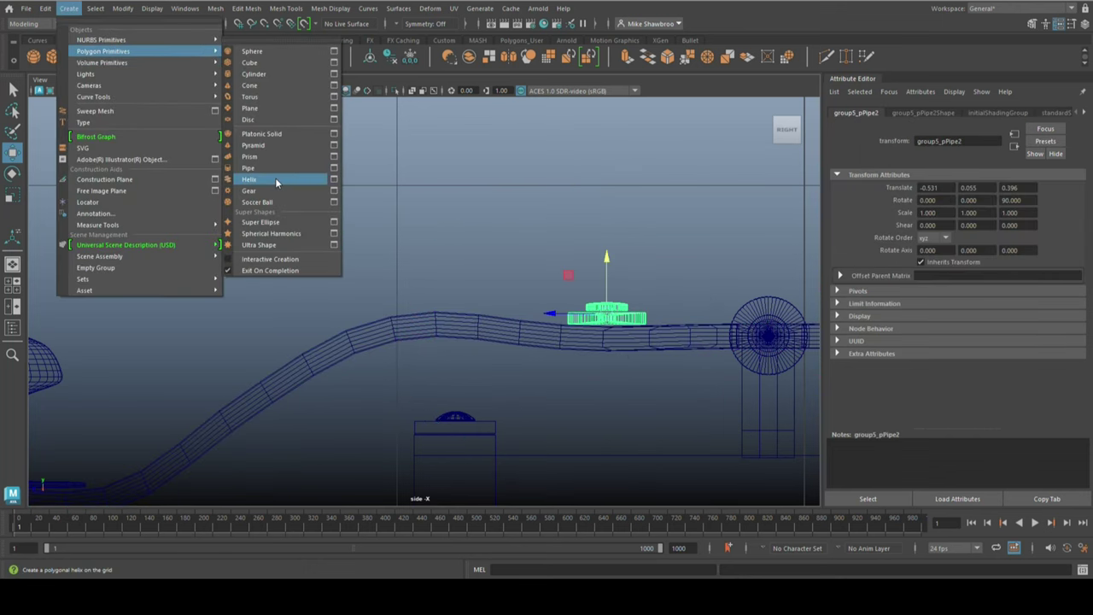
Add a polygon helix with more axis subdivisions, more coils and a thin radius.
click(275, 178)
click(937, 112)
drag(967, 251, 971, 252)
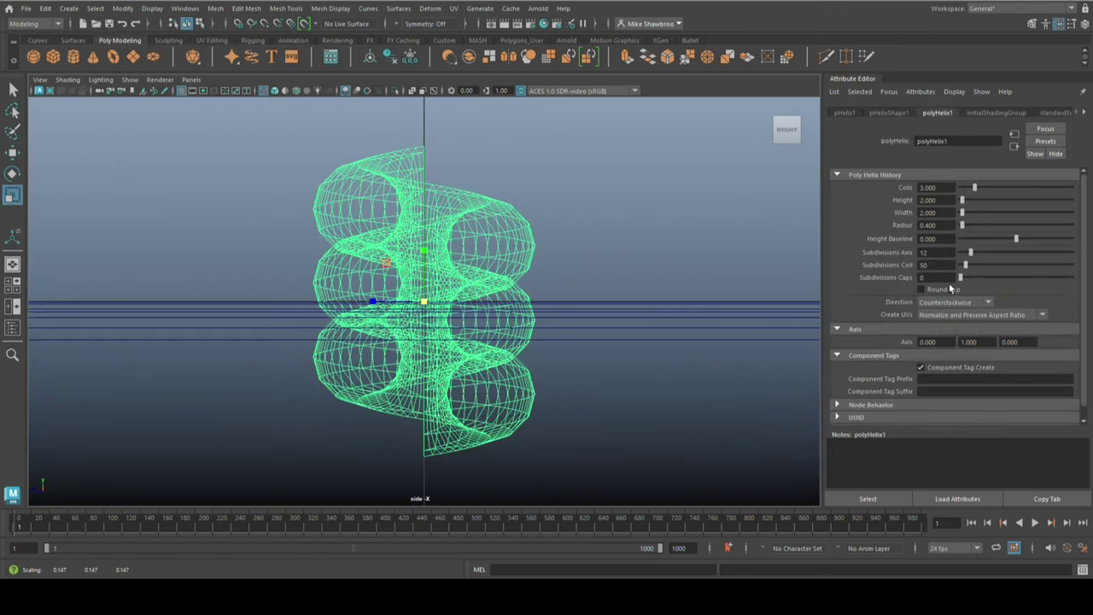
drag(976, 187, 1025, 187)
text(0.020)
key(Return)
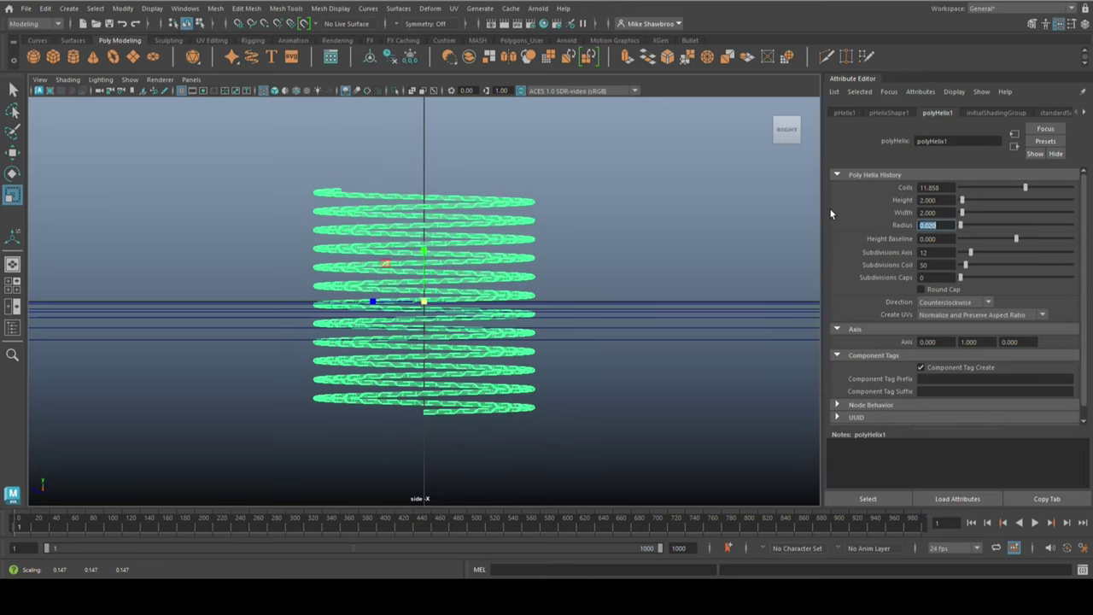
Frame the helix in the side view and taper it with a Flare deformer.
key(space)
key(space)
key(w)
alt+drag(515, 246, 381, 344)
scroll(381, 344, down, 3)
key(space)
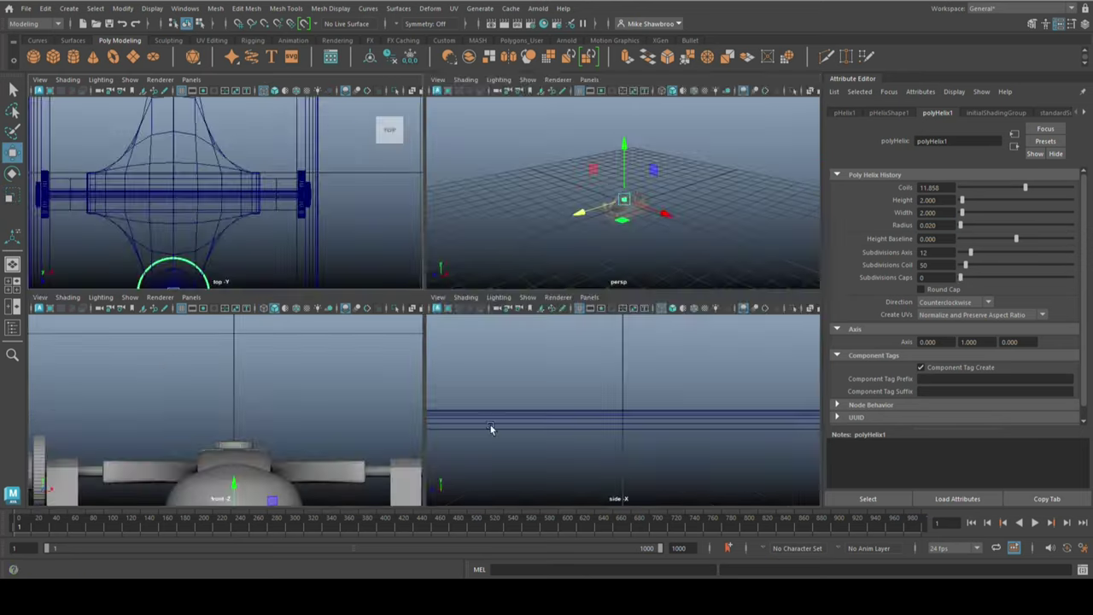
key(space)
scroll(423, 290, down, 3)
click(430, 8)
mouse_move(451, 216)
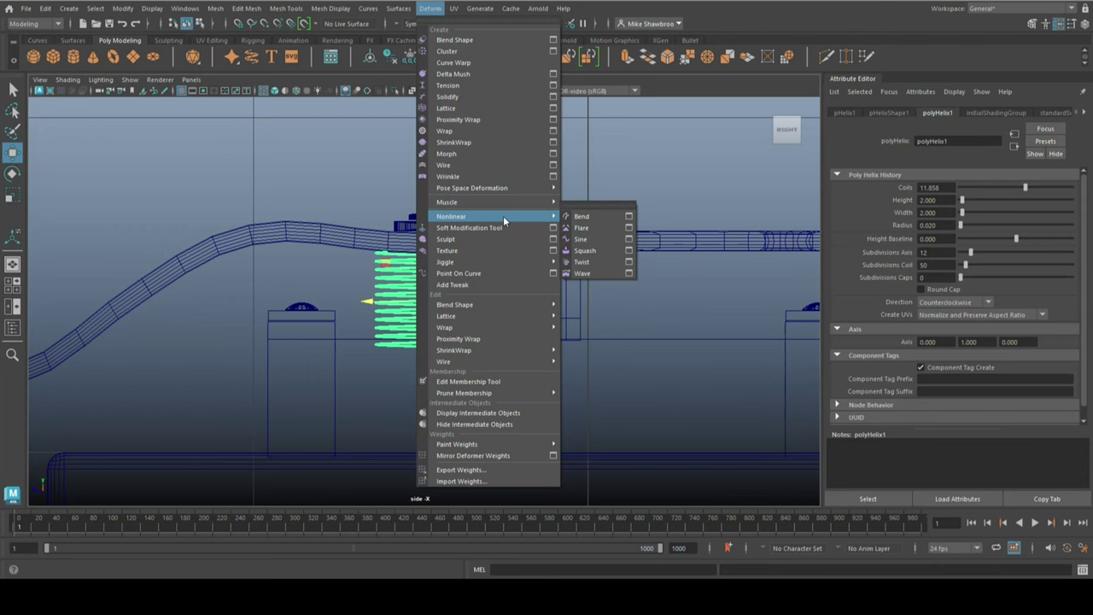
click(600, 234)
drag(972, 188, 967, 227)
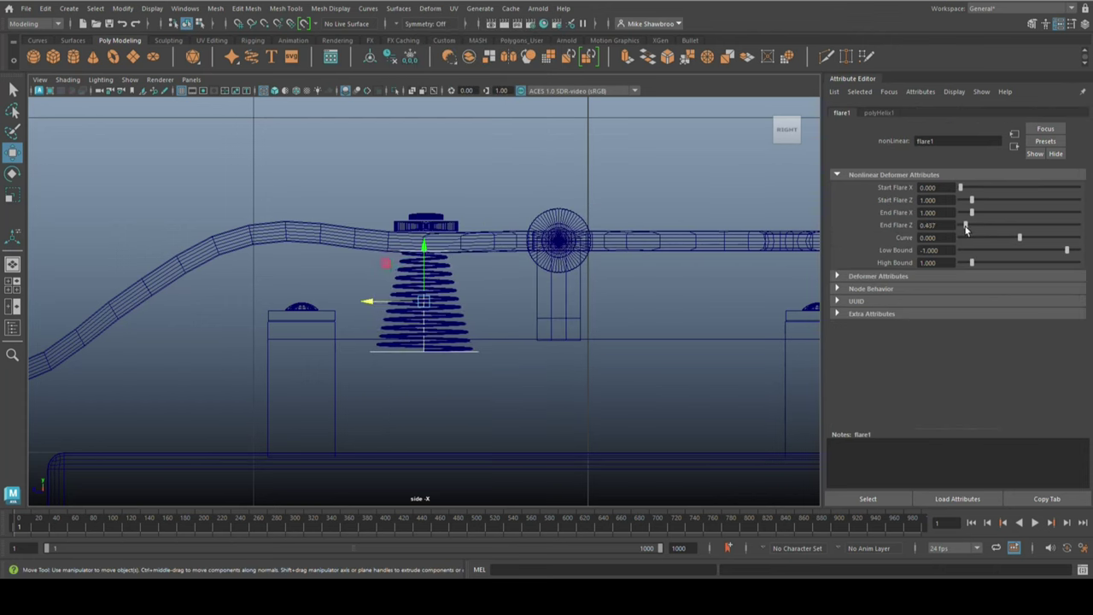
Delete the helix's history and scale it to fit under the arm.
click(446, 329)
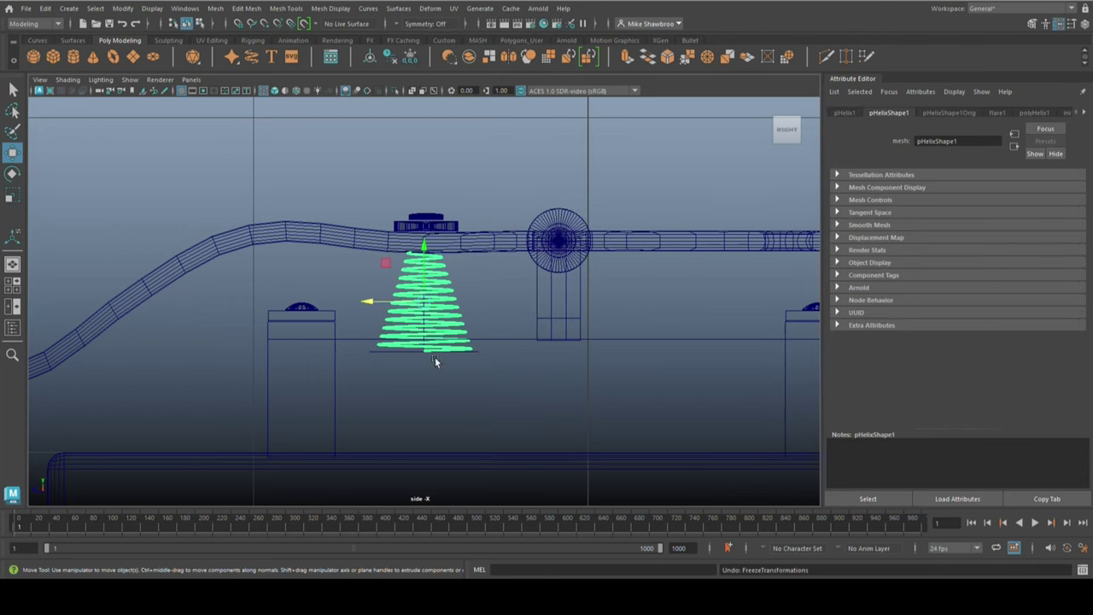
click(45, 7)
click(257, 141)
key(r)
drag(421, 302, 427, 306)
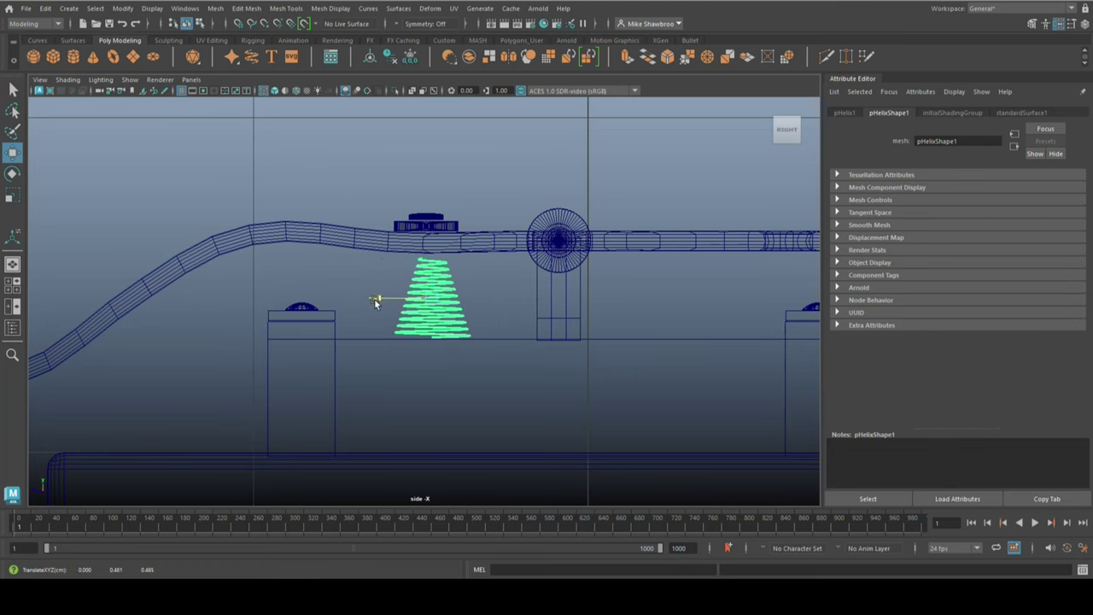
key(w)
key(space)
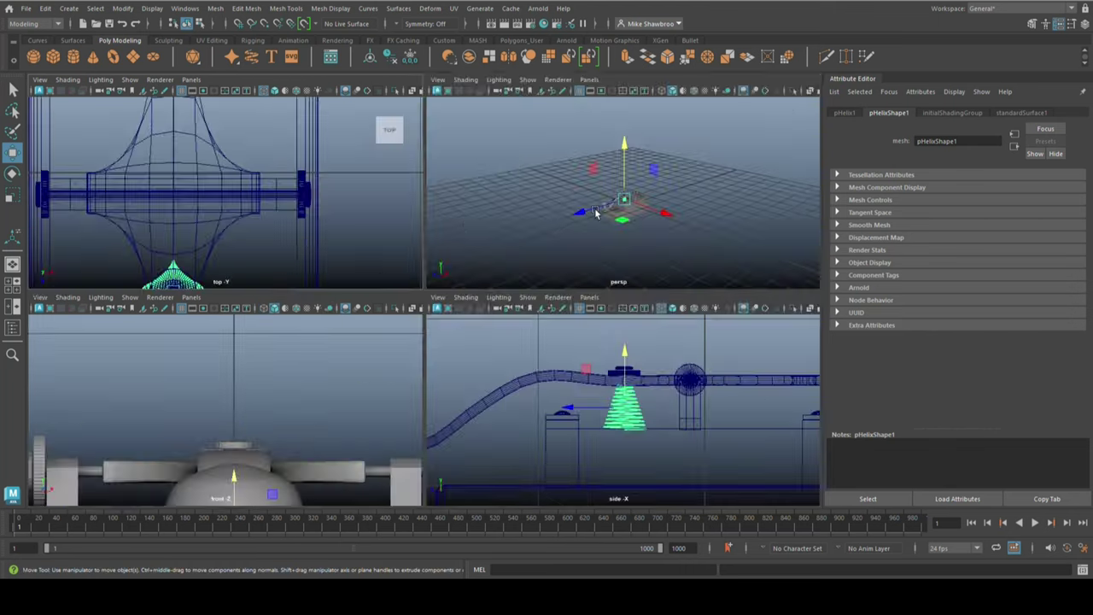
key(space)
alt+drag(624, 387, 311, 249)
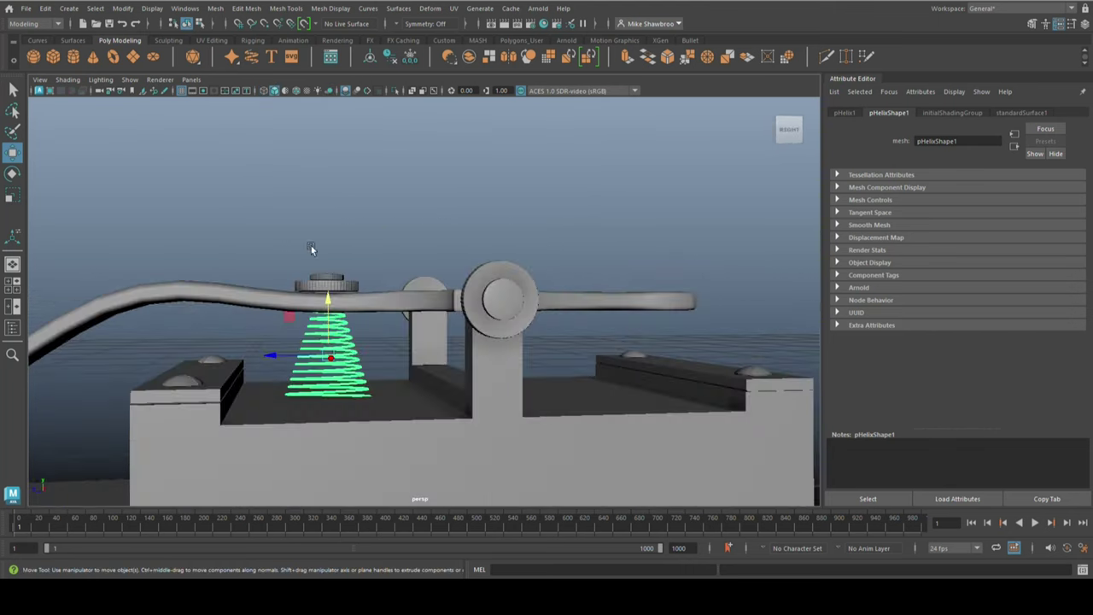
Create a fresh helix with radius 0.01 and 15 coils.
click(68, 7)
click(248, 180)
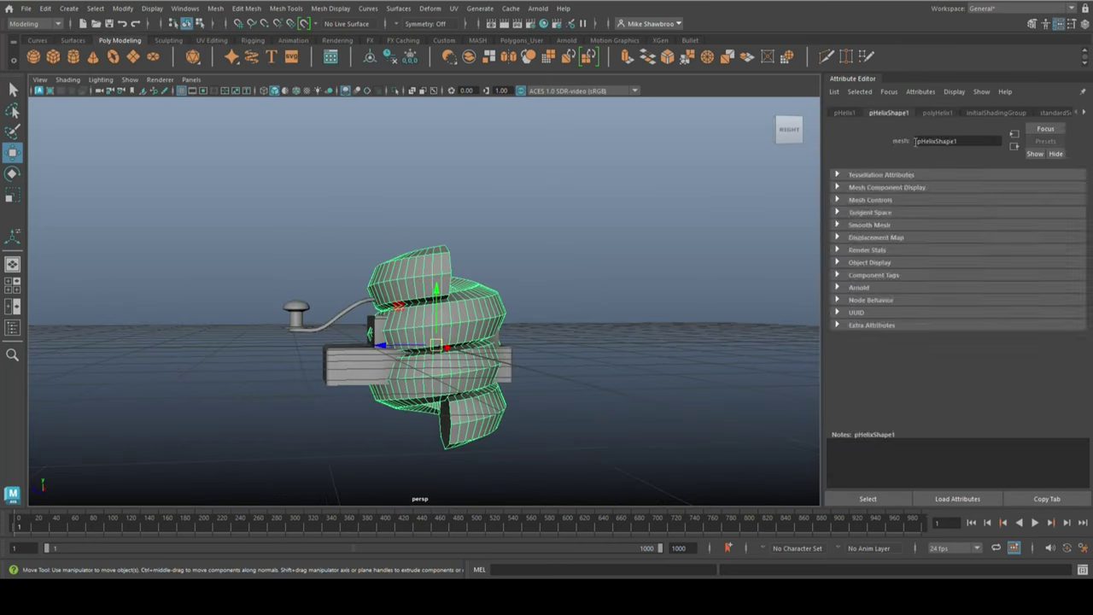
click(928, 187)
text(30)
key(Return)
click(928, 224)
text(0.01)
key(Return)
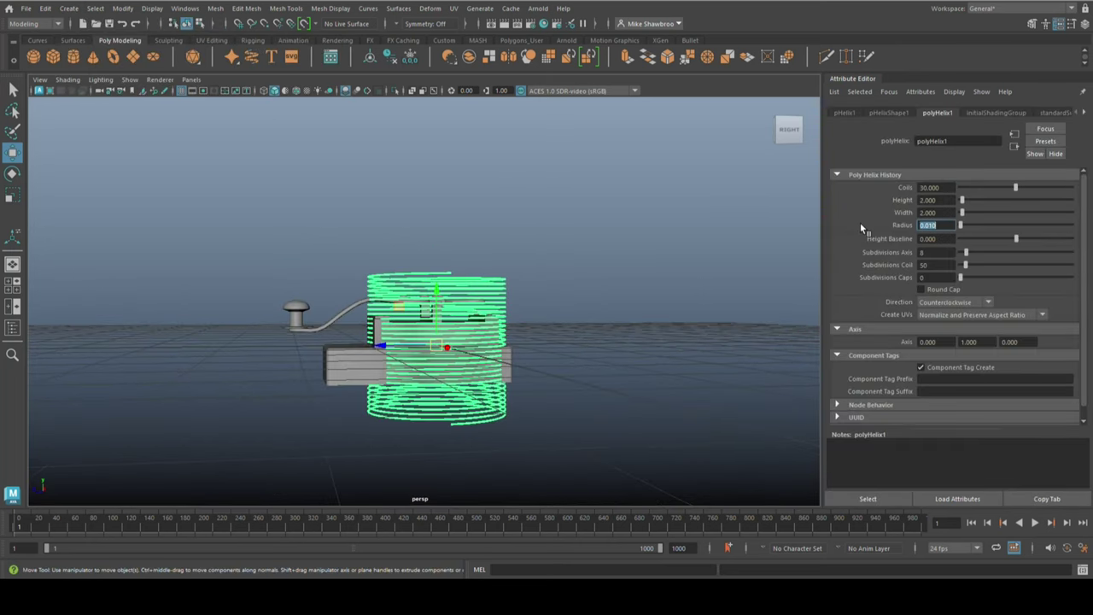
drag(1015, 187, 1042, 187)
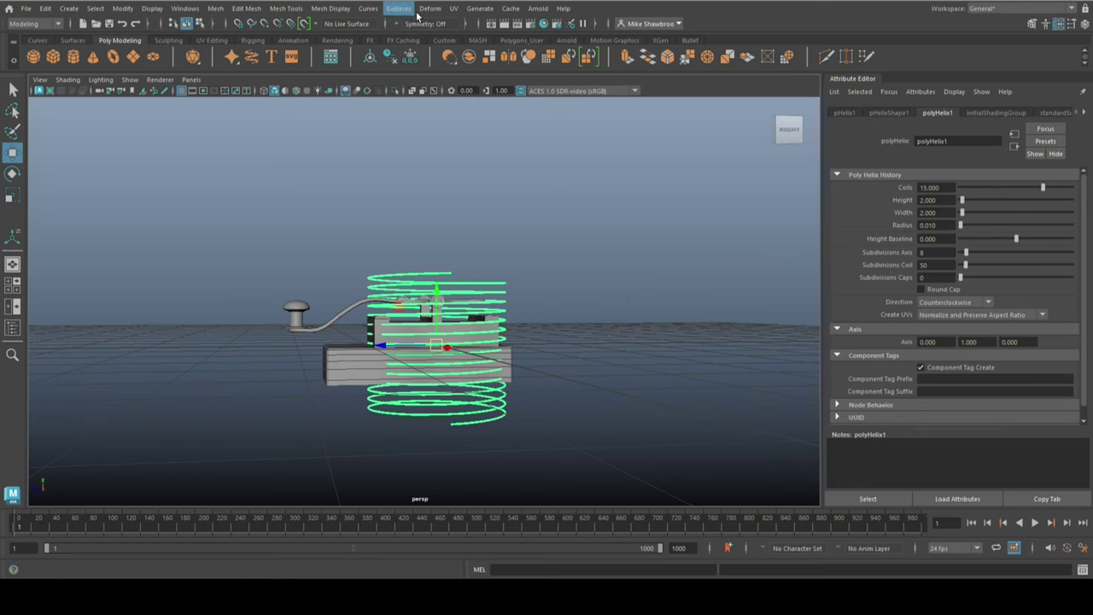
Taper the new helix toward its top with a Flare deformer.
click(429, 7)
click(601, 229)
drag(976, 213, 965, 212)
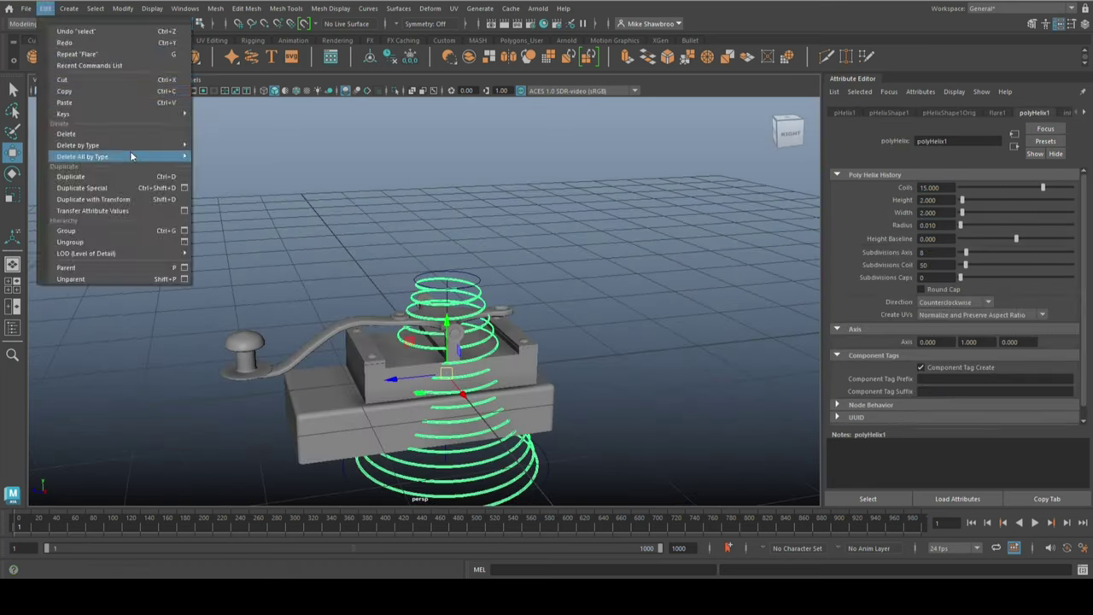
key(ctrl+h)
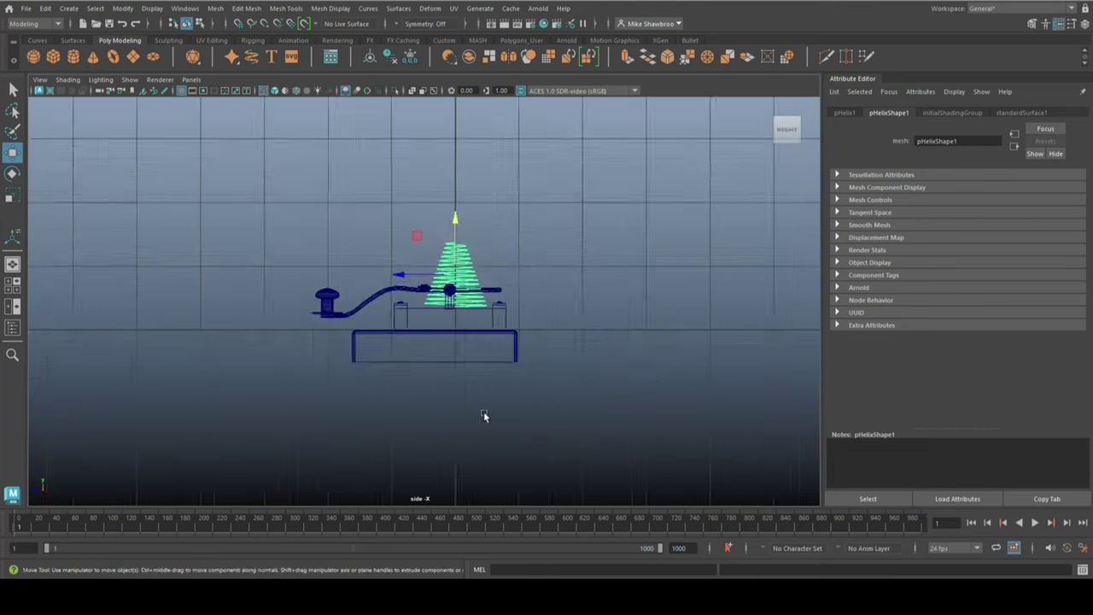
Scale the spring to fit the model, adjust its pivot, and add a new cylinder.
key(r)
middle_drag(483, 415, 507, 345)
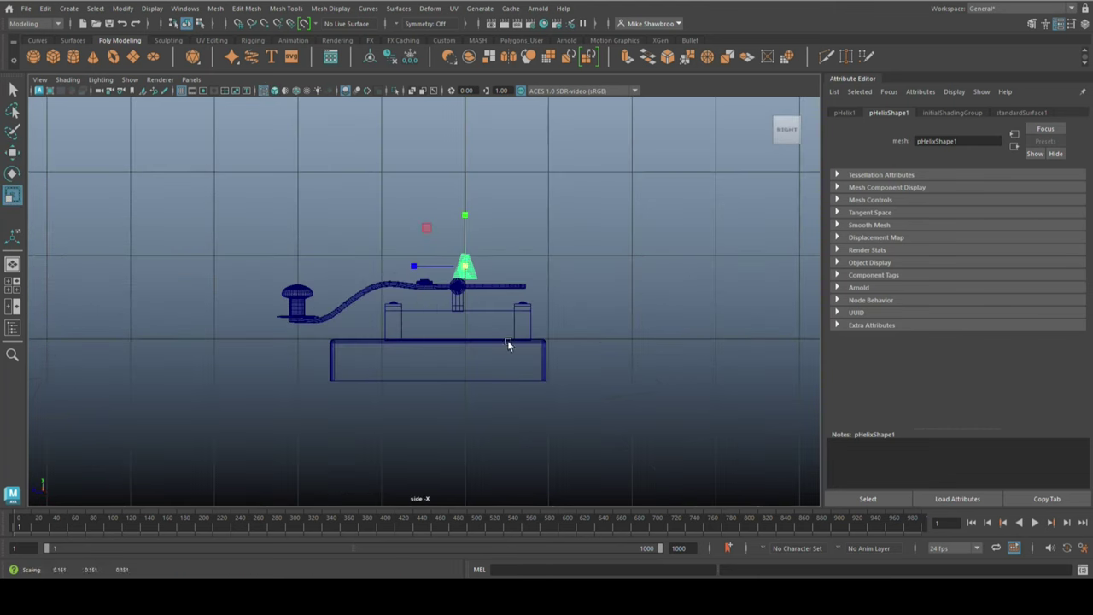
key(f)
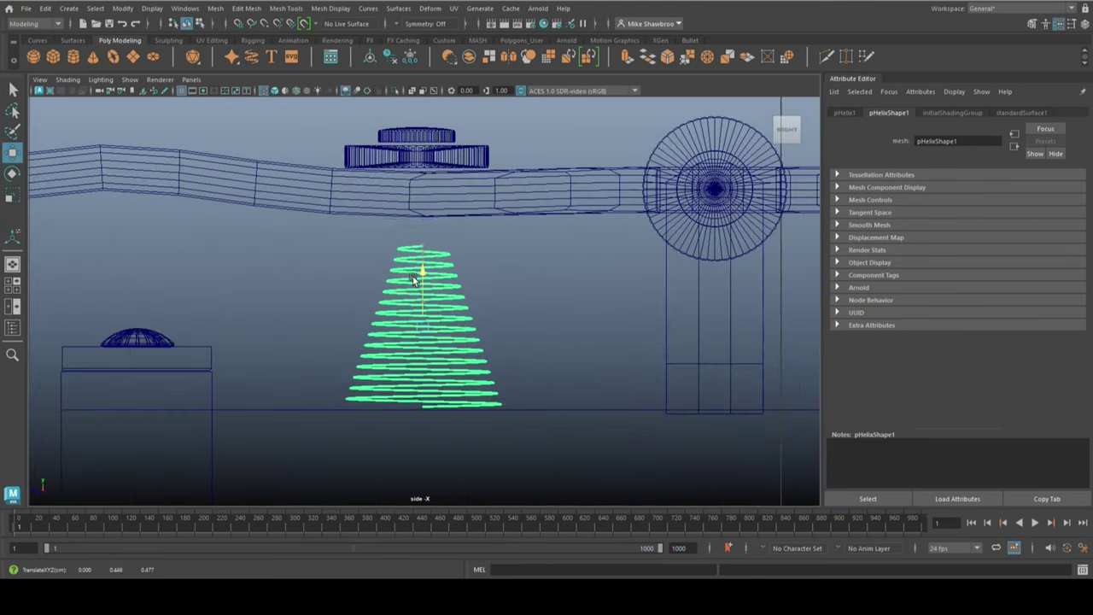
key(d)
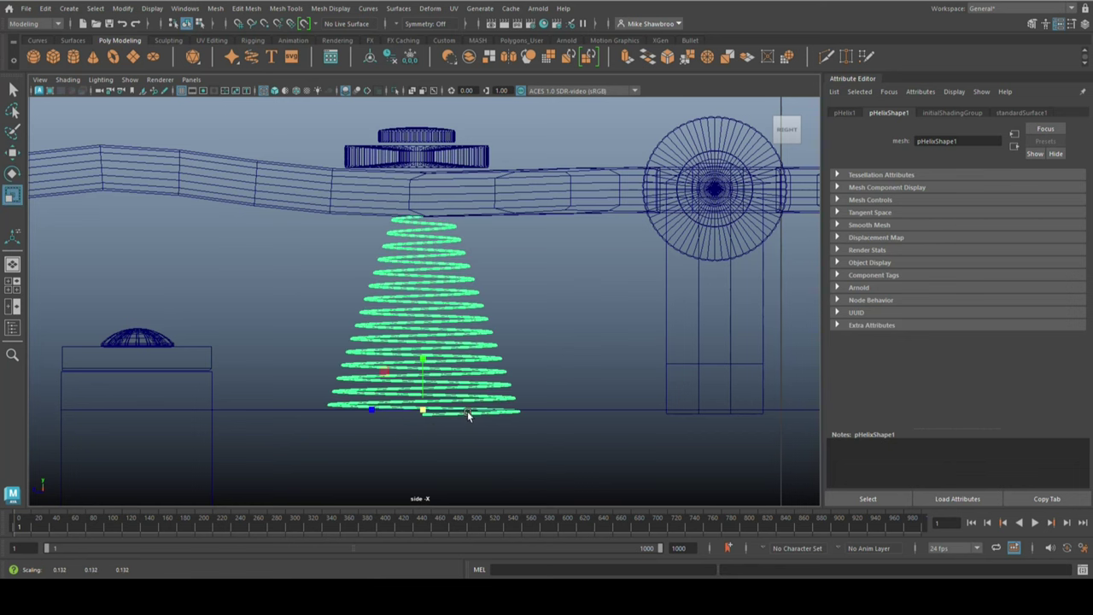
click(73, 56)
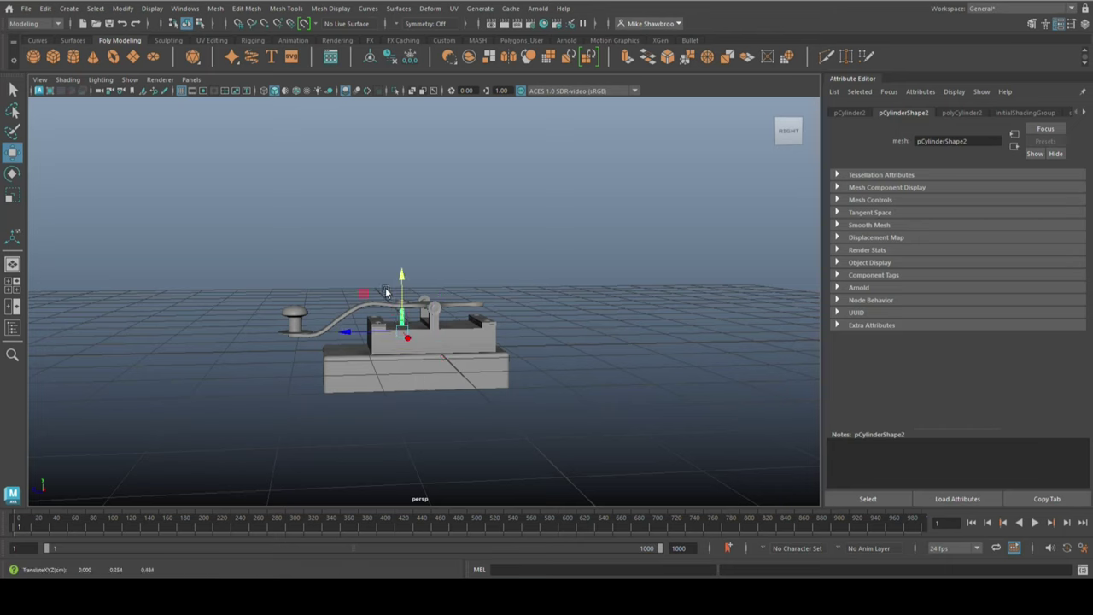
Separate the small end cap at the arm's end into its own piece with Mesh > Separate.
key(space)
key(space)
scroll(457, 235, up, 3)
key(Delete)
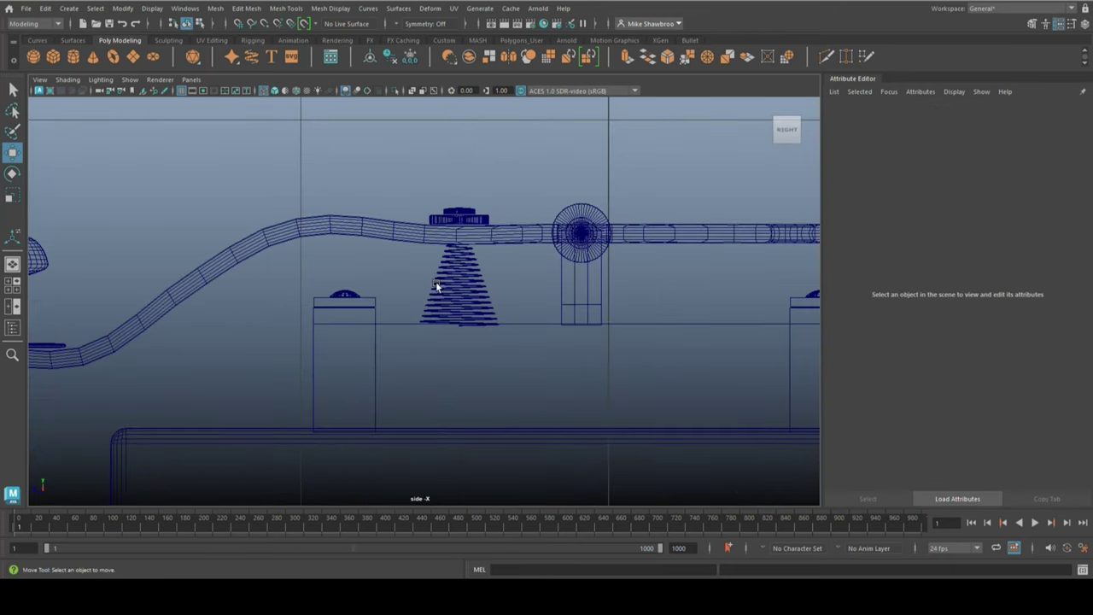
click(456, 222)
key(f)
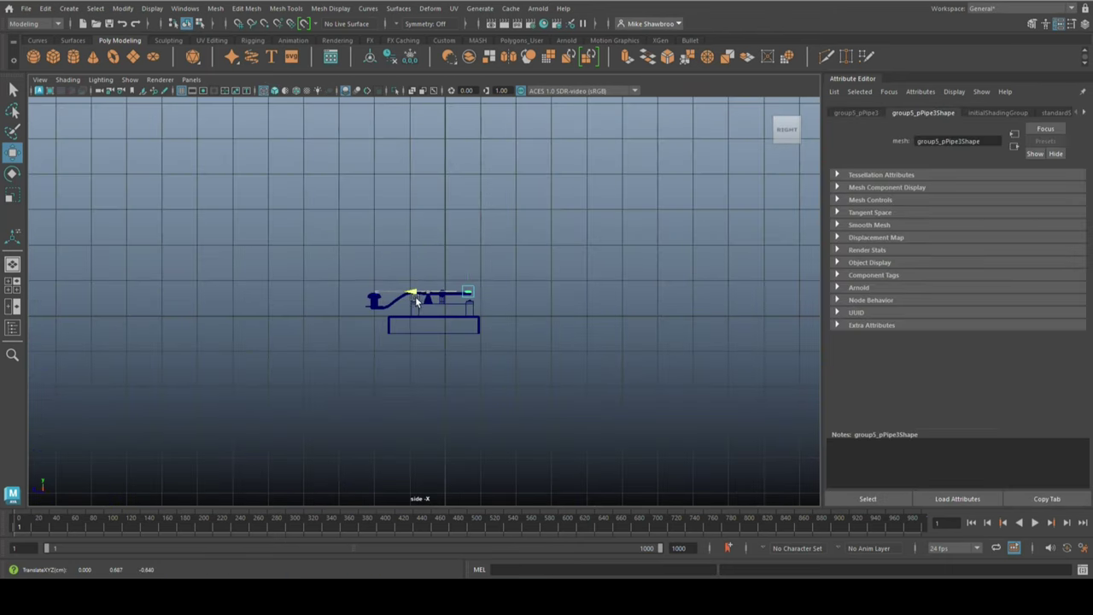
scroll(415, 297, up, 3)
scroll(540, 377, up, 2)
drag(367, 301, 384, 304)
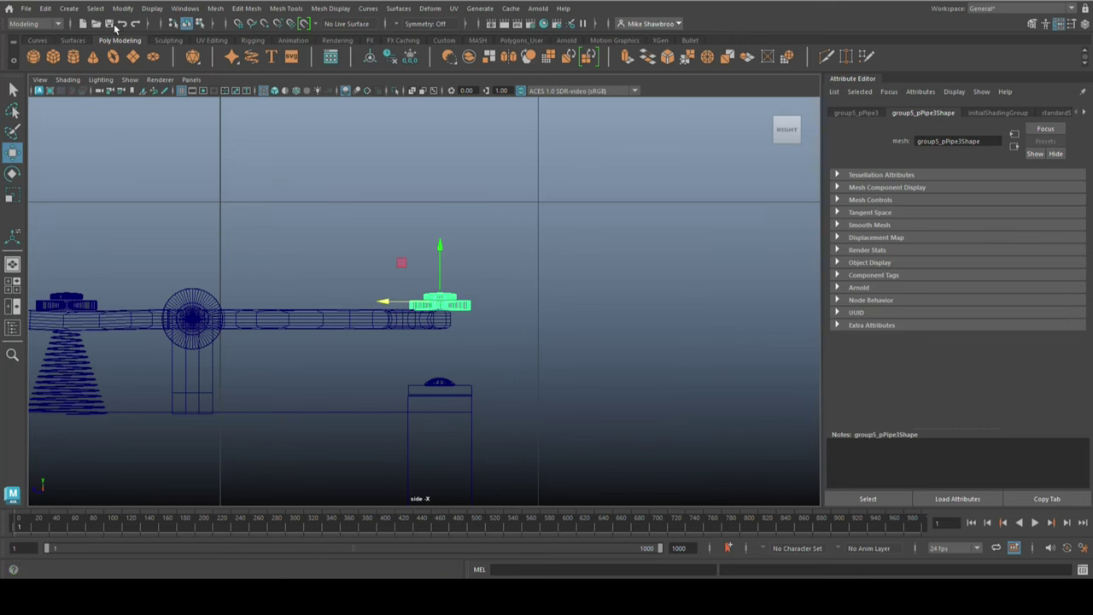
click(215, 8)
click(243, 66)
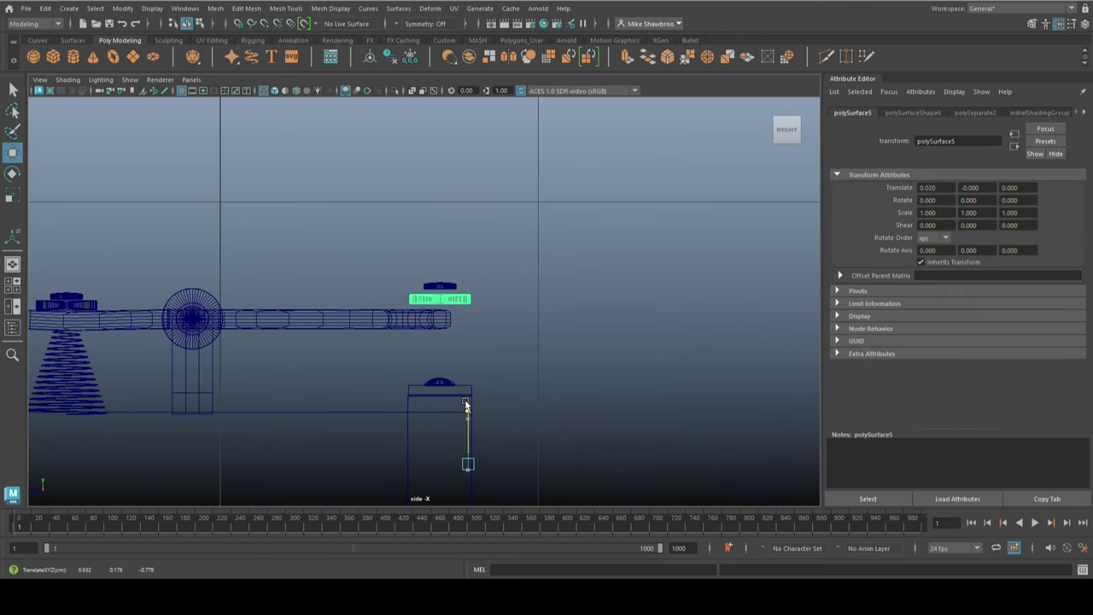
Scale the cylinder into a tall thin rod and raise it beneath the arm's end.
scroll(466, 407, down, 5)
key(r)
middle_drag(561, 378, 311, 347)
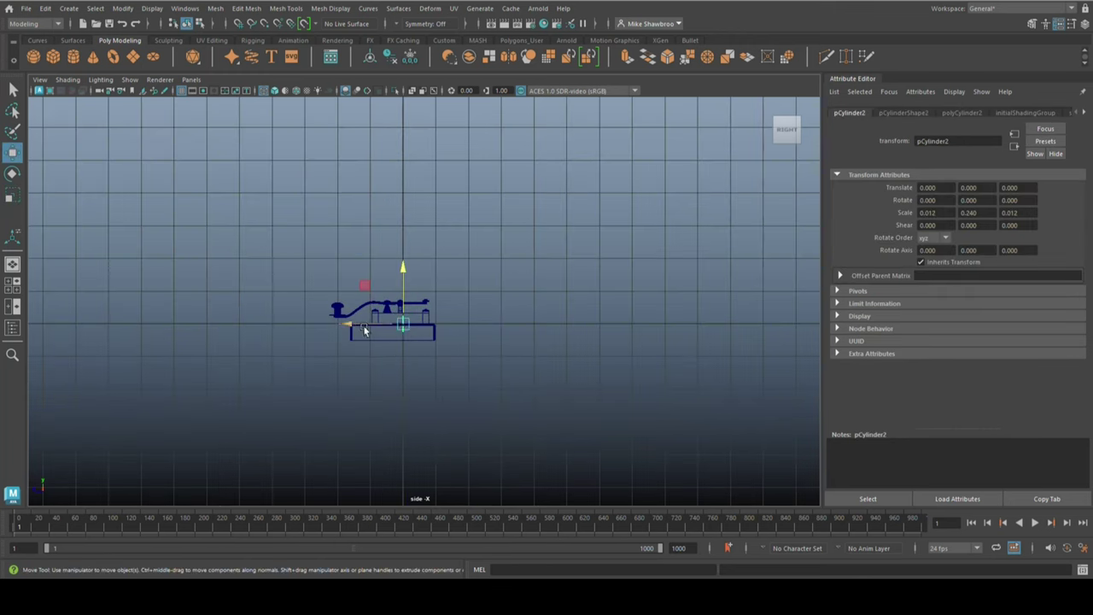
scroll(365, 342, up, 5)
drag(376, 319, 376, 305)
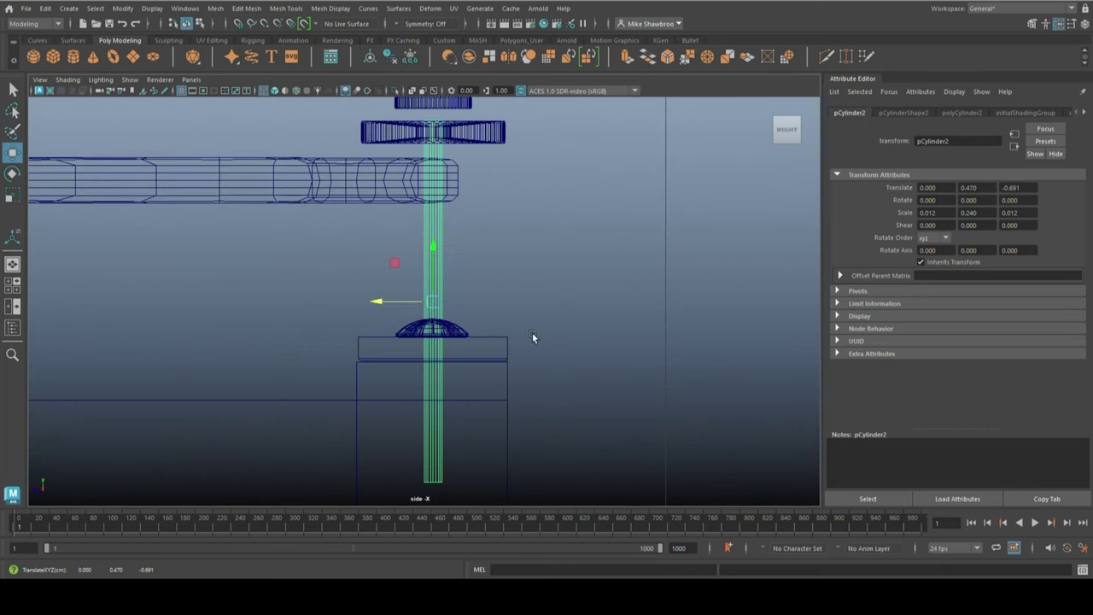
key(r)
middle_drag(453, 371, 413, 360)
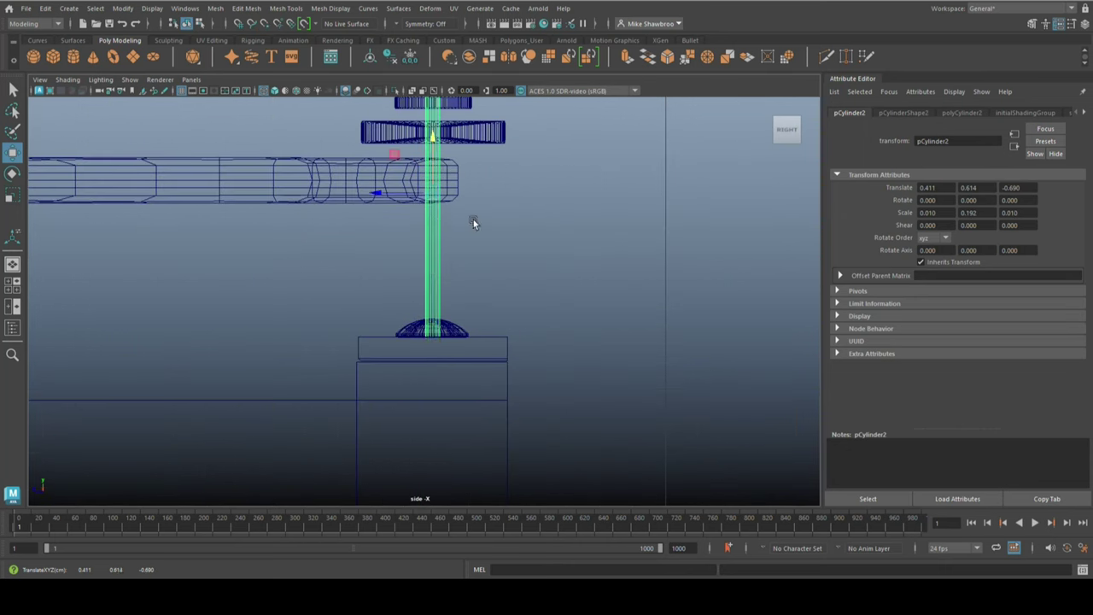
scroll(473, 223, down, 2)
right_drag(477, 152, 431, 133)
Orbit the perspective view to check the new post, then select the key arm.
key(space)
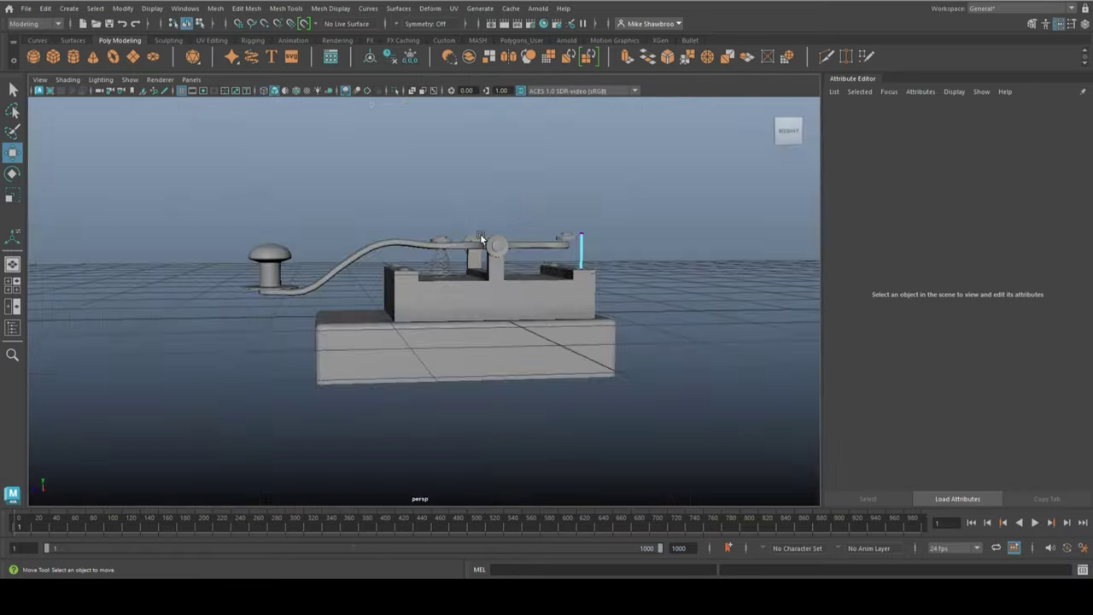
alt+drag(480, 233, 390, 208)
click(293, 274)
key(space)
key(space)
scroll(361, 221, up, 3)
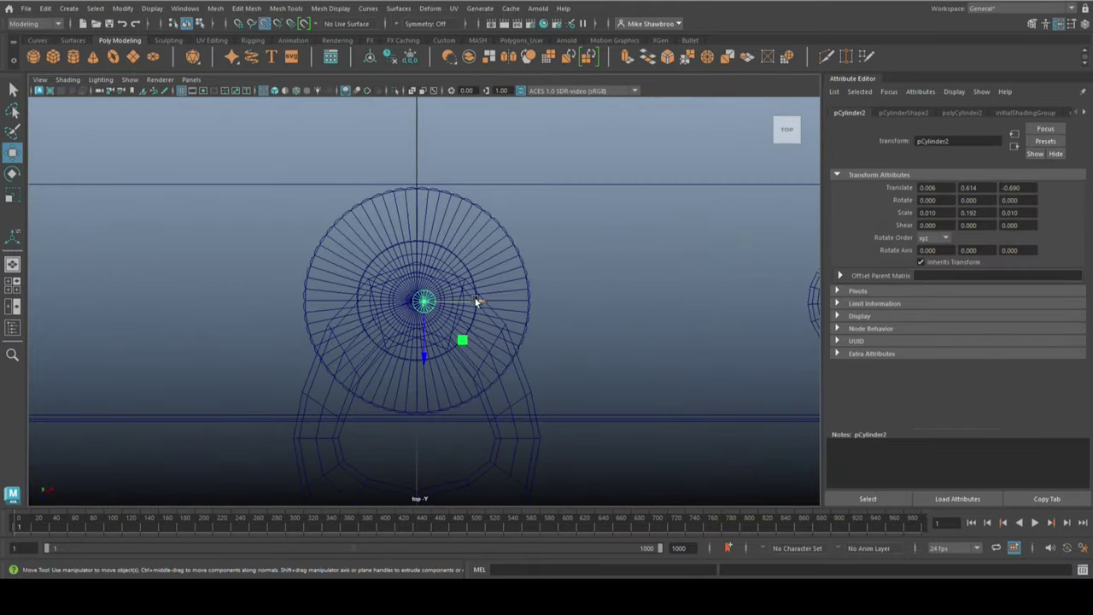
key(space)
key(space)
mouse_move(385, 280)
alt+mouse_down()
mouse_move(441, 380)
mouse_move(496, 203)
mouse_move(225, 216)
alt+mouse_up()
click(495, 203)
Narrow the middle of the key arm by scaling an edge loop, then view it smoothed.
key(F9)
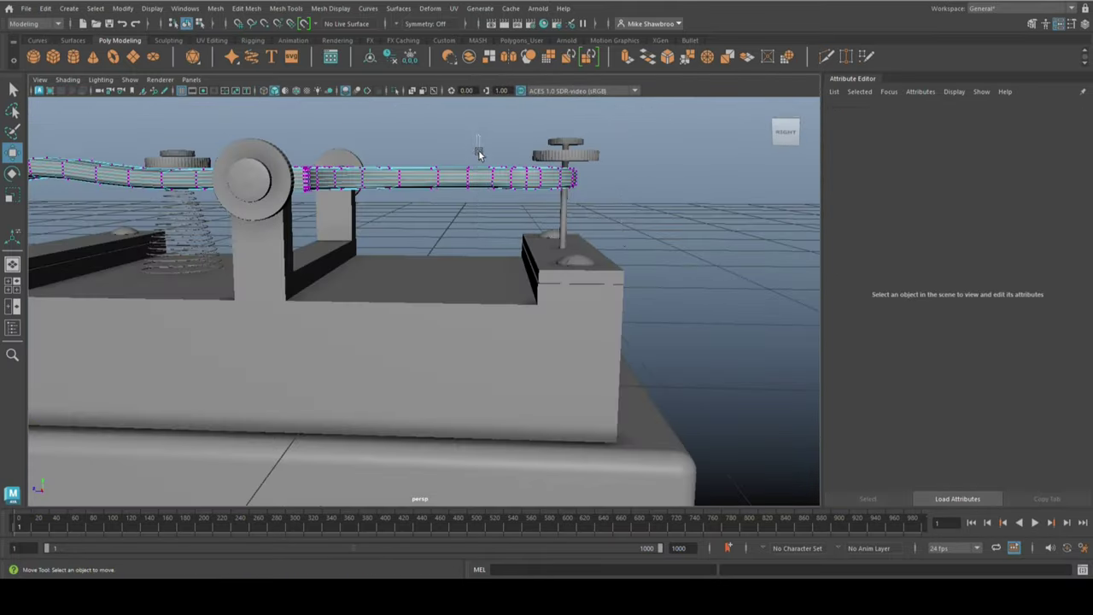
key(space)
key(space)
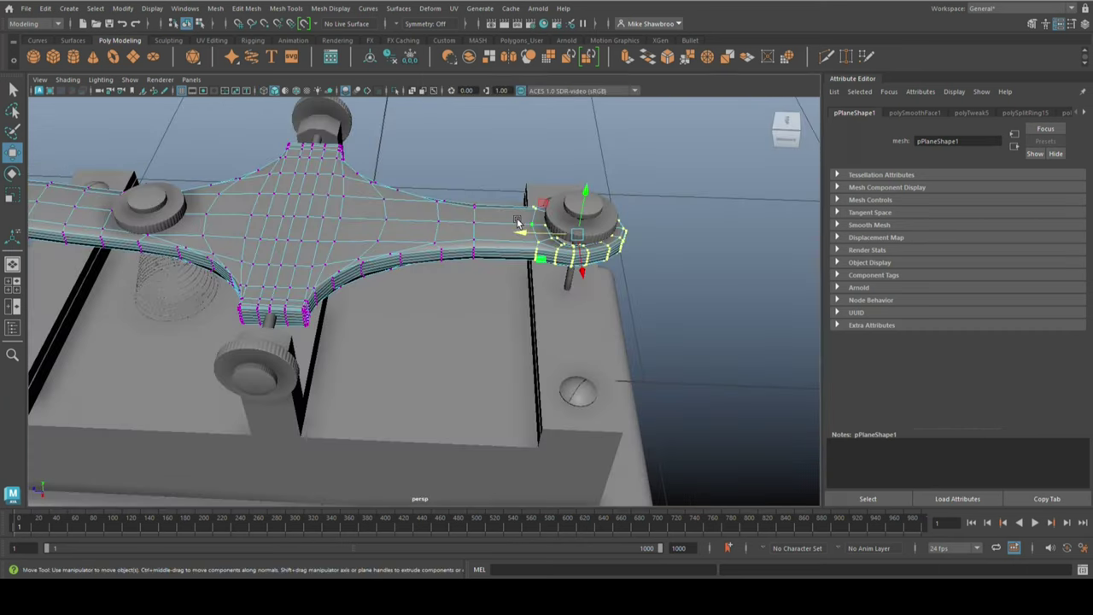
double_click(474, 237)
middle_drag(453, 319, 491, 333)
mouse_move(492, 333)
alt+mouse_down()
mouse_move(532, 299)
mouse_move(500, 215)
mouse_move(593, 261)
mouse_move(549, 191)
mouse_move(642, 273)
alt+mouse_up()
key(F8)
Select the base and pick its top edge for editing.
click(598, 222)
mouse_move(603, 173)
alt+mouse_down()
mouse_move(596, 324)
mouse_move(464, 220)
alt+mouse_up()
click(605, 240)
mouse_move(518, 396)
alt+mouse_down()
mouse_move(537, 390)
mouse_move(380, 376)
alt+mouse_up()
click(380, 376)
right_drag(380, 375, 380, 256)
click(444, 358)
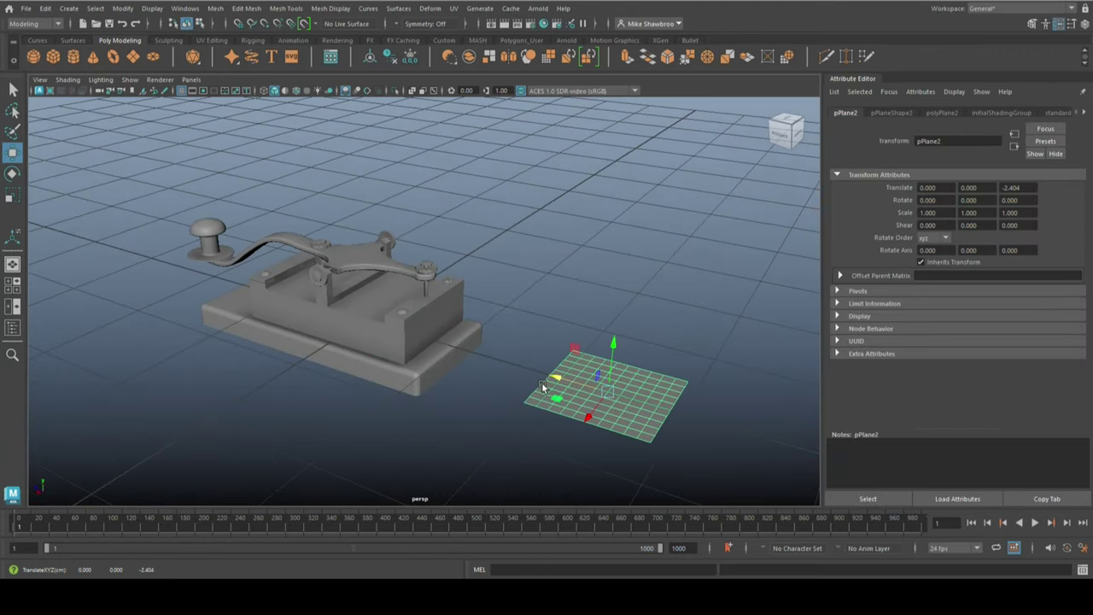
Frame the existing pin, then select the pin under the lever's front bend.
alt+drag(573, 330, 459, 351)
click(459, 348)
key(f)
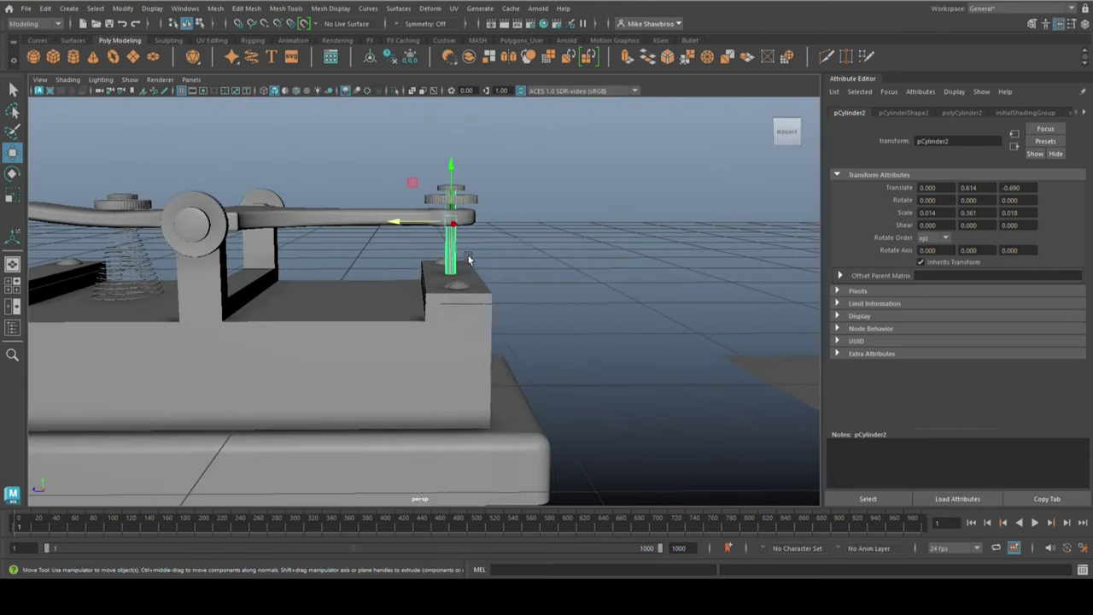
scroll(353, 334, down, 3)
click(591, 249)
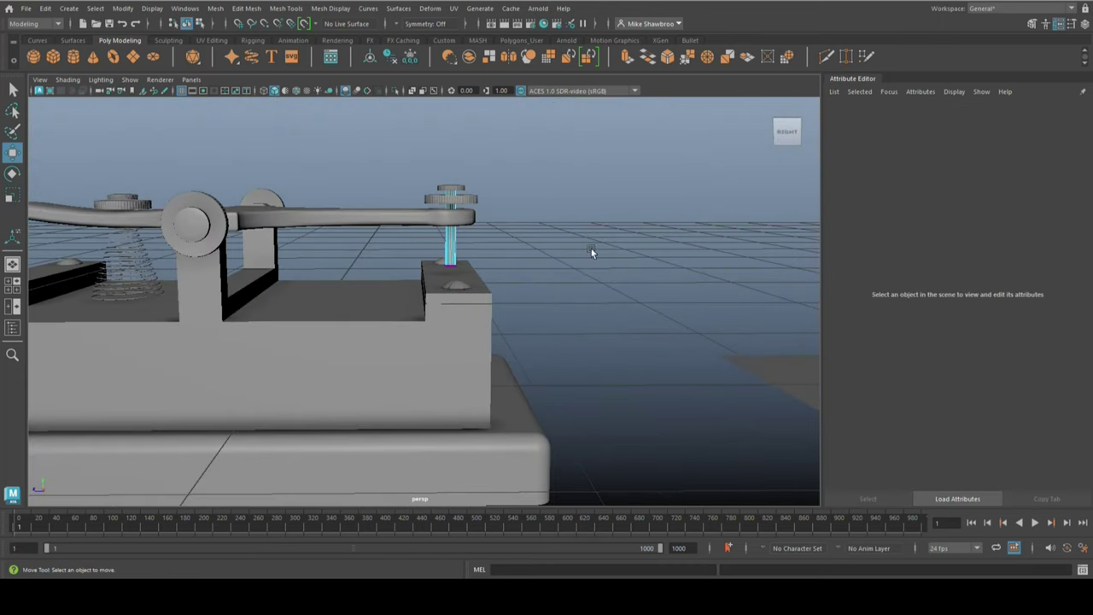
mouse_move(591, 249)
alt+mouse_down()
mouse_move(652, 361)
mouse_move(616, 259)
alt+mouse_up()
click(617, 258)
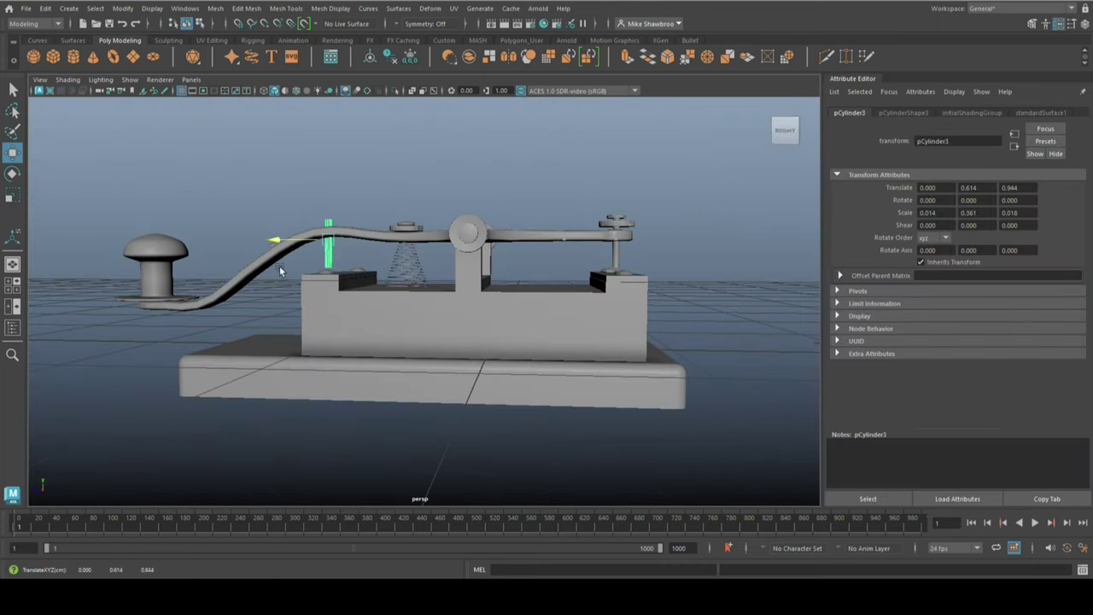
Duplicate the front pin and lower the copy beneath the lever.
key(space)
key(space)
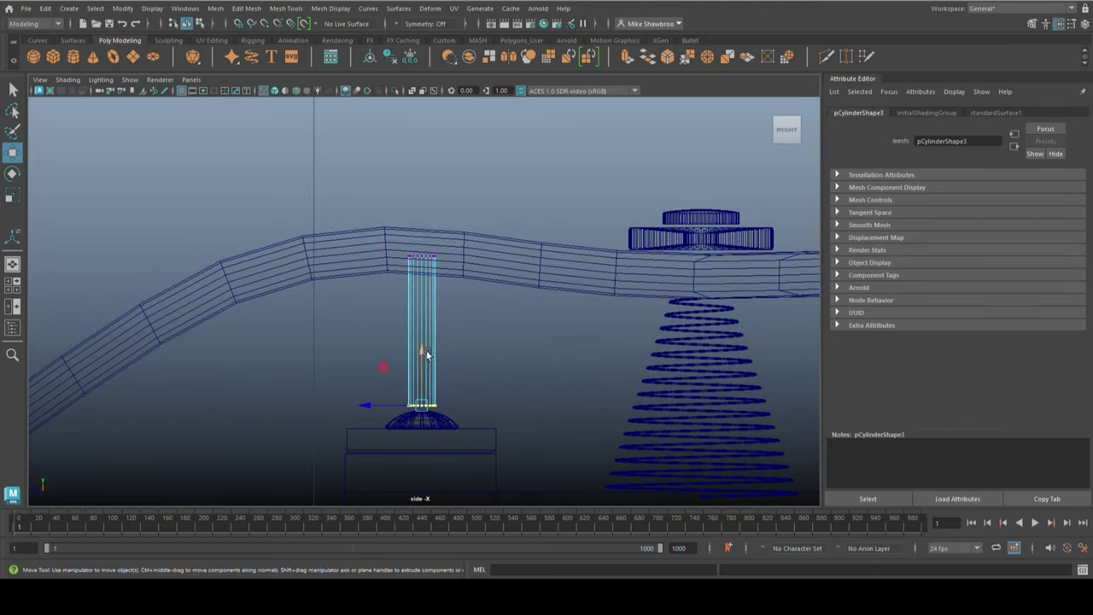
key(ctrl+d)
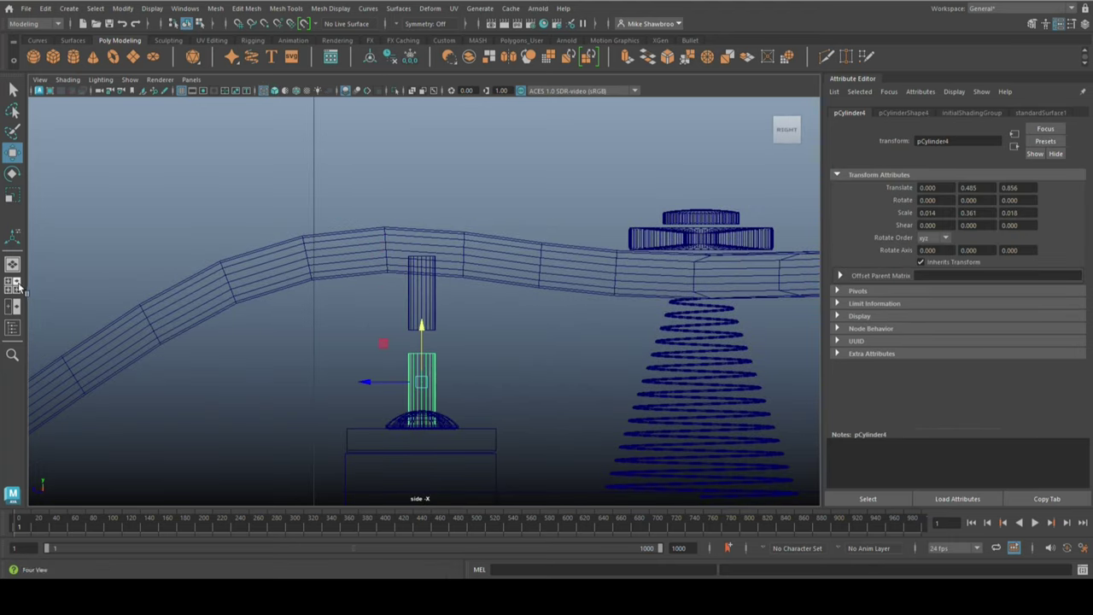
click(12, 264)
alt+drag(425, 361, 353, 313)
drag(323, 195, 323, 199)
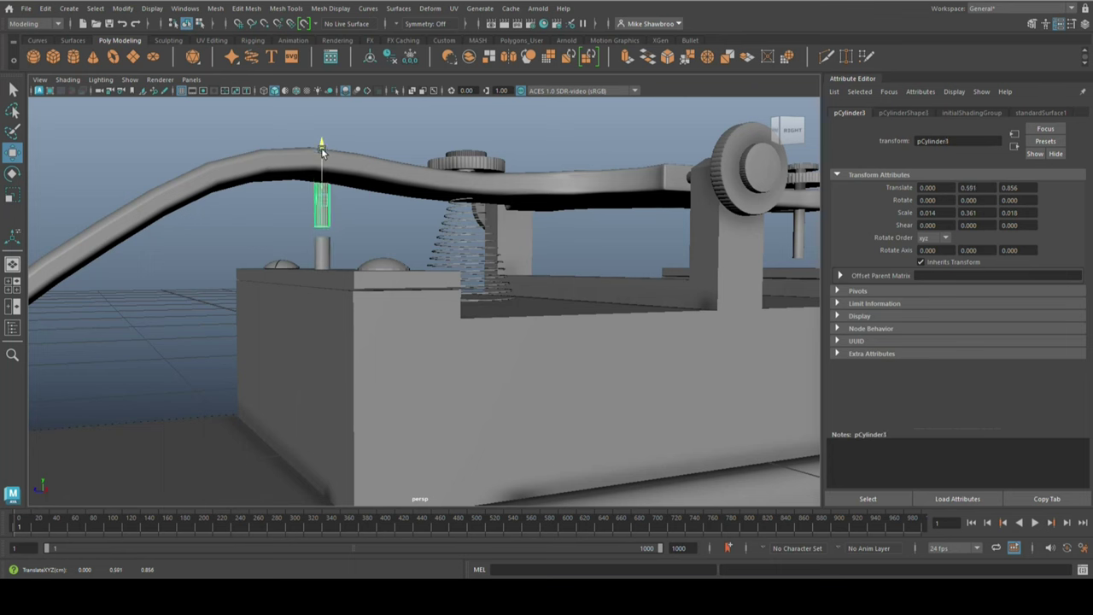
click(321, 129)
alt+drag(421, 162, 441, 369)
Rotate a small dome screw copy 90° onto the base's side, then duplicate it.
click(380, 301)
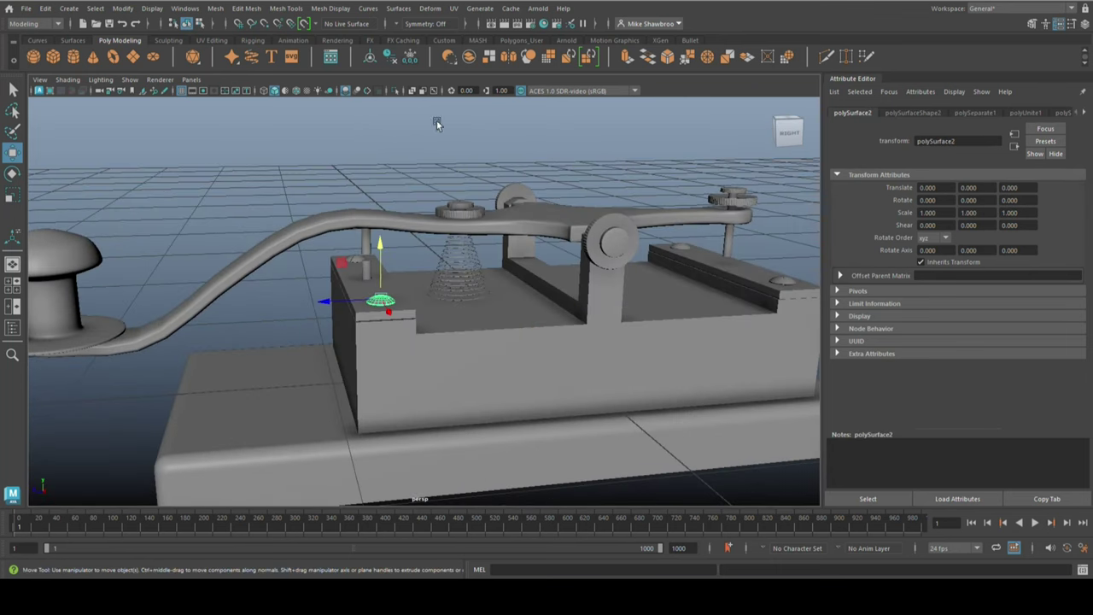
key(e)
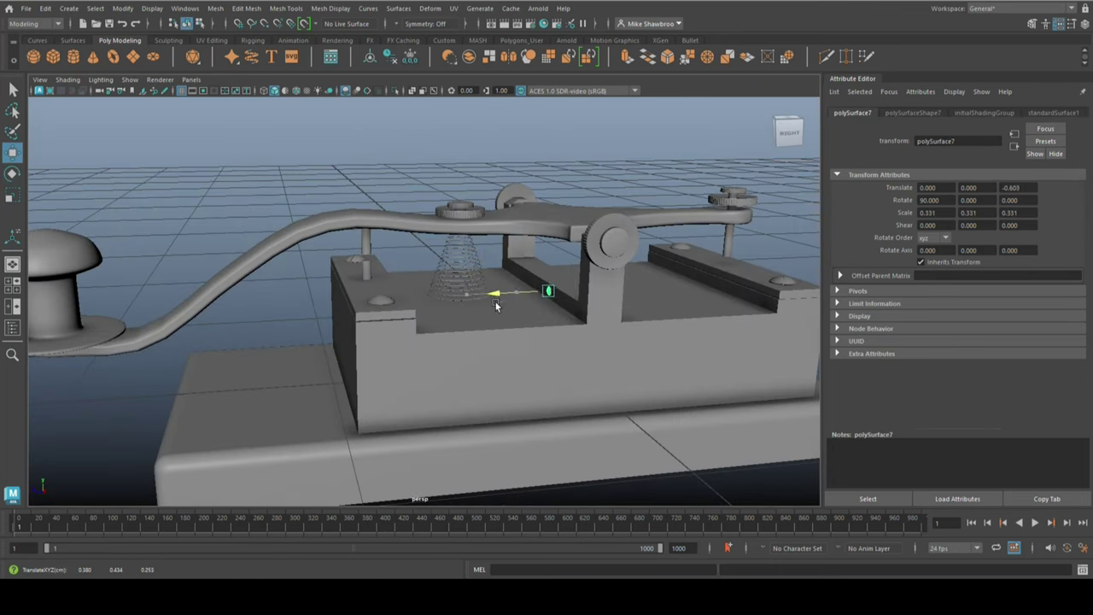
scroll(501, 388, up, 5)
mouse_move(426, 257)
alt+mouse_down()
mouse_move(602, 330)
mouse_move(445, 321)
alt+mouse_up()
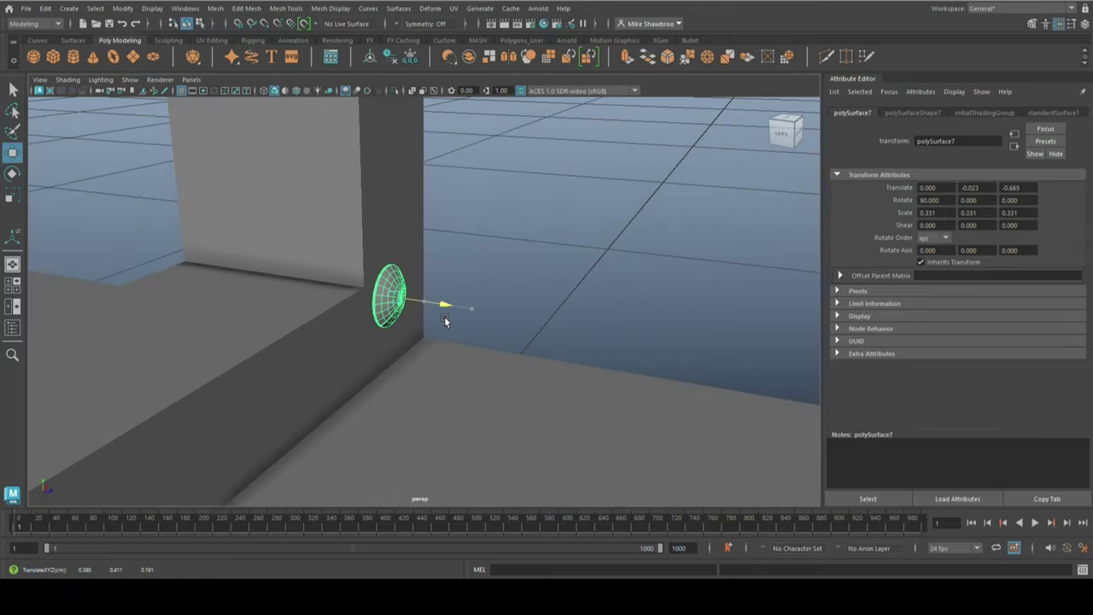
scroll(388, 379, down, 5)
mouse_move(331, 340)
mouse_down()
mouse_move(387, 378)
mouse_move(447, 354)
mouse_move(384, 340)
mouse_move(376, 379)
mouse_up()
scroll(293, 266, up, 3)
key(ctrl+d)
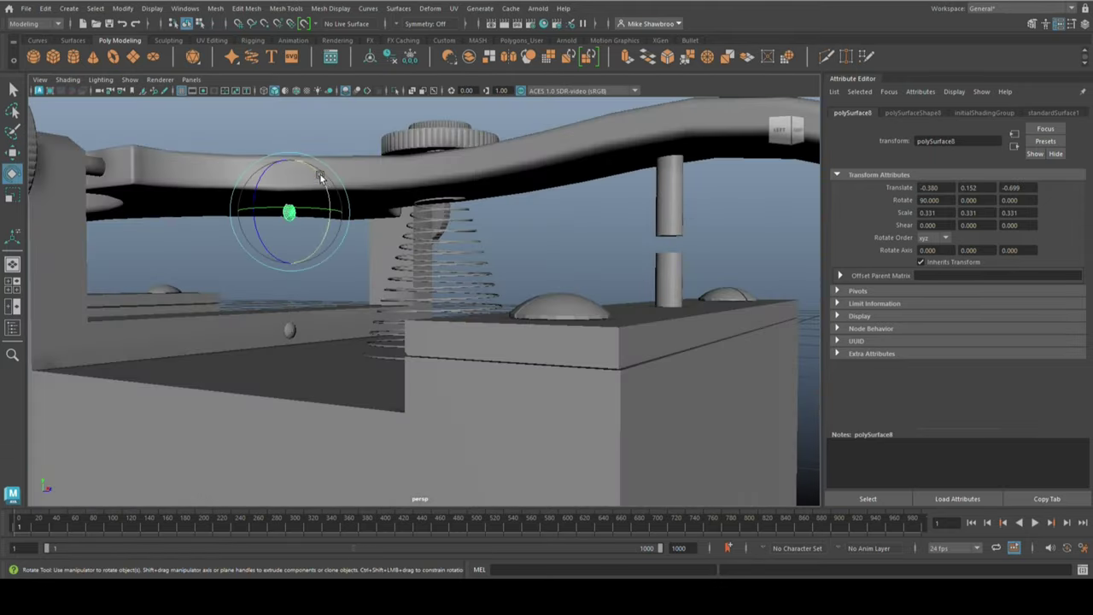
click(69, 8)
Create a torus with Radius 1 and Section Radius 0.01.
click(157, 142)
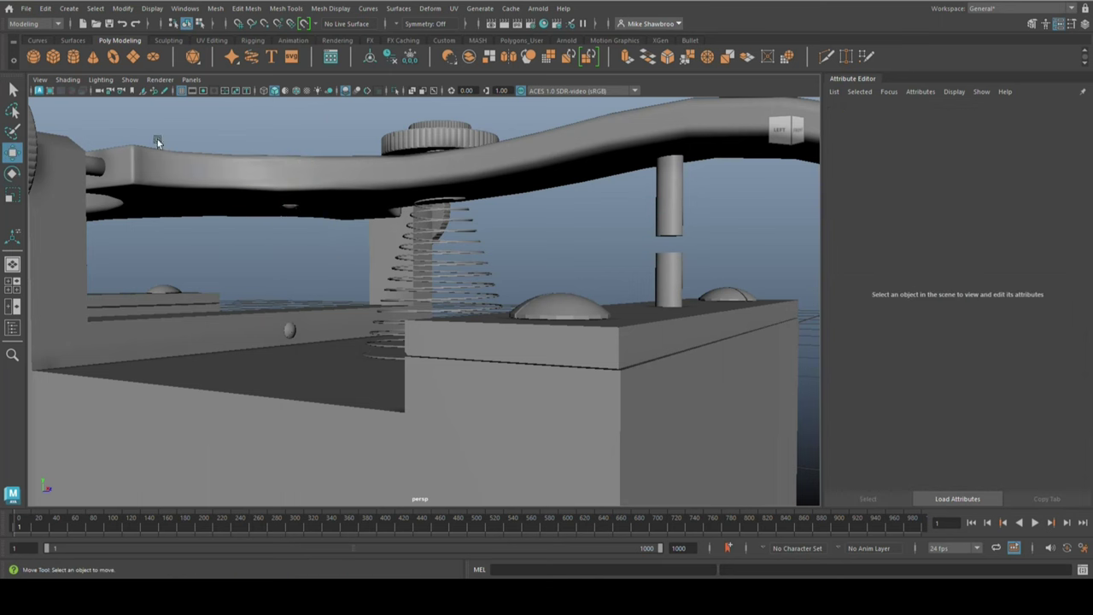
key(r)
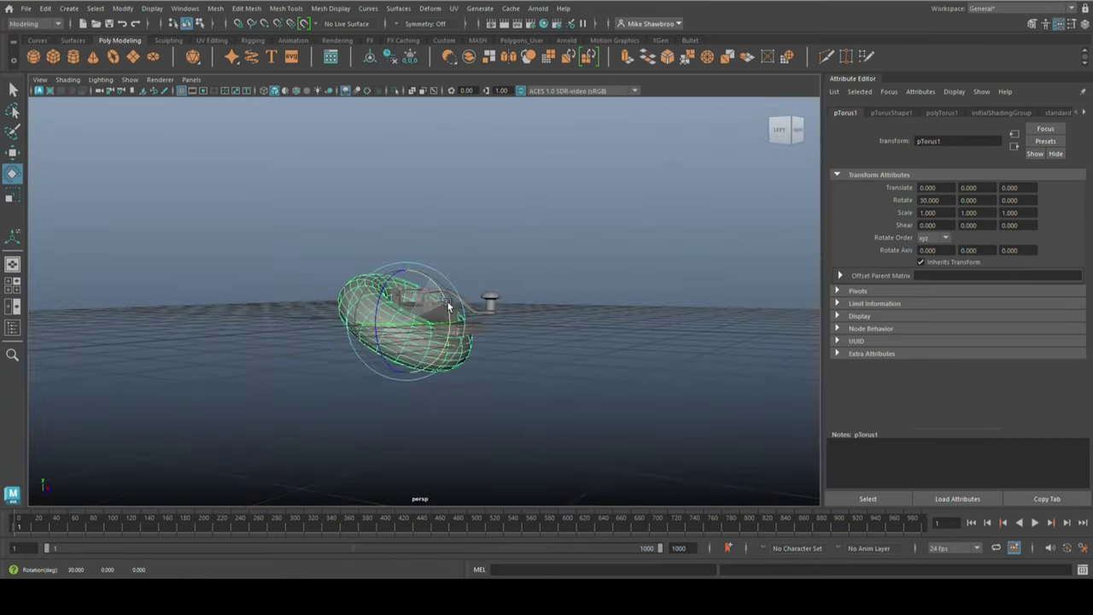
click(1062, 30)
click(1062, 30)
double_click(935, 187)
text(0.01)
key(Return)
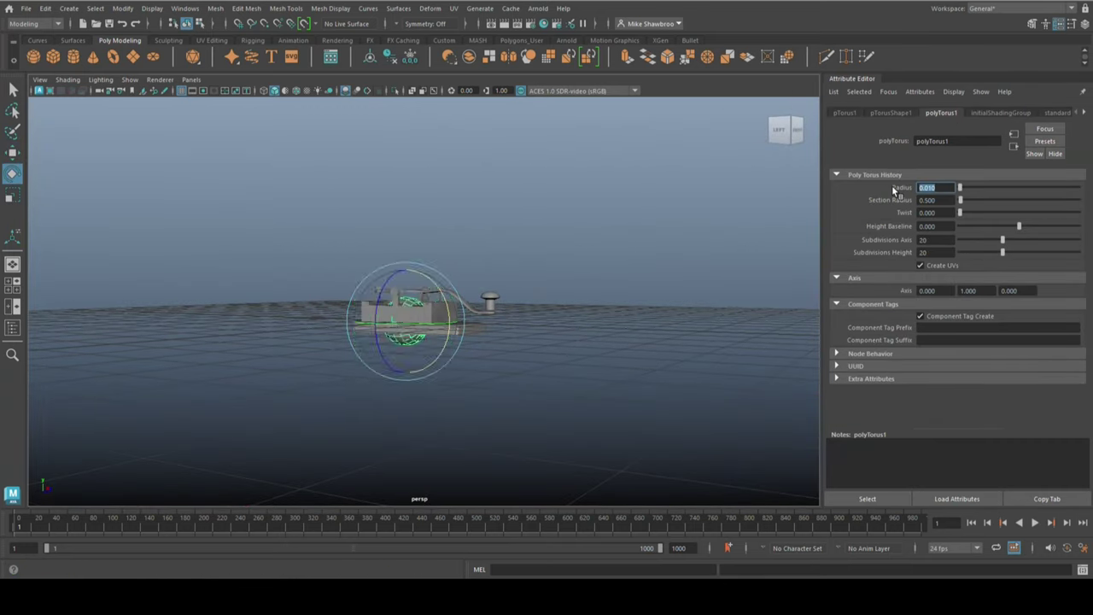
text(f)
text(1)
key(Tab)
text(0.01)
key(Return)
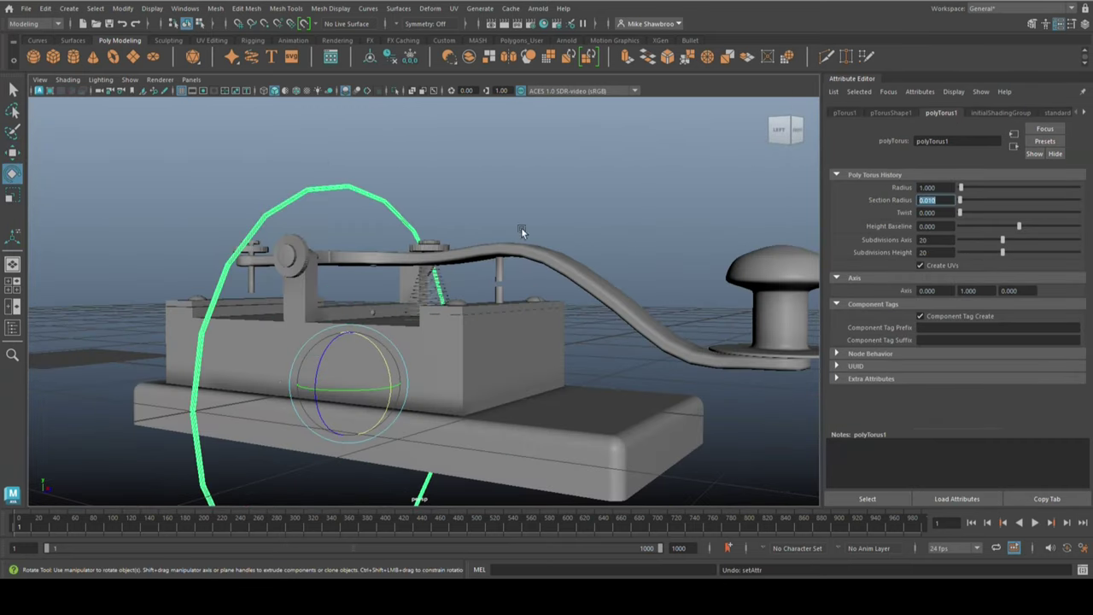
Scale the ring to about half size and slide it beside the spring.
scroll(355, 384, down, 3)
key(r)
middle_drag(355, 383, 268, 389)
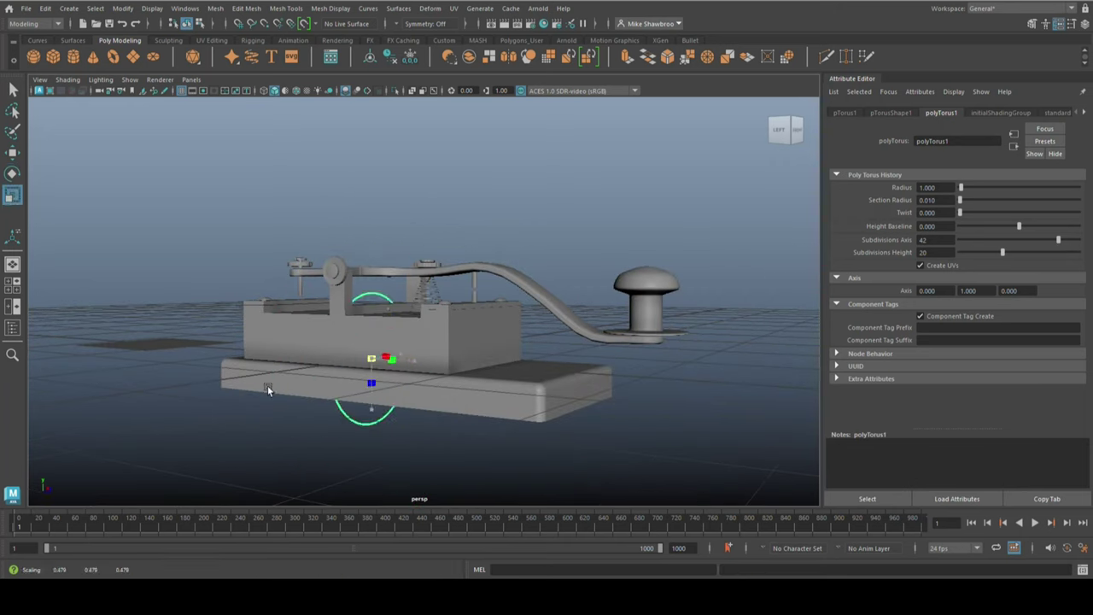
key(r)
key(f)
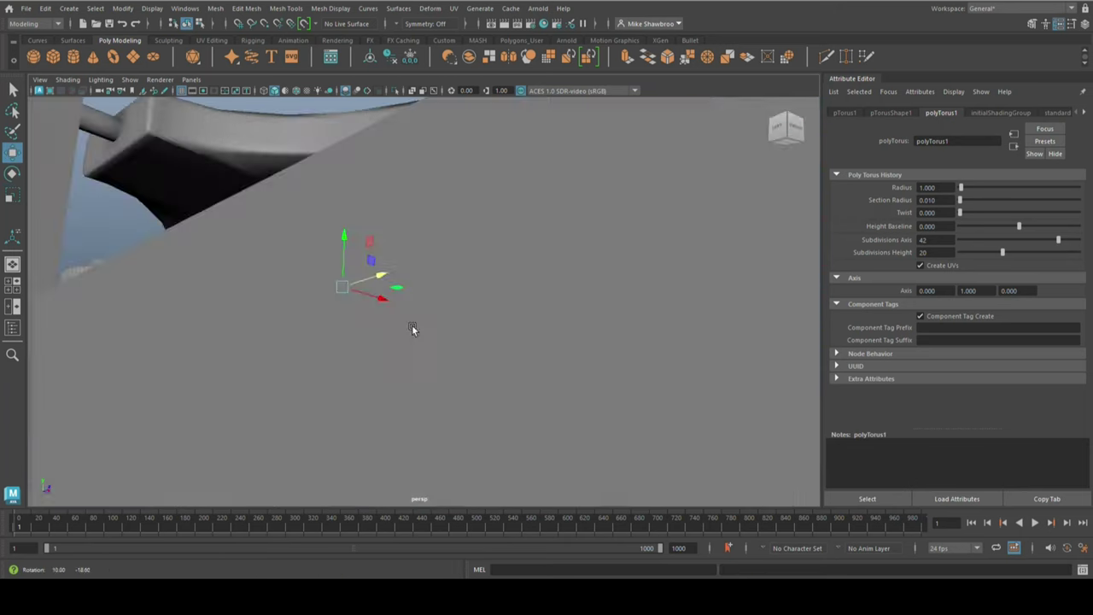
drag(399, 315, 349, 306)
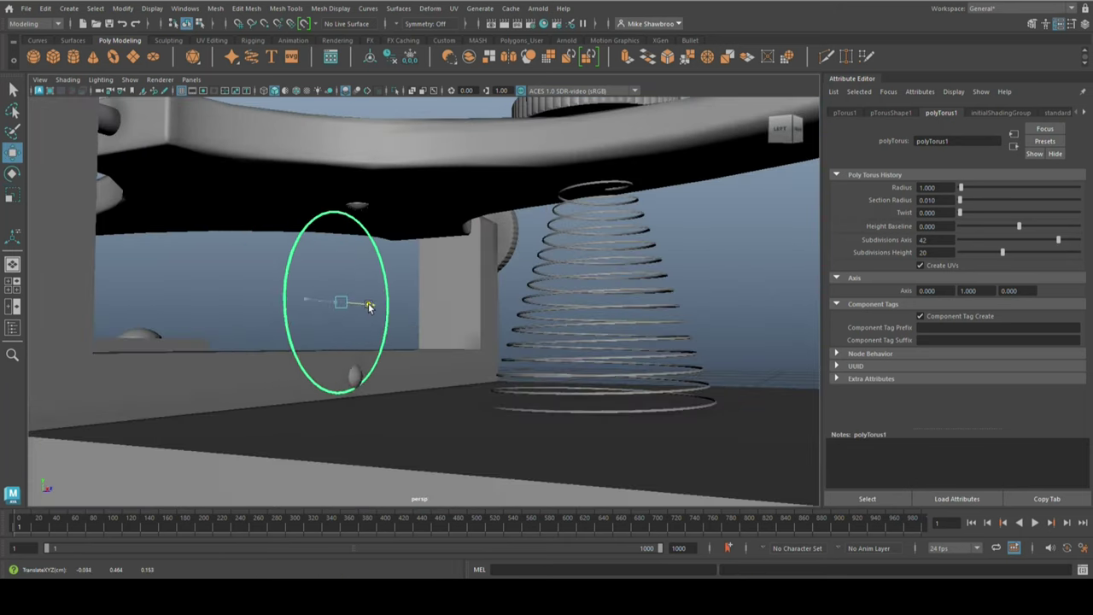
Reselect the ring and switch it into component mode for resizing.
alt+drag(357, 242, 410, 208)
click(264, 273)
right_click(269, 256)
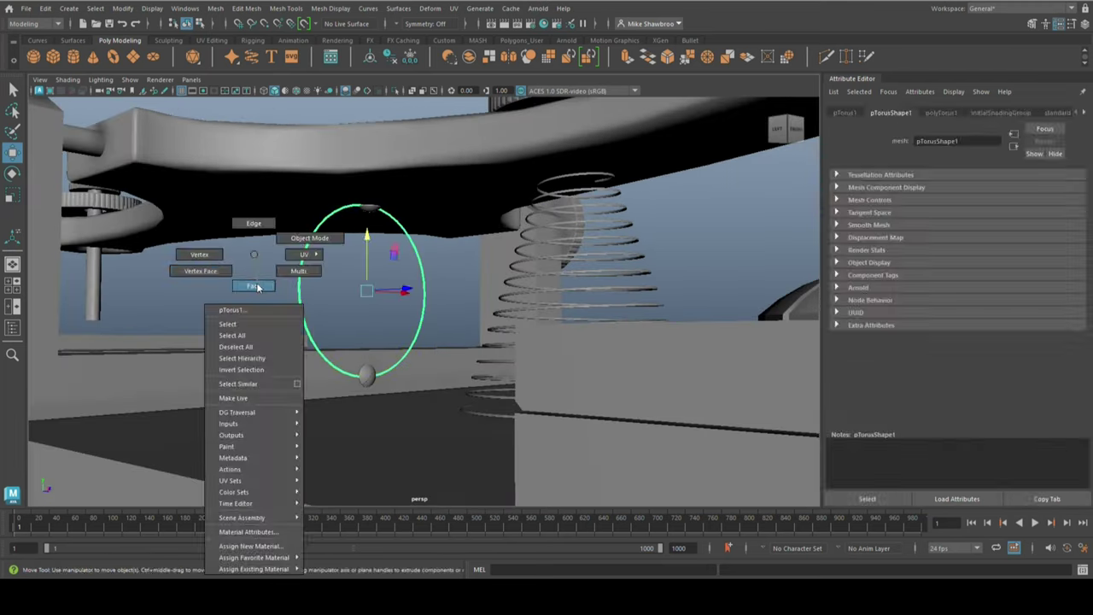
alt+drag(268, 256, 472, 155)
click(368, 203)
alt+drag(368, 203, 317, 171)
right_click(317, 171)
key(r)
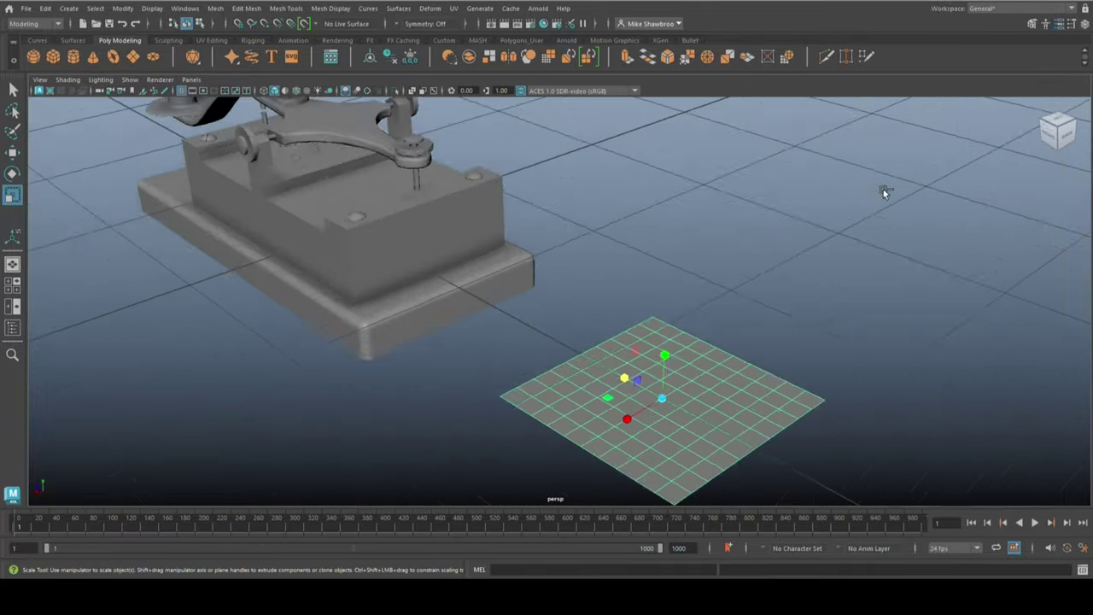
Narrow the plane into a strip, add two edge loops, arch its middle vertices and extrude for thickness.
drag(474, 353, 479, 378)
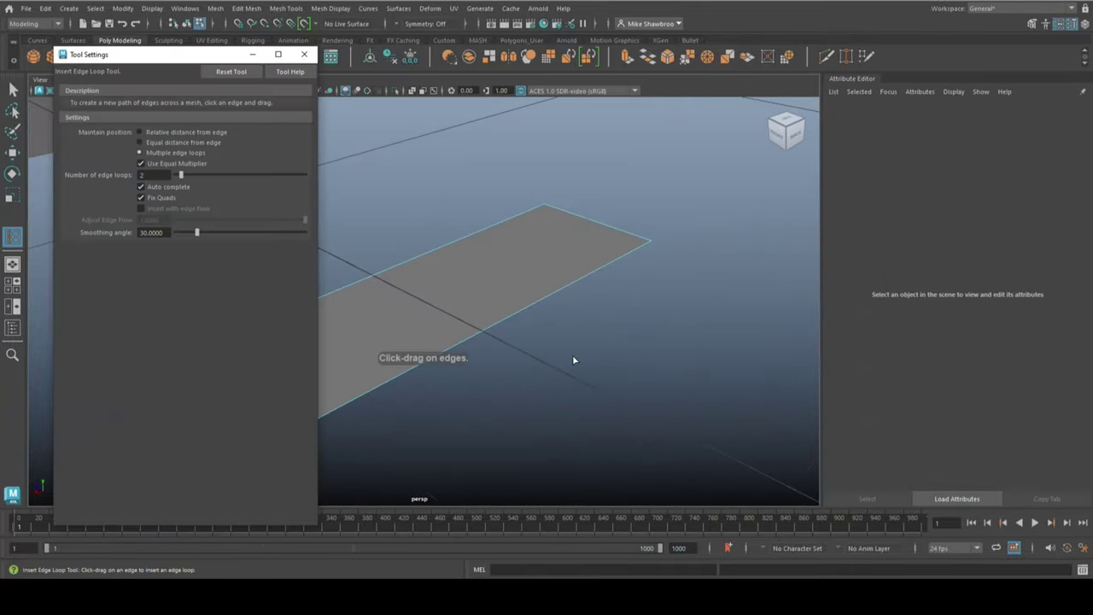
click(359, 282)
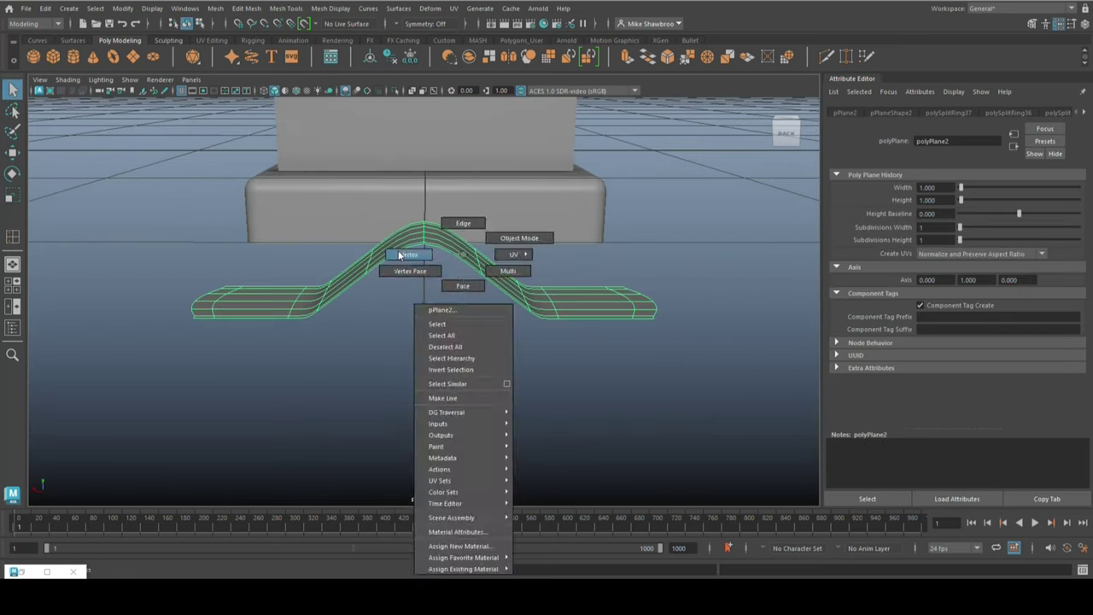
drag(288, 175, 573, 427)
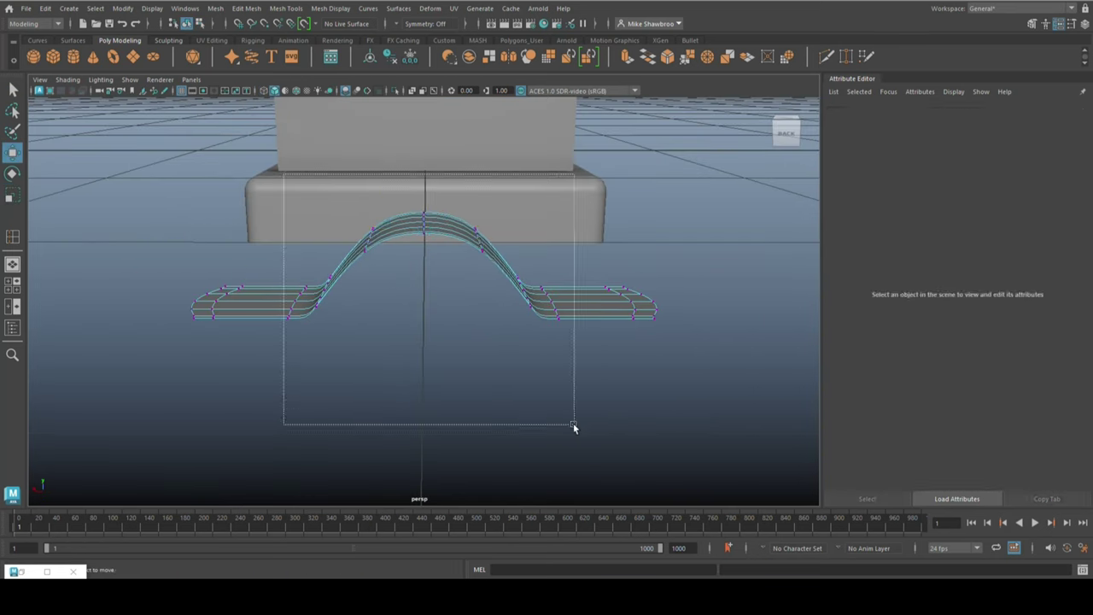
key(r)
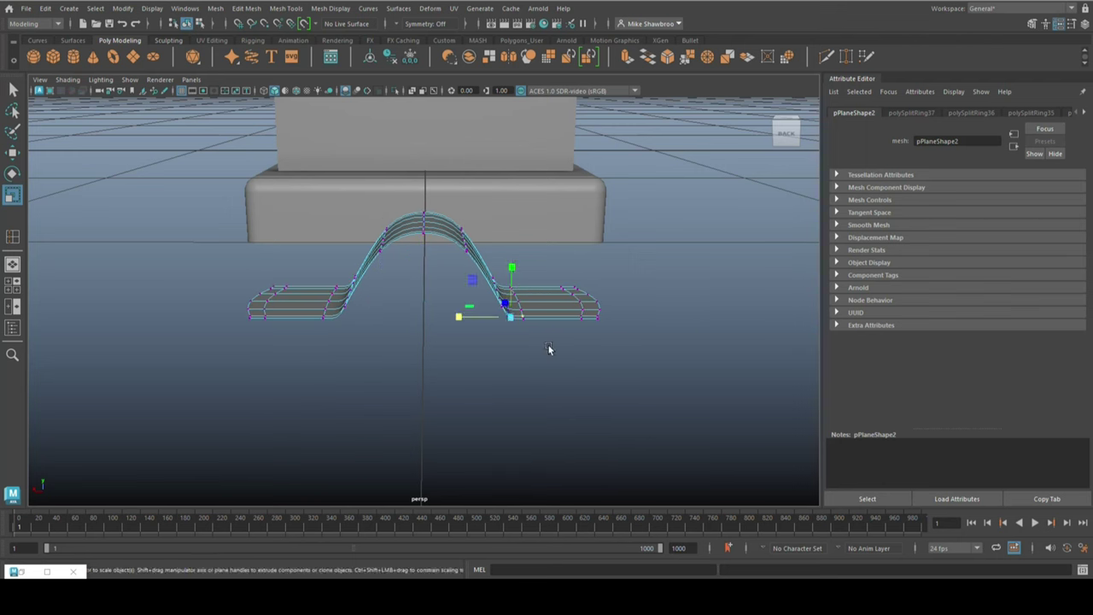
key(ctrl+e)
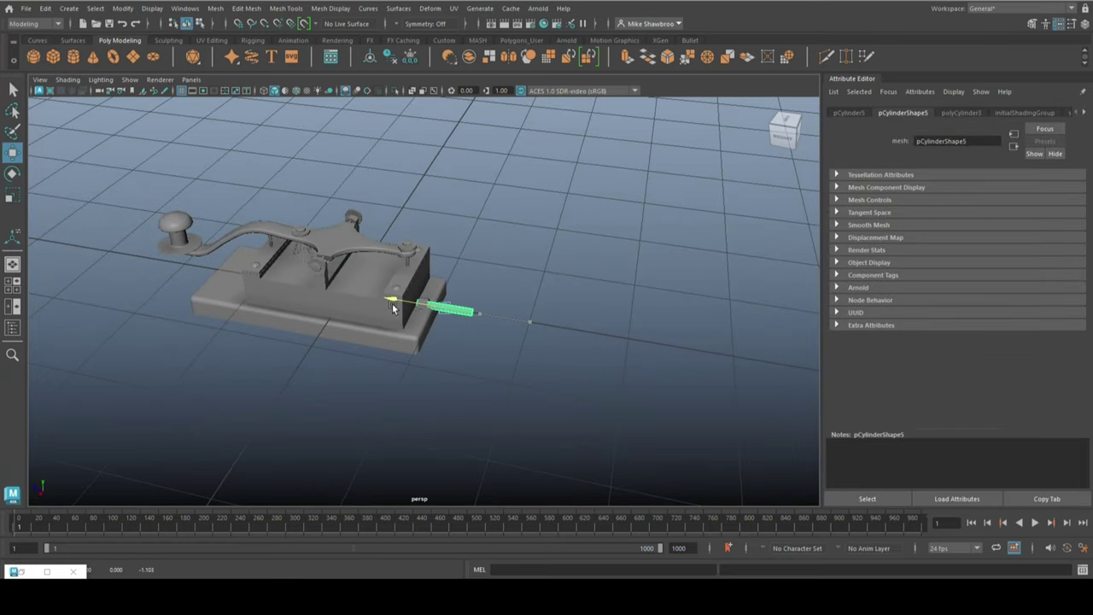
Frame the cable cylinder and pull its end edge diagonally down and out.
key(f)
alt+drag(400, 365, 453, 329)
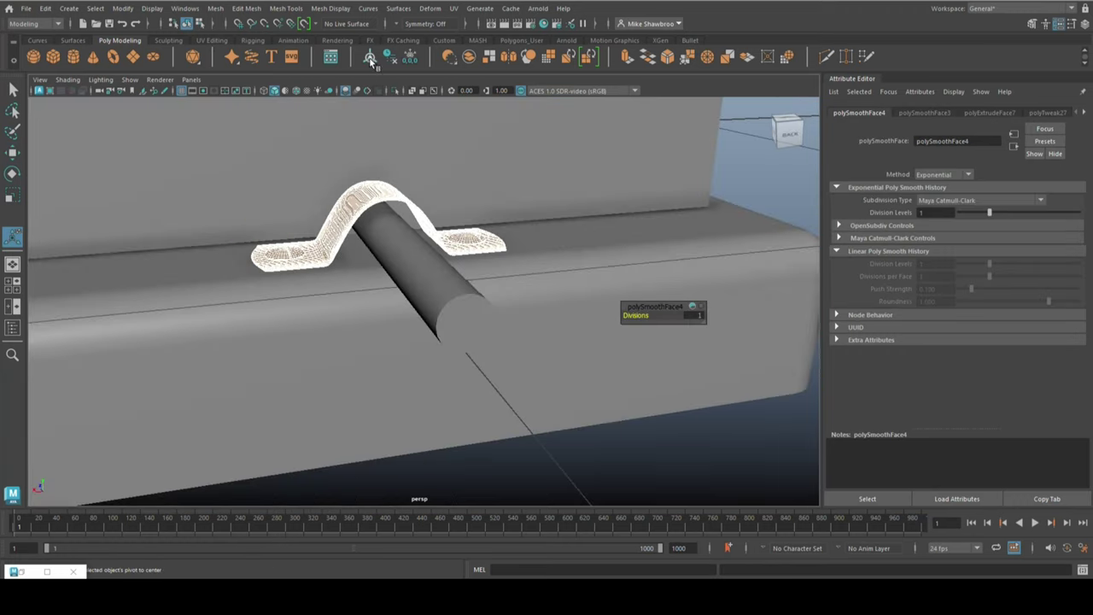
click(370, 56)
key(w)
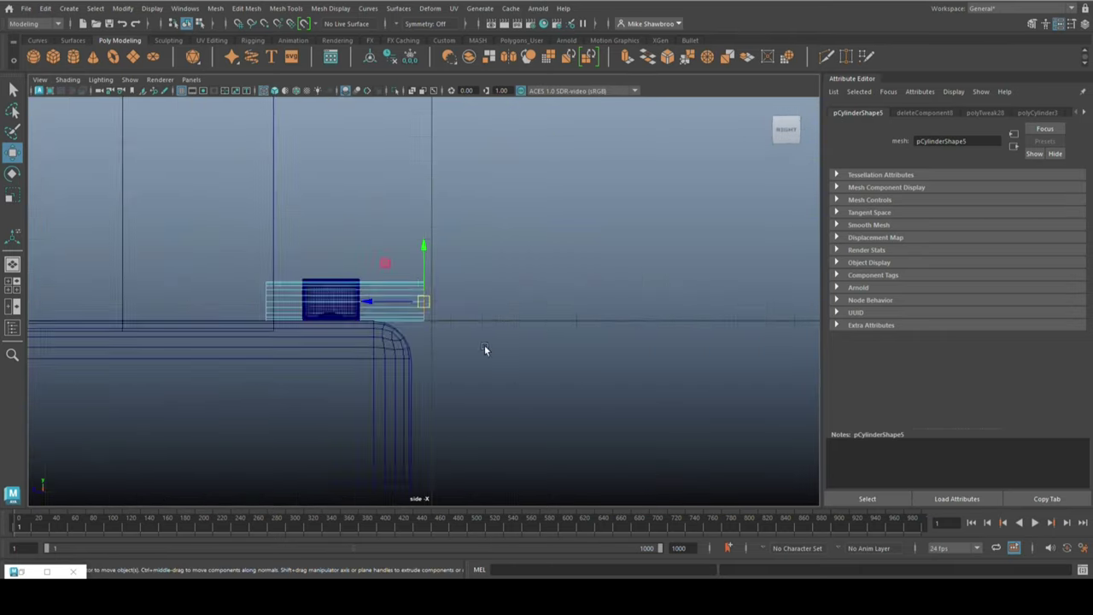
key(w)
drag(425, 304, 499, 371)
Extrude another cable segment and lay it flat along the ground.
key(w)
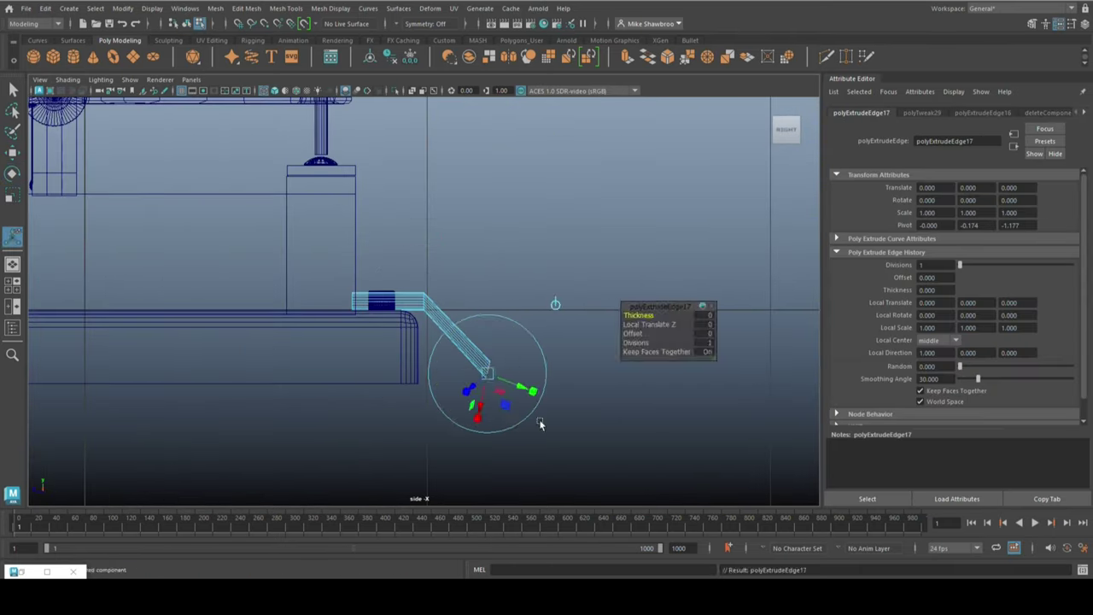
shift+right_drag(546, 367, 598, 385)
drag(500, 373, 683, 369)
alt+middle_drag(751, 377, 404, 430)
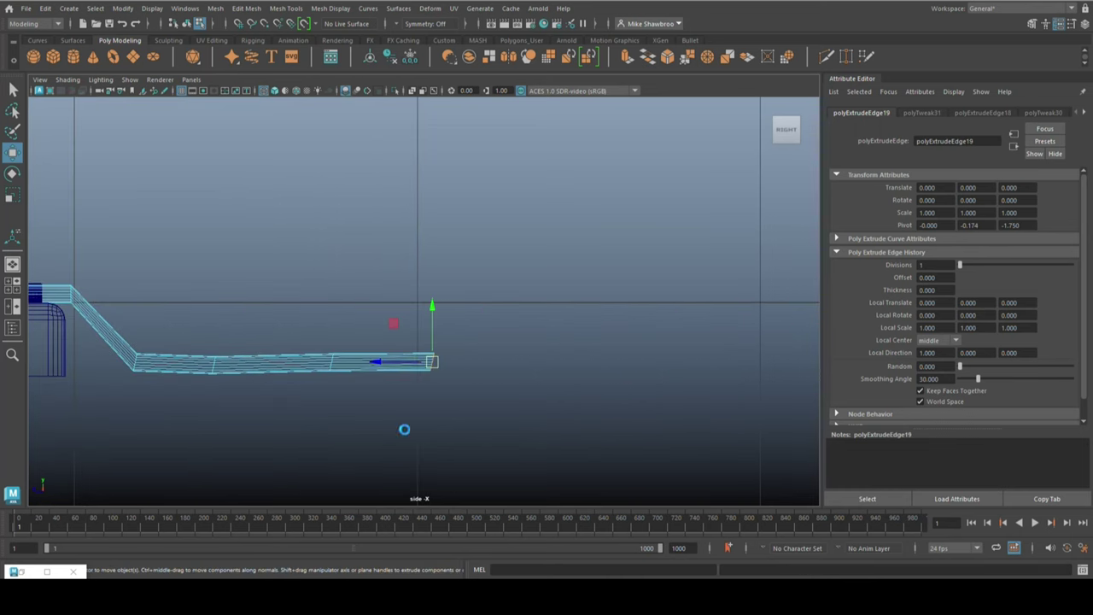
scroll(485, 370, down, 5)
Select the telegraph key's parts and group them with Ctrl+G.
drag(600, 446, 85, 214)
mouse_move(317, 251)
right_down()
mouse_move(324, 282)
mouse_move(365, 276)
right_up()
key(ctrl+g)
scroll(444, 299, up, 5)
Select a cable edge loop, return to the full perspective view, and undo four recent changes.
double_click(290, 292)
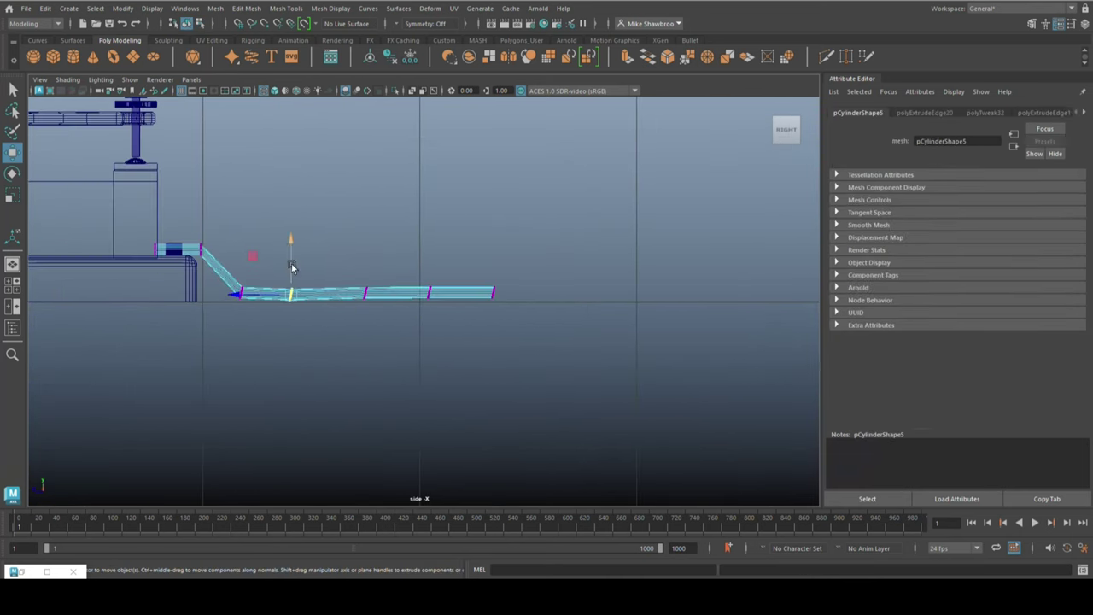
drag(416, 333, 416, 293)
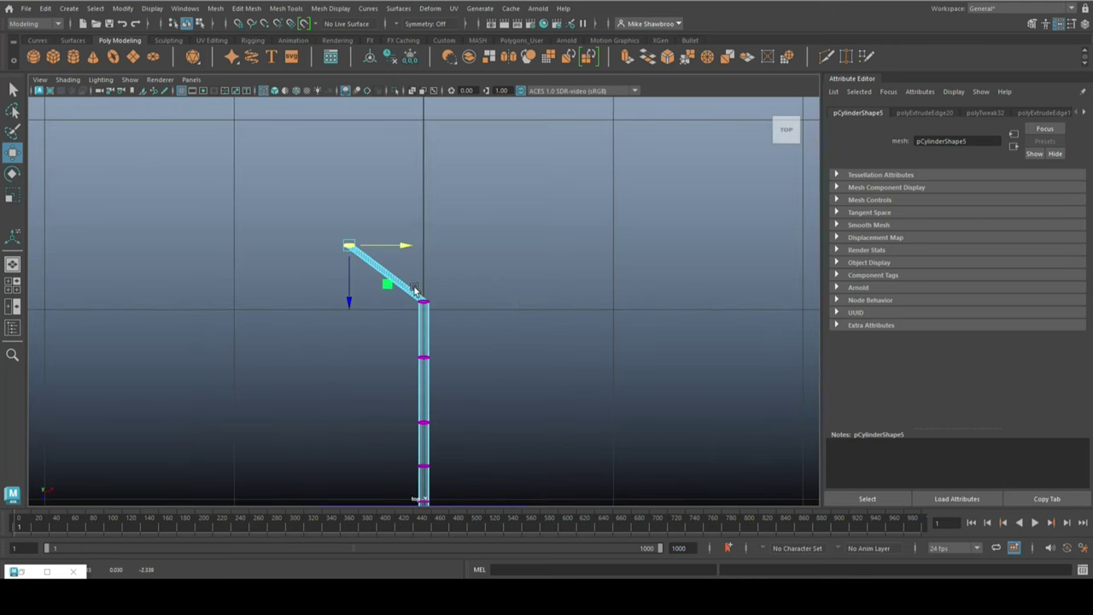
key(F8)
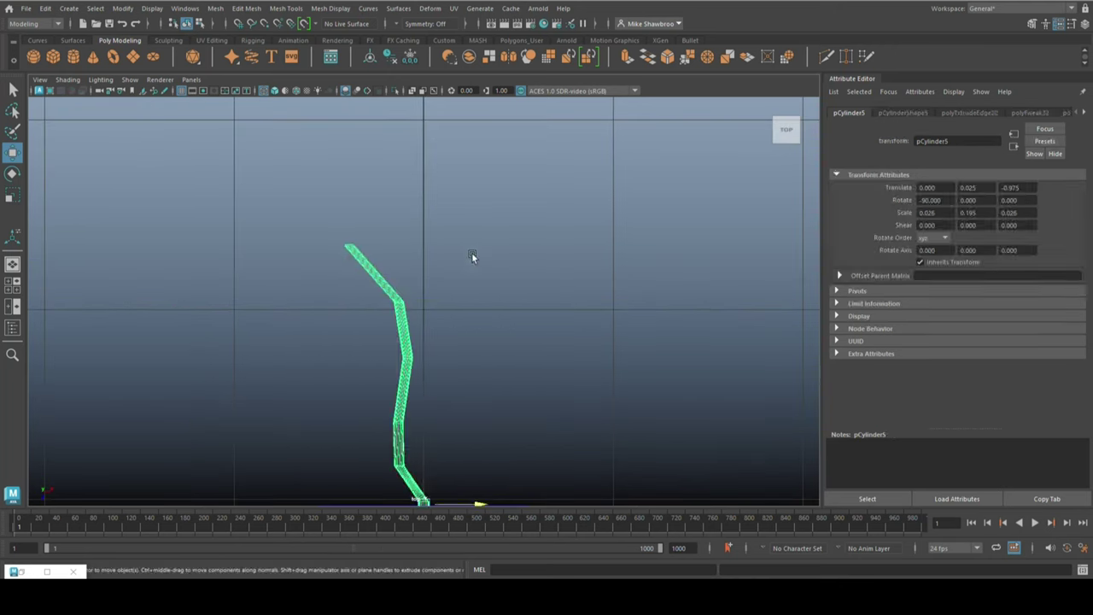
click(473, 257)
key(space)
key(space)
alt+drag(505, 381, 562, 273)
key(ctrl+z)
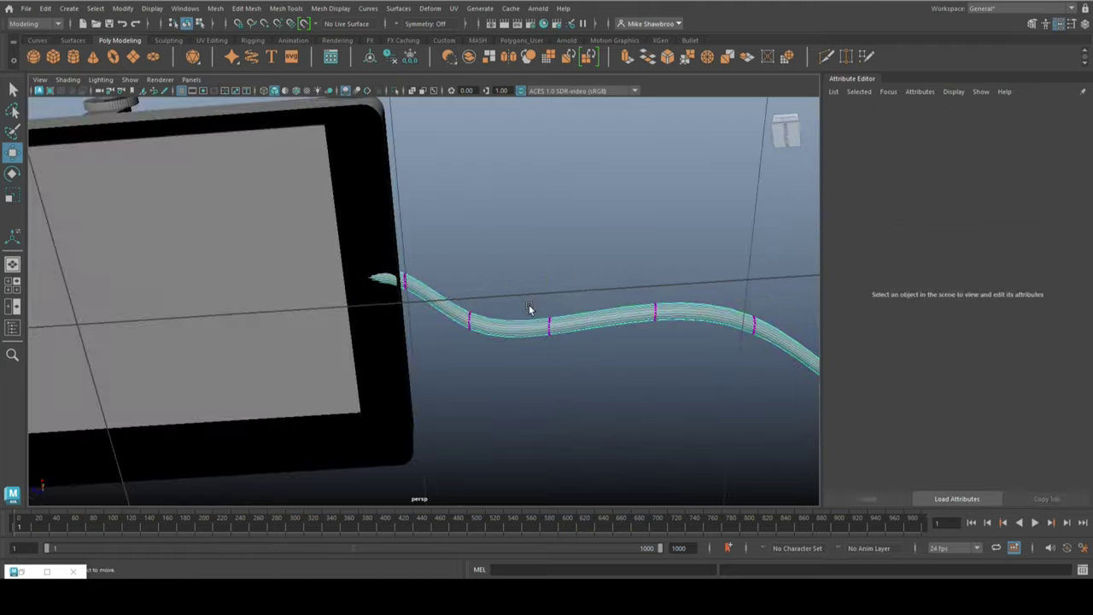
key(ctrl+z)
key(ctrl+z)
key(ctrl+z)
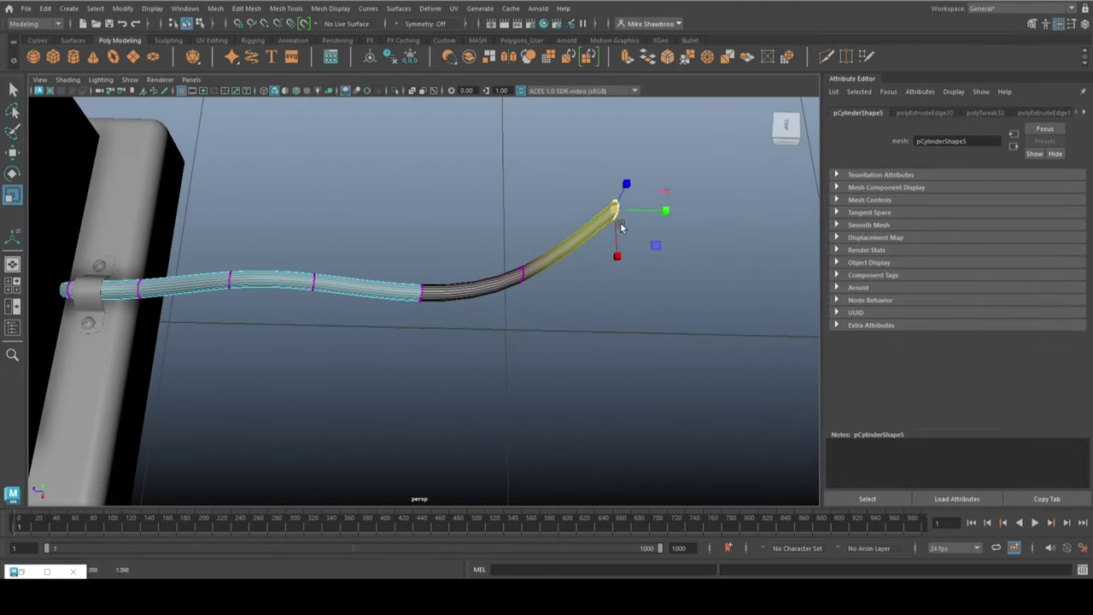
key(ctrl+z)
key(ctrl+z)
key(ctrl+z)
key(ctrl+z)
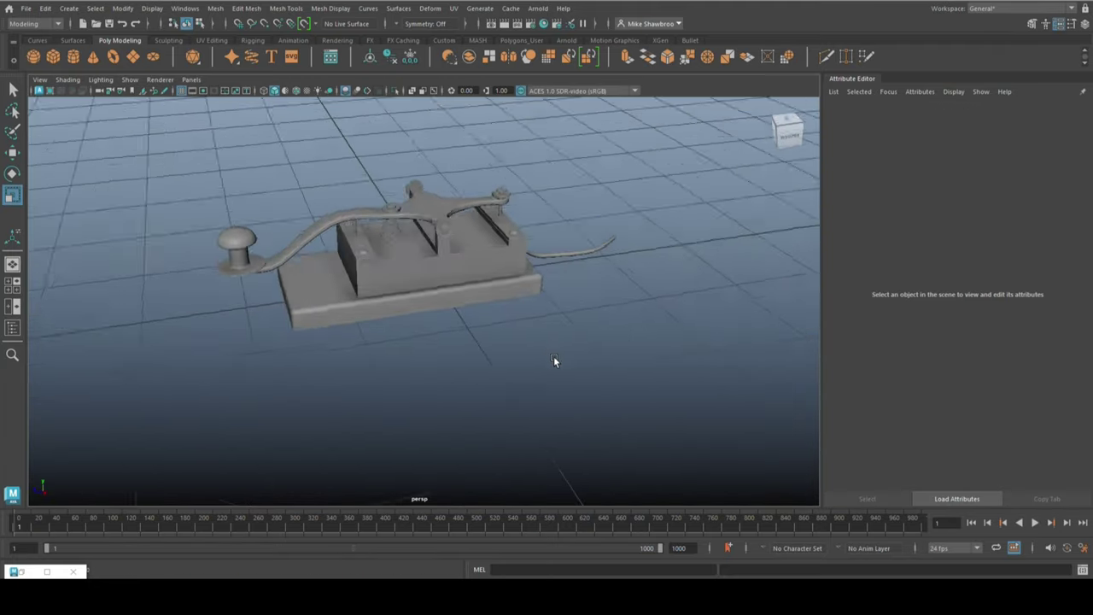
key(ctrl+z)
key(ctrl+z)
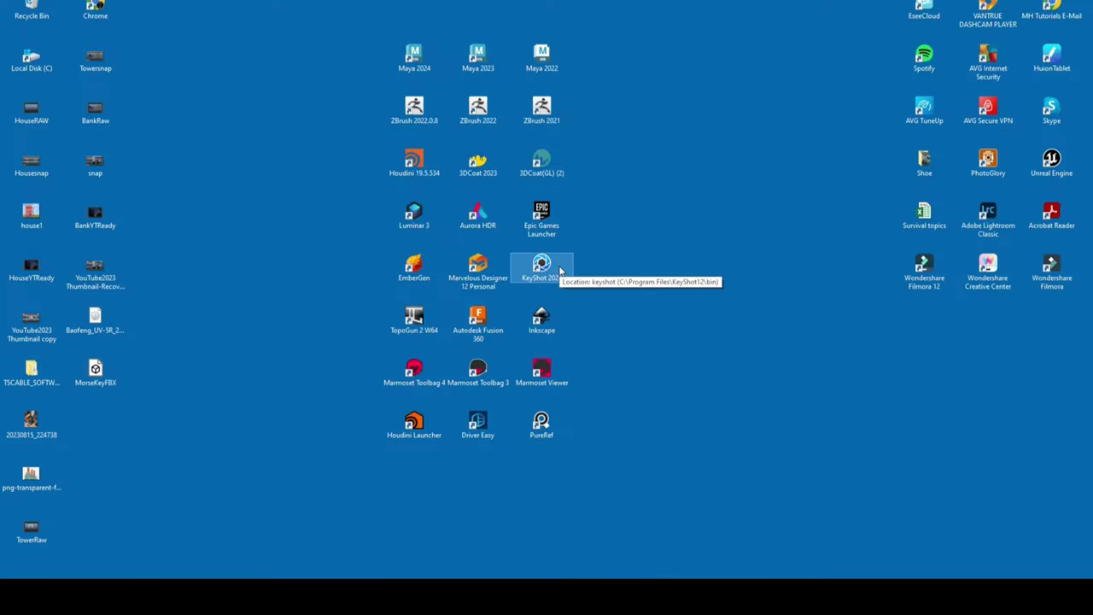
Launch KeyShot from the Start menu search results.
double_click(560, 271)
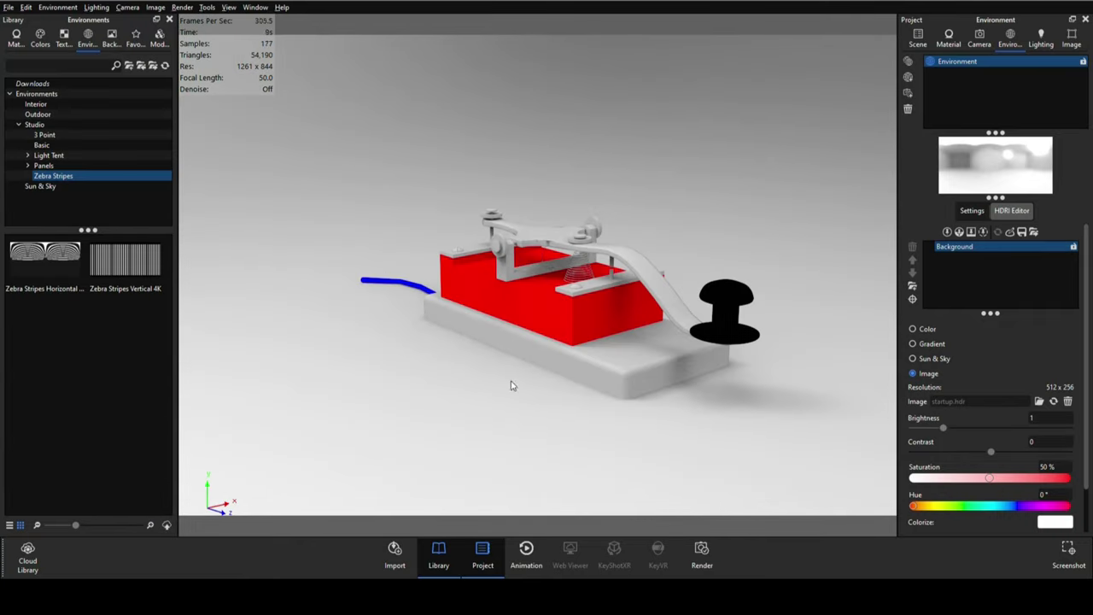
Apply Rubber to the cable and dark plastic to the key body.
drag(511, 385, 415, 464)
key(alt+Tab)
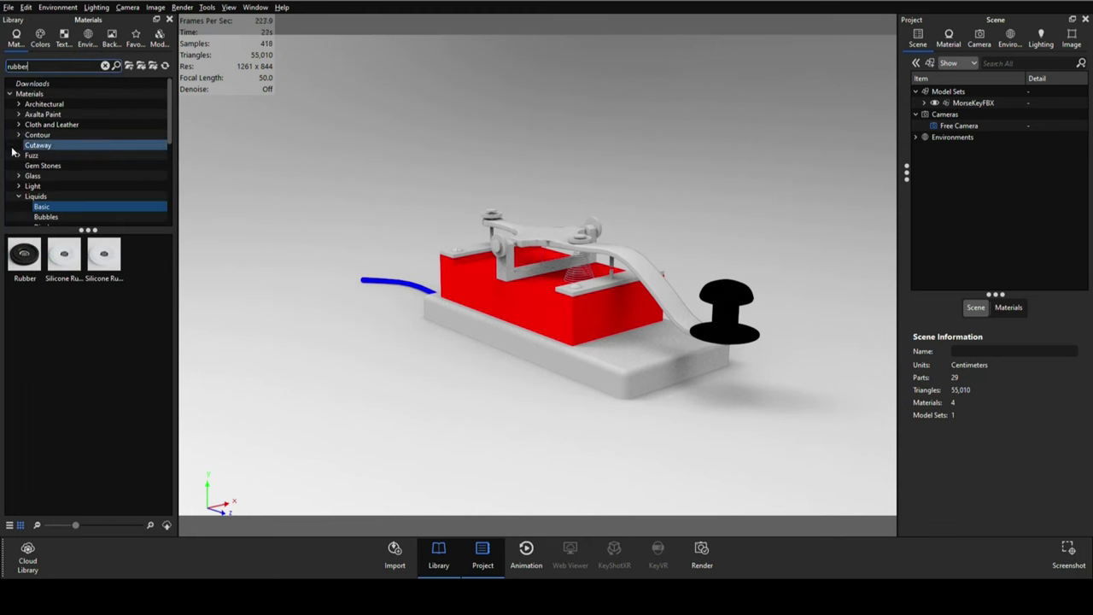
drag(31, 256, 390, 284)
text(plastic)
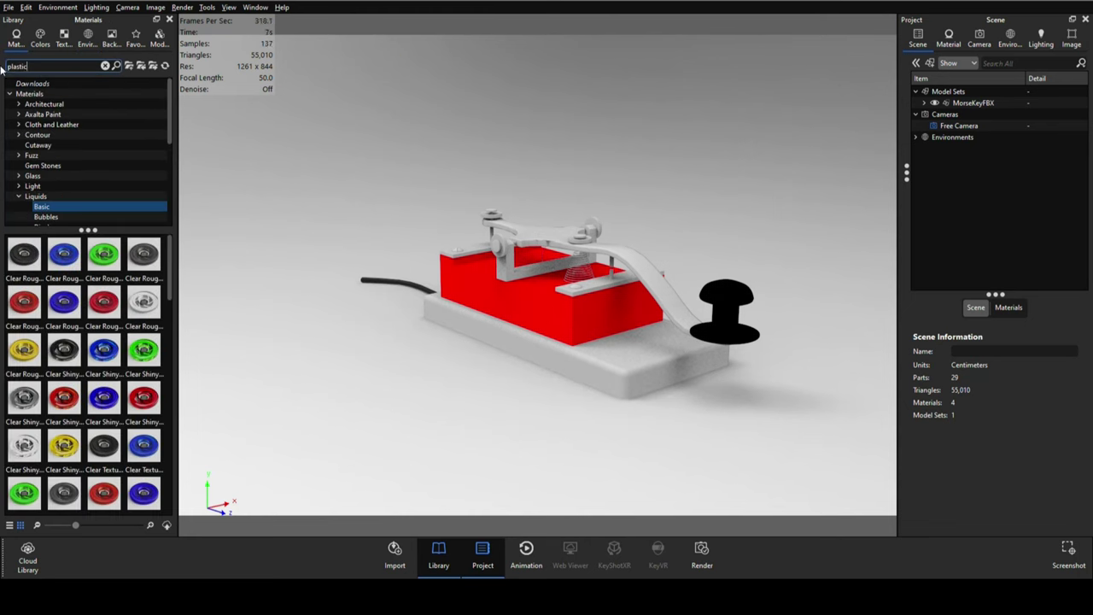
drag(64, 350, 739, 305)
key(Return)
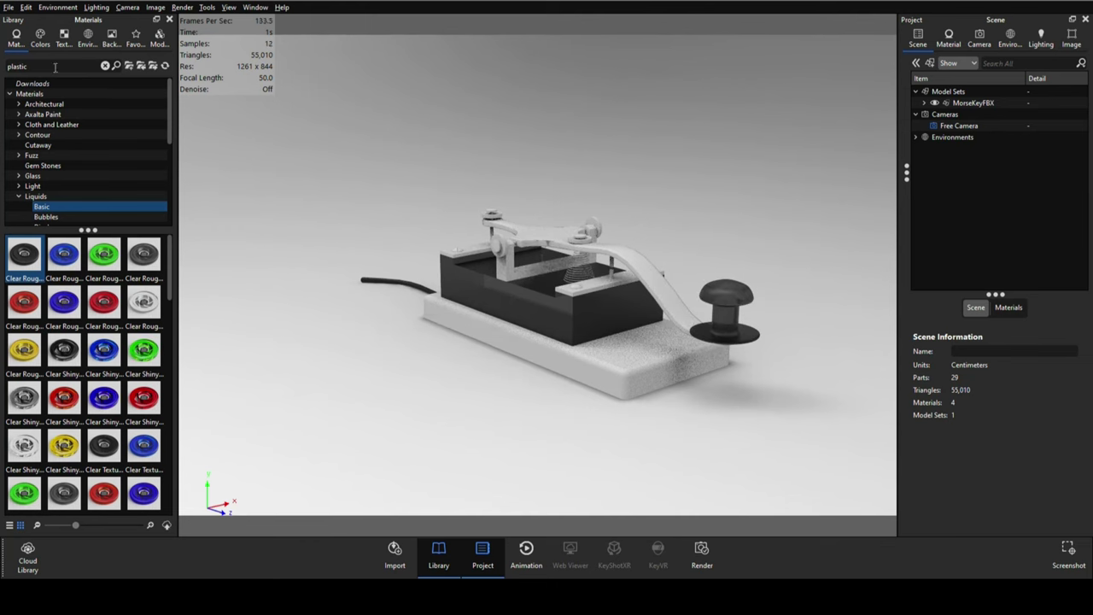
Apply polished chrome to the base and lever and enable ground reflections.
text(chrome)
drag(103, 252, 547, 299)
click(58, 7)
click(73, 62)
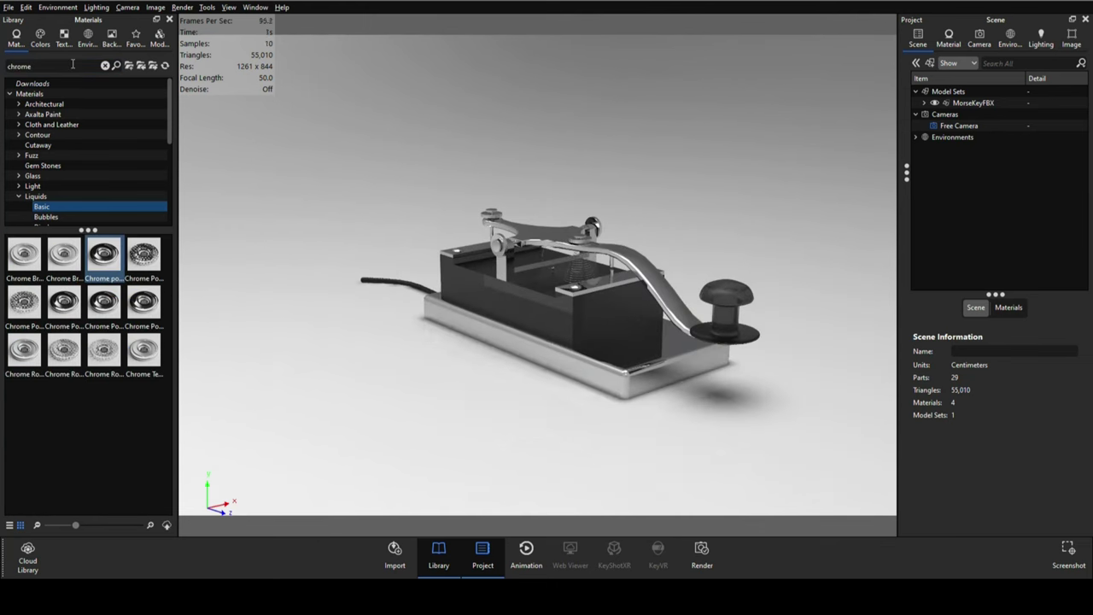
click(85, 39)
Apply an interior bathroom HDRI and look over its background colour options.
click(35, 103)
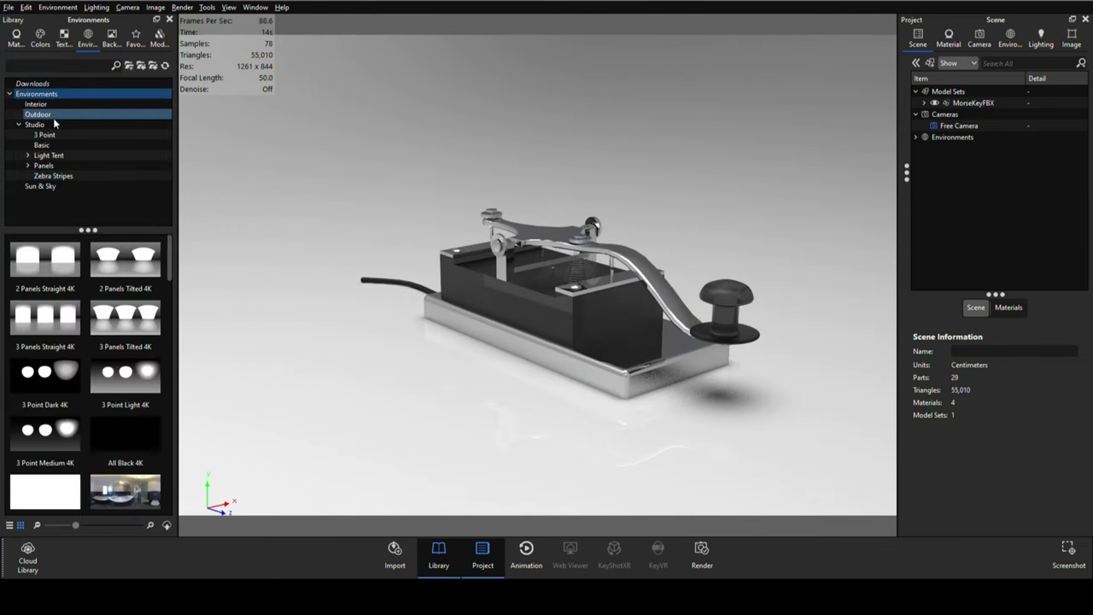
drag(44, 261, 313, 396)
click(1010, 38)
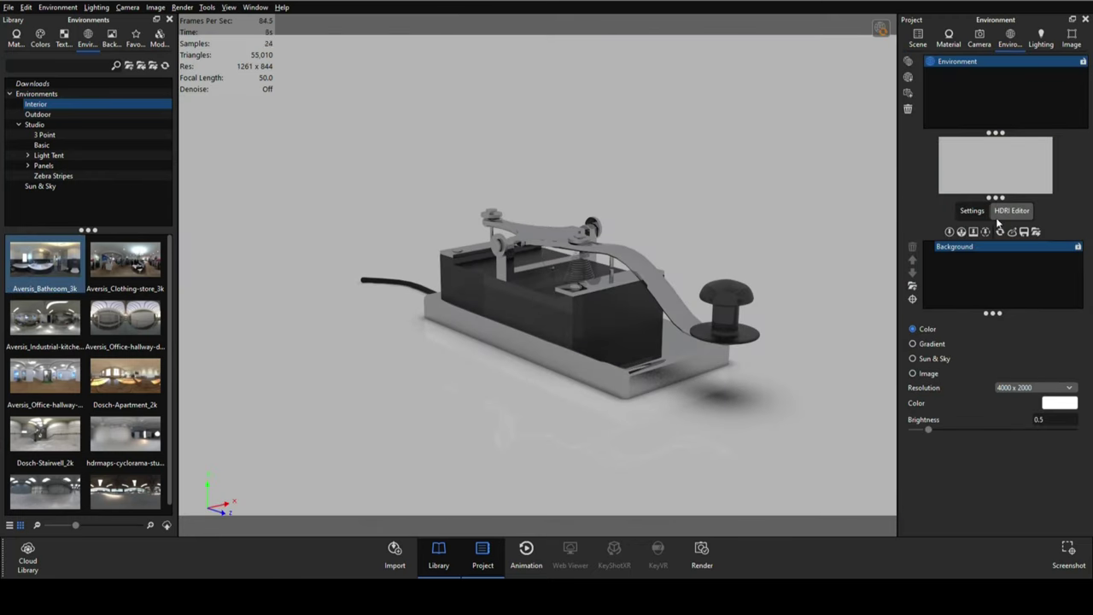
click(1059, 402)
click(1009, 287)
click(1032, 561)
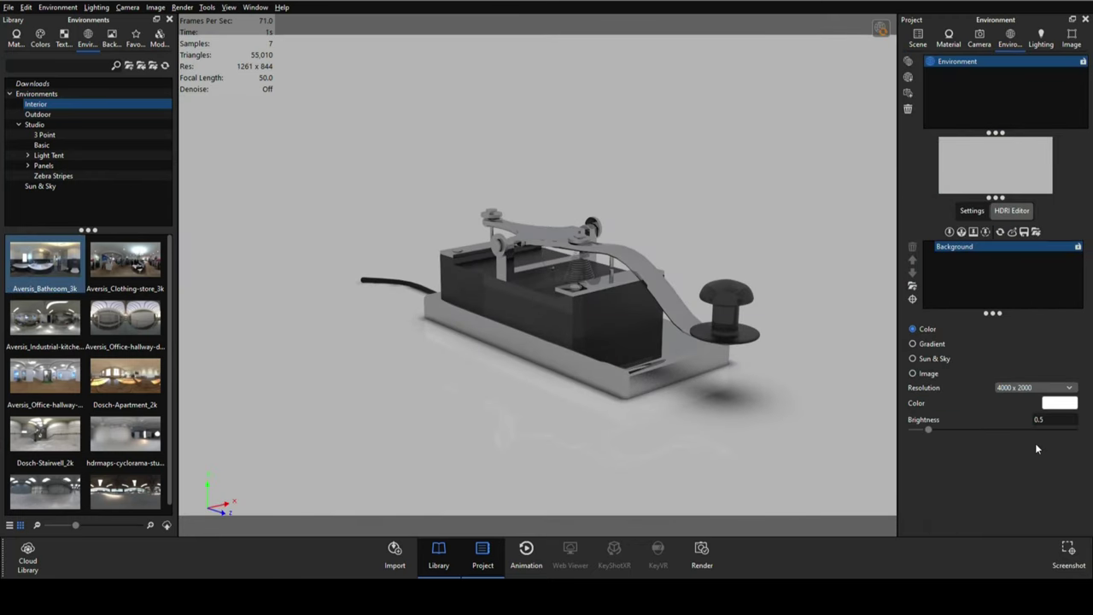
click(1058, 402)
click(1029, 566)
Use the Jewelry lighting preset in Interior Mode, trying Dosch-Apartment then Aversis_Bathroom_3k.
click(1040, 39)
click(912, 81)
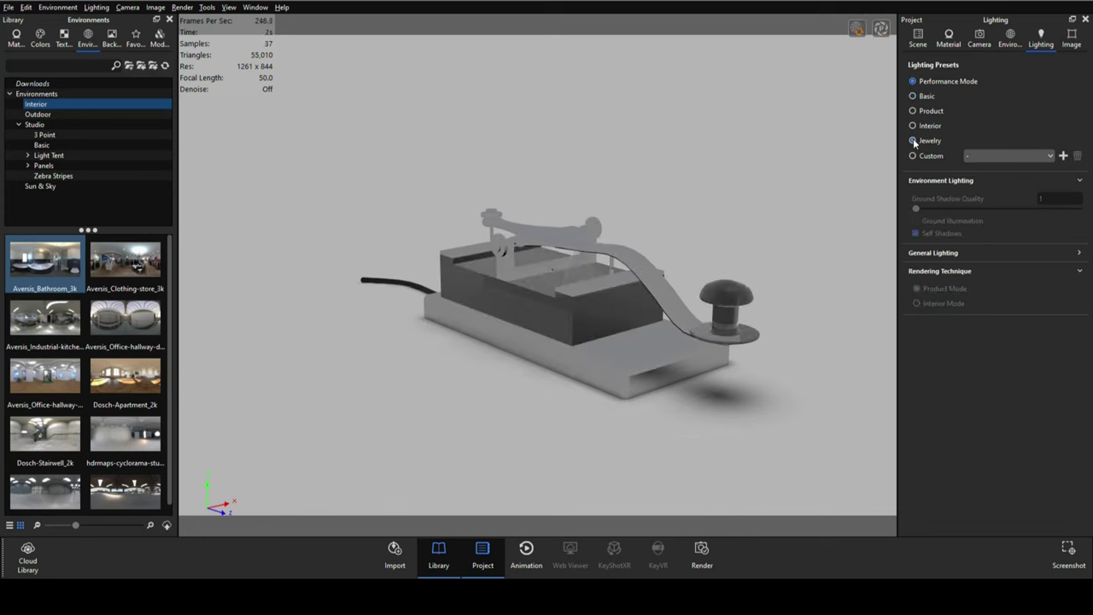
click(913, 141)
click(96, 7)
drag(125, 376, 315, 376)
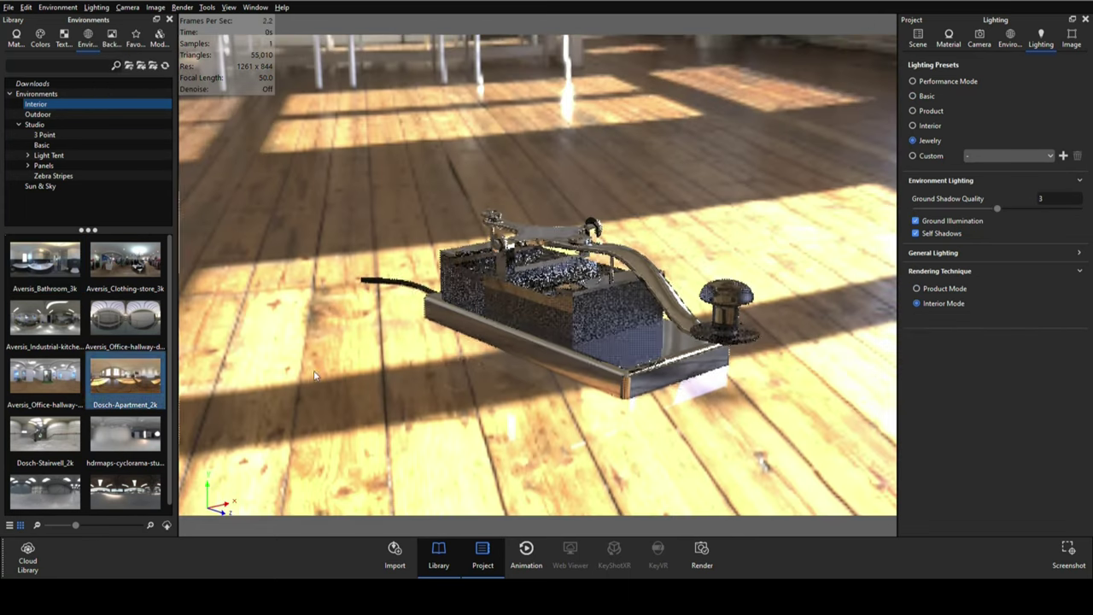
drag(44, 261, 278, 366)
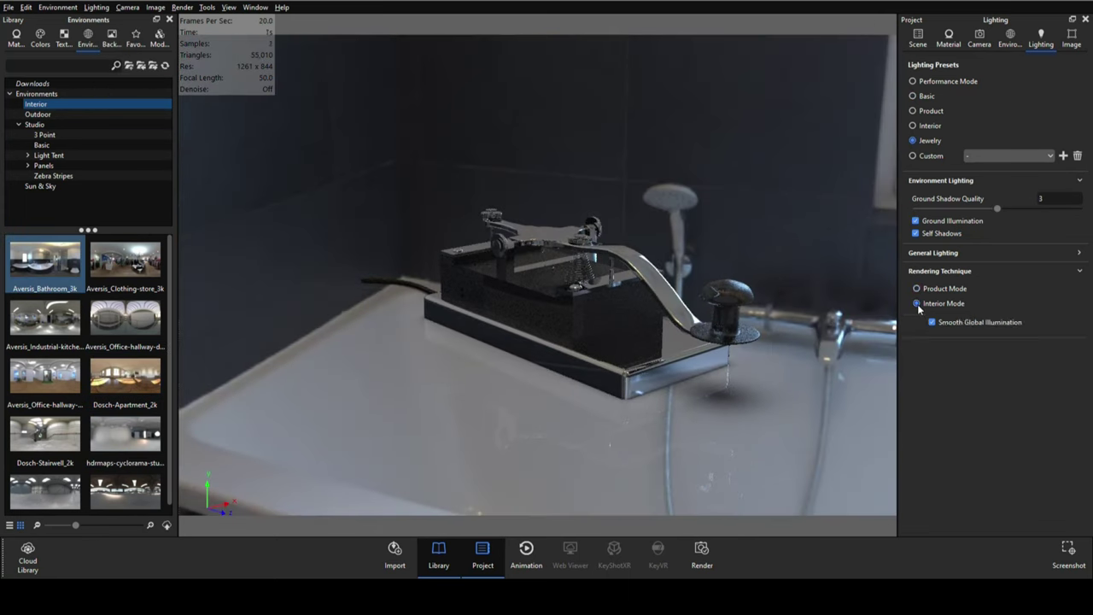
Try a gradient background and two highlight pins, then settle on a plain white background.
click(1009, 38)
click(913, 343)
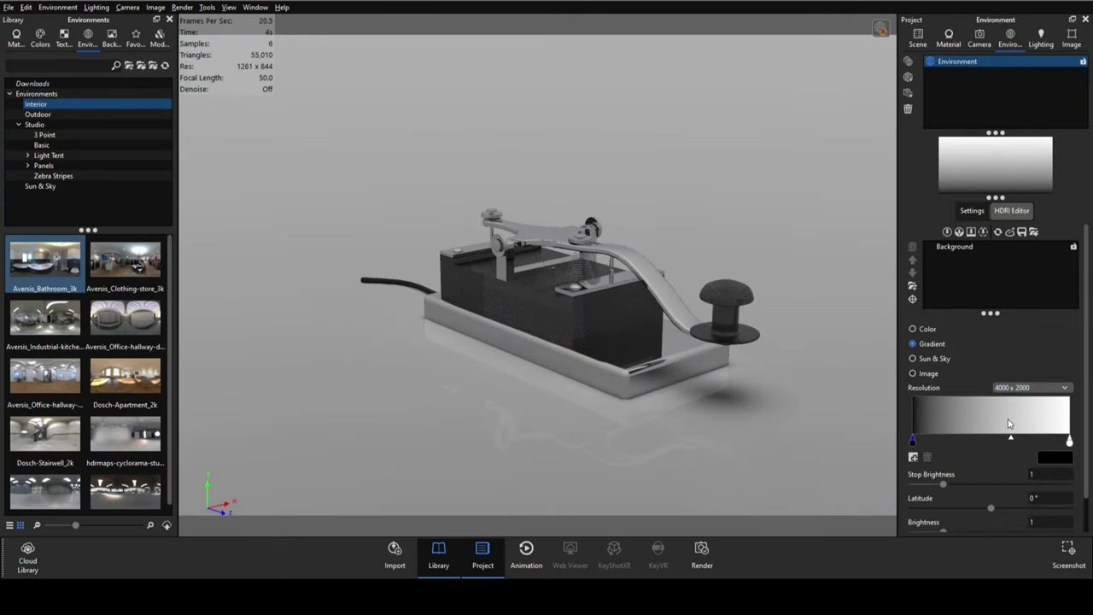
click(947, 232)
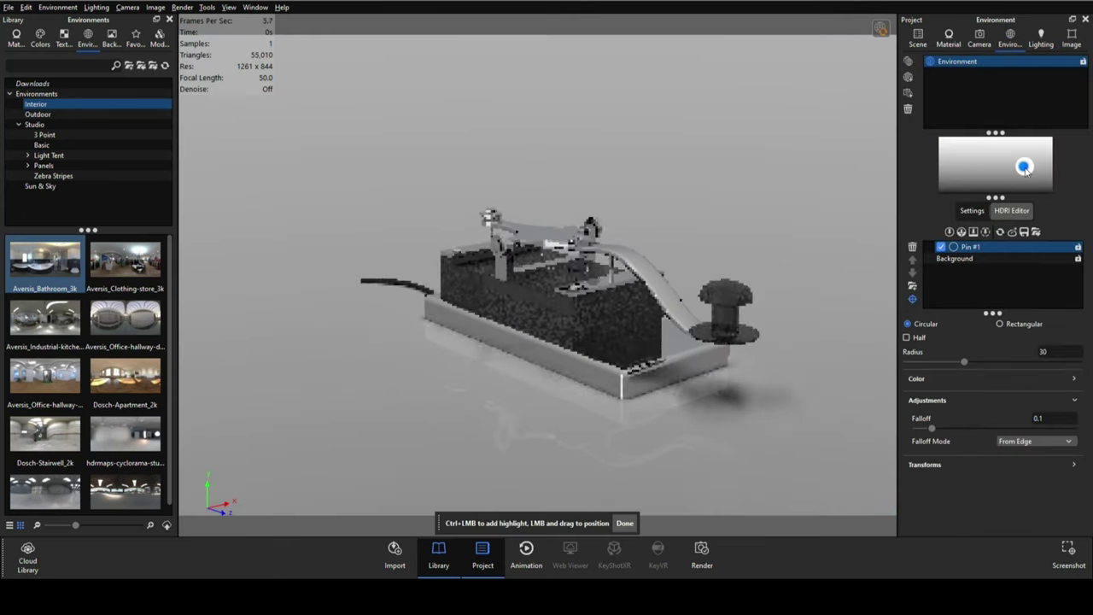
ctrl+click(966, 190)
drag(967, 190, 1046, 155)
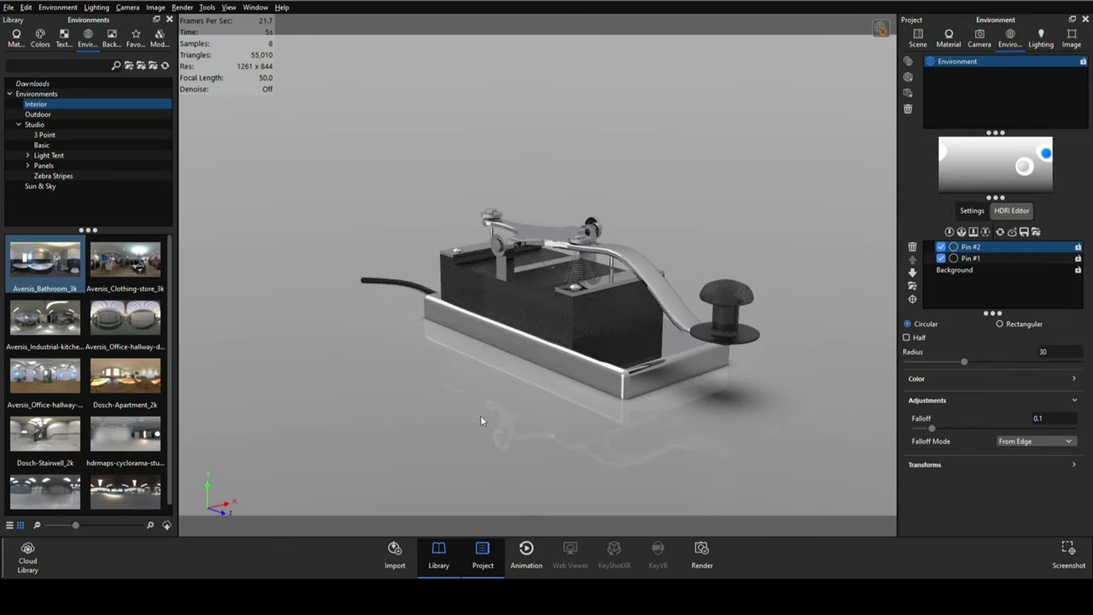
click(972, 210)
click(917, 371)
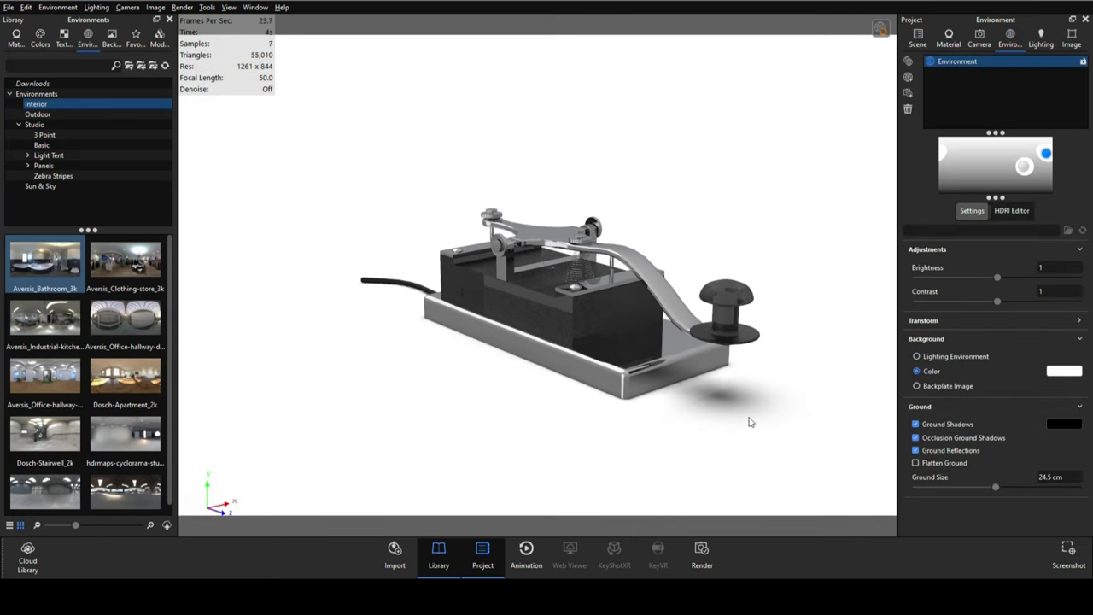
Apply Dosch-Apartment_2k and frame the telegraph key in a close-up.
mouse_move(749, 422)
mouse_down()
mouse_move(658, 427)
mouse_move(620, 415)
mouse_up()
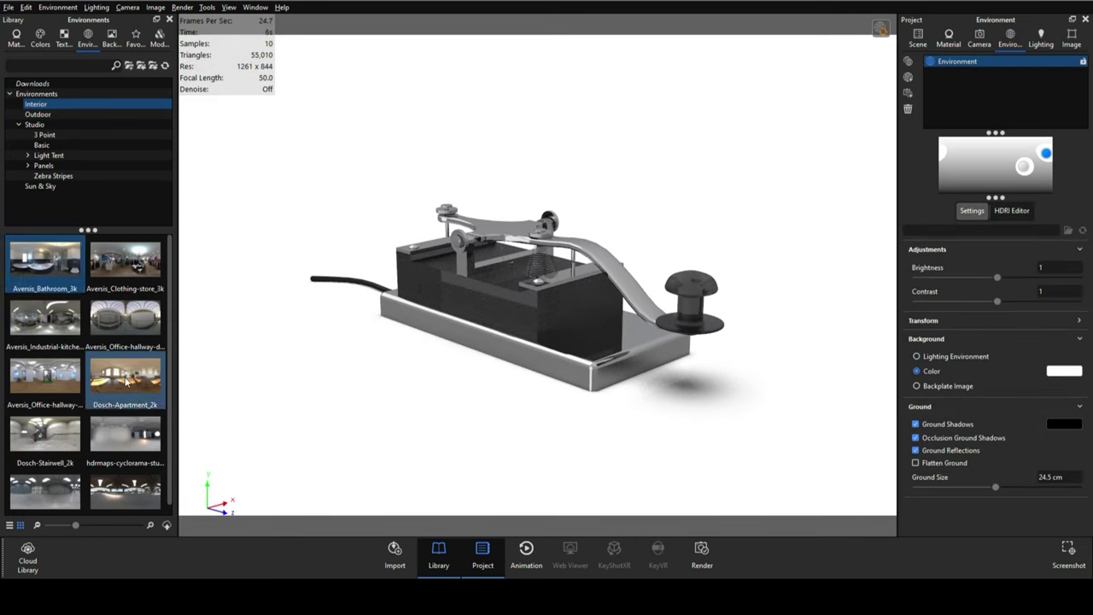
drag(125, 382, 227, 384)
scroll(402, 432, up, 3)
scroll(383, 457, up, 2)
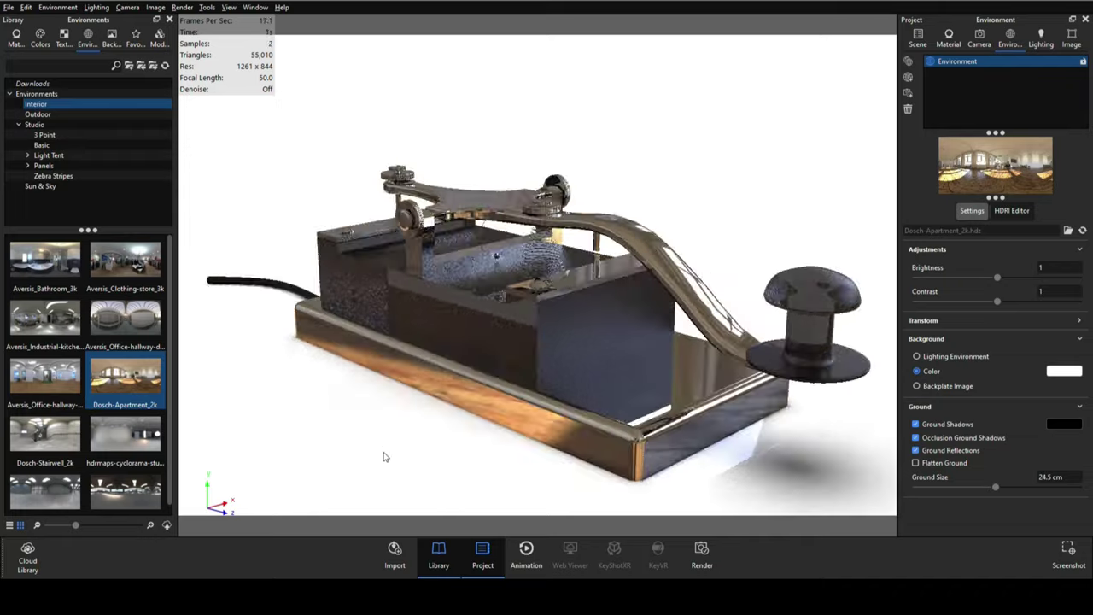
scroll(392, 436, up, 3)
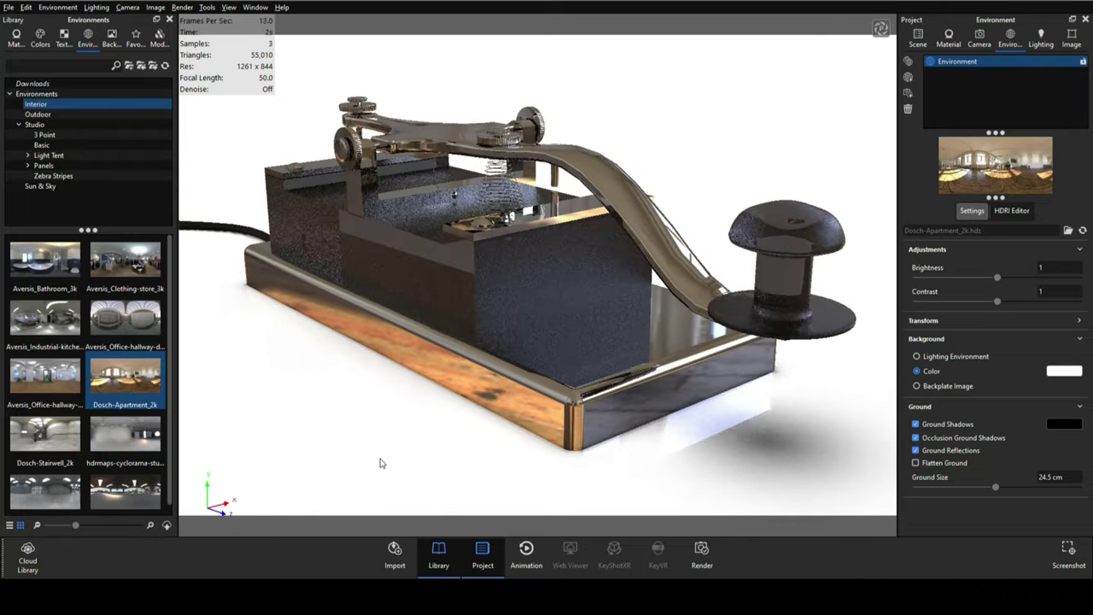
drag(382, 463, 370, 427)
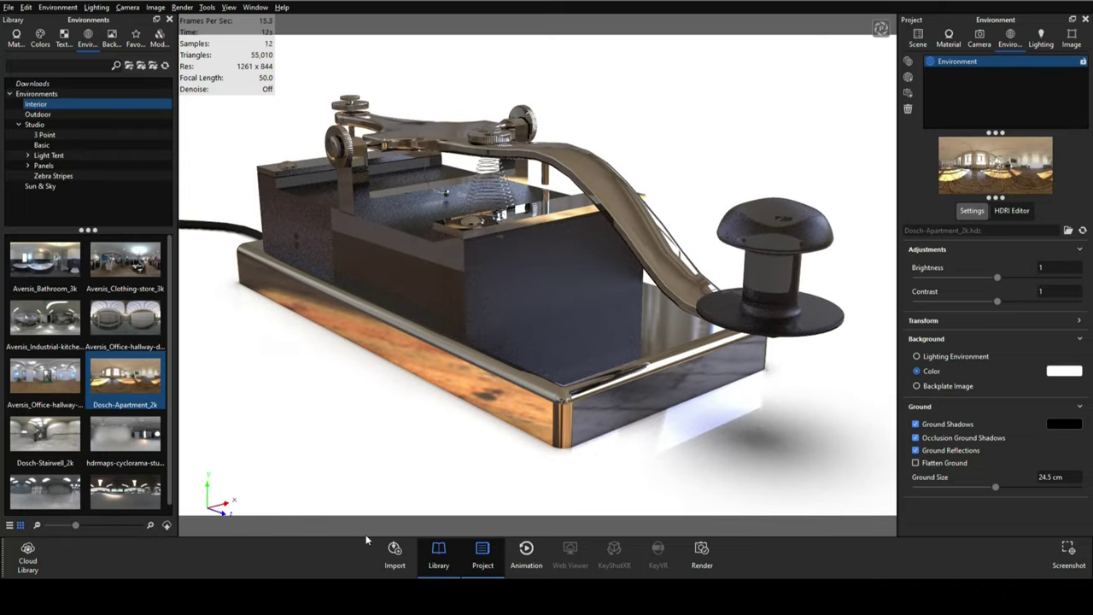
mouse_move(265, 19)
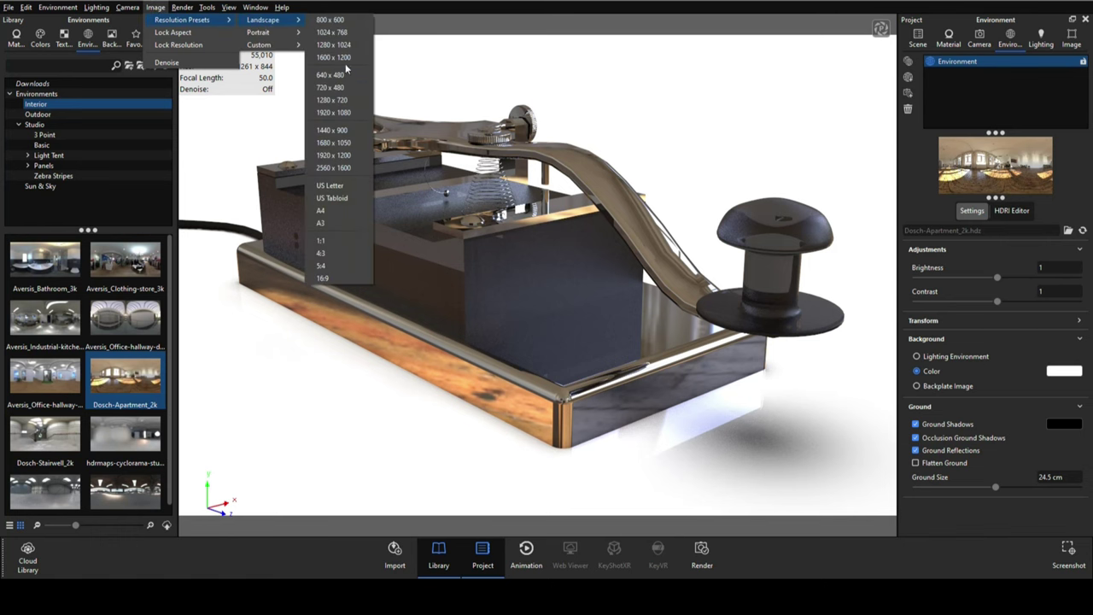
Apply the Landscape resolution preset and set the render output folder to Desktop.
click(332, 89)
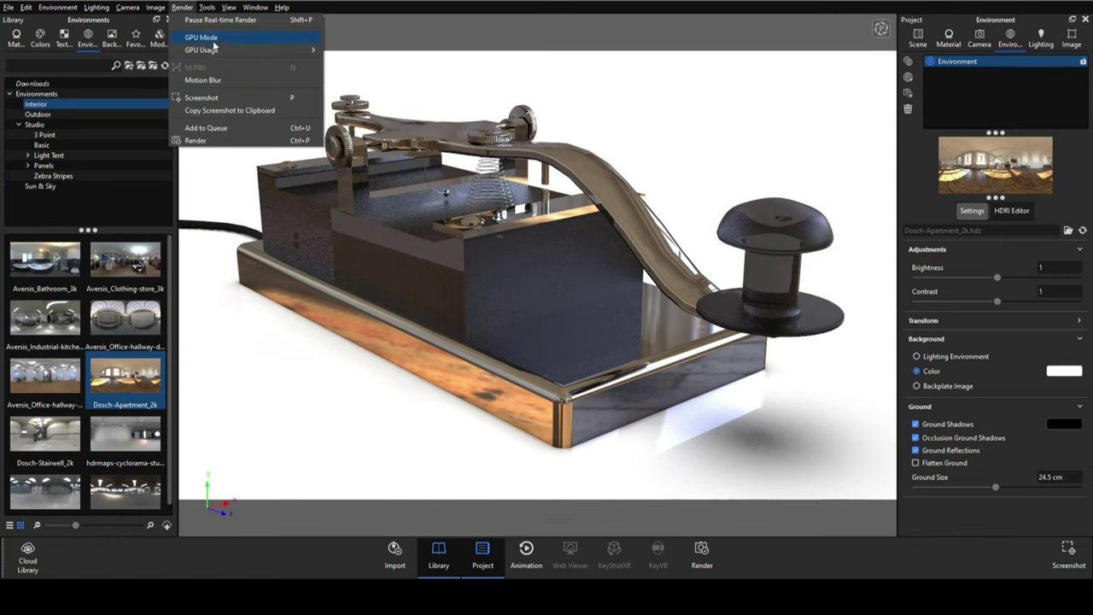
click(195, 140)
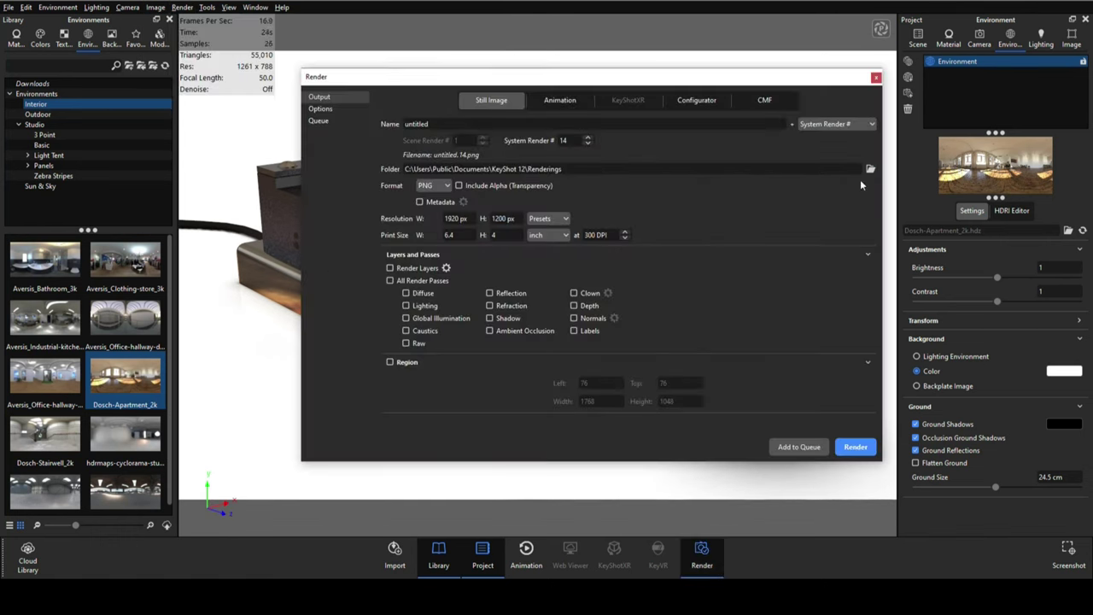
click(869, 167)
click(744, 370)
Render the still as a 2560 x 1600 JPEG.
click(431, 185)
click(444, 286)
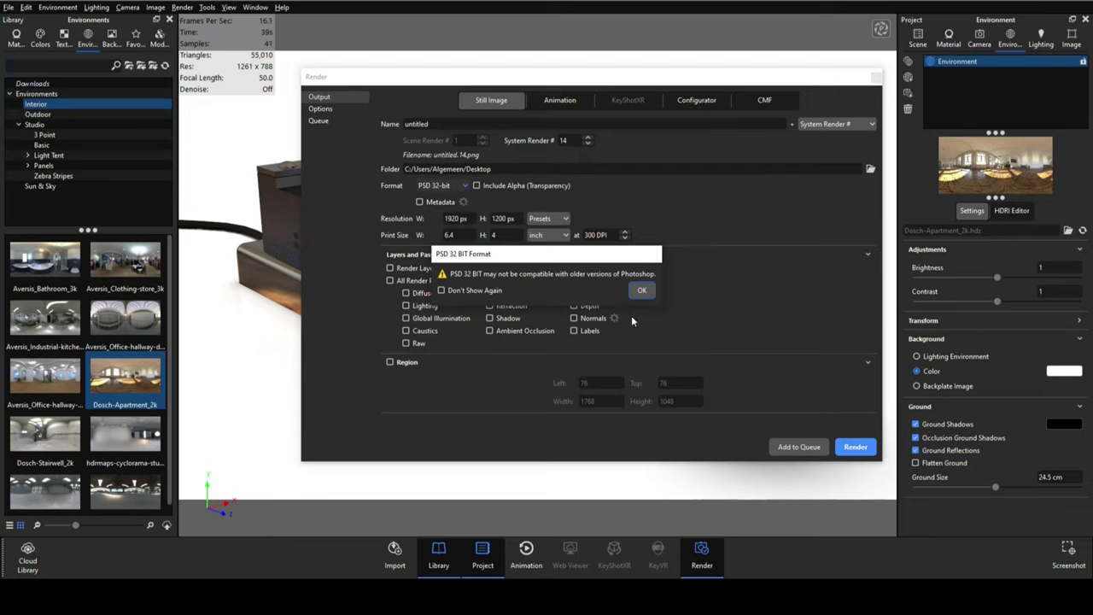
click(639, 287)
click(431, 185)
click(434, 211)
click(547, 218)
click(573, 257)
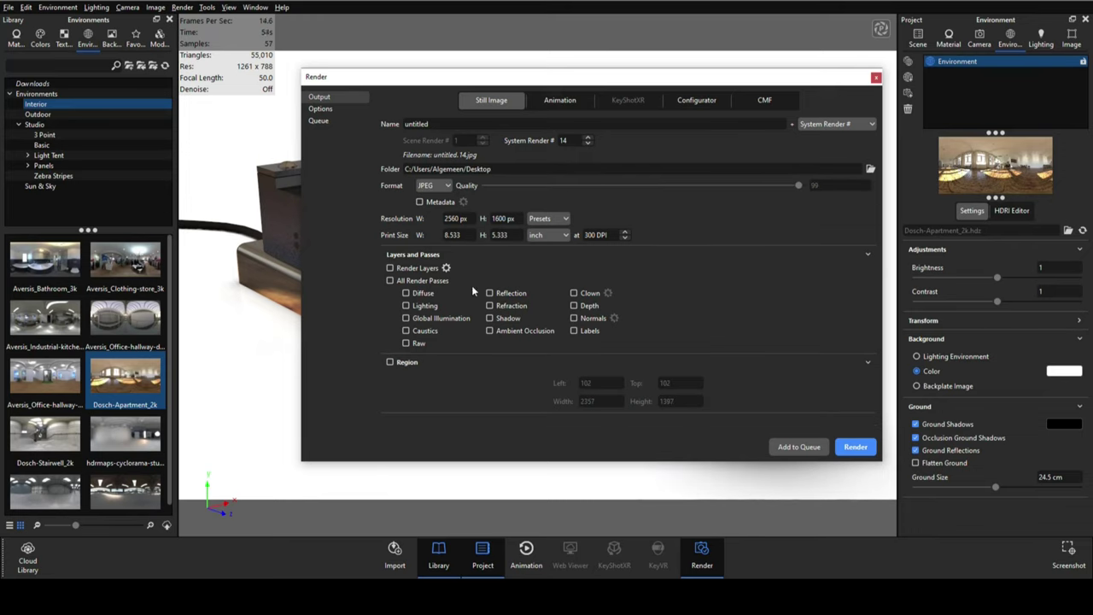
click(856, 447)
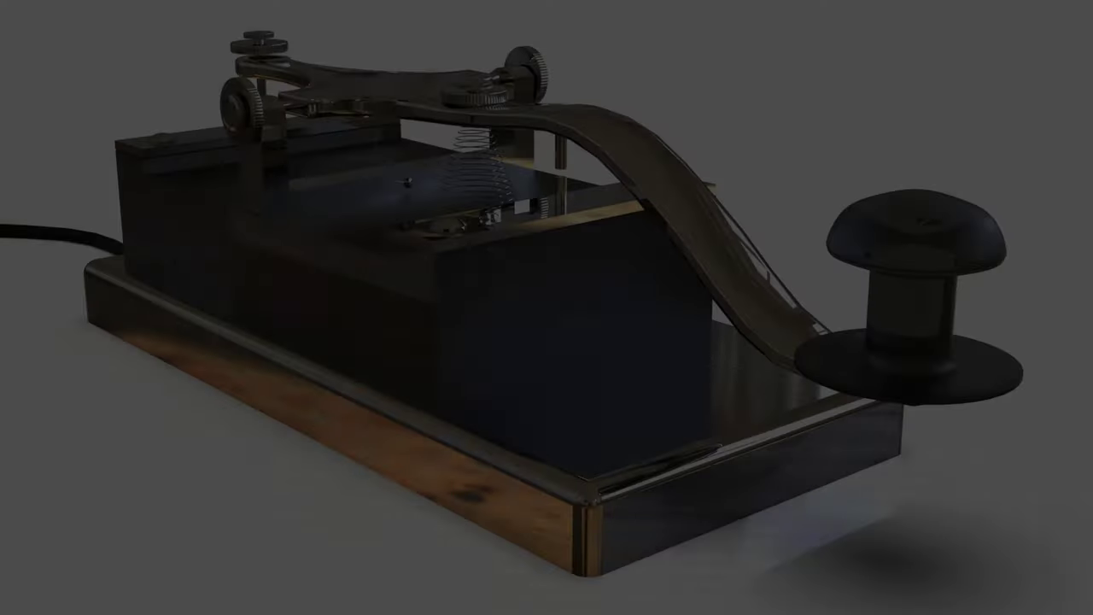